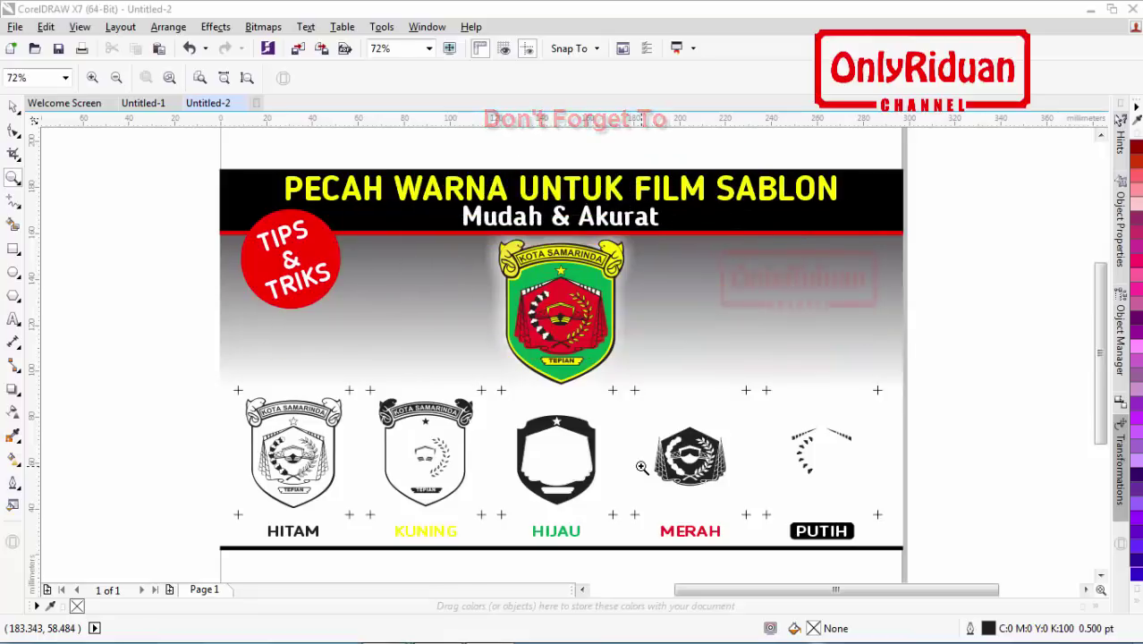
# Switch to Untitled-1 and examine the full-colour emblem and its Merah, Kuning, Hijau, Hitam and Putih separation pages
pyautogui.click(641, 466)
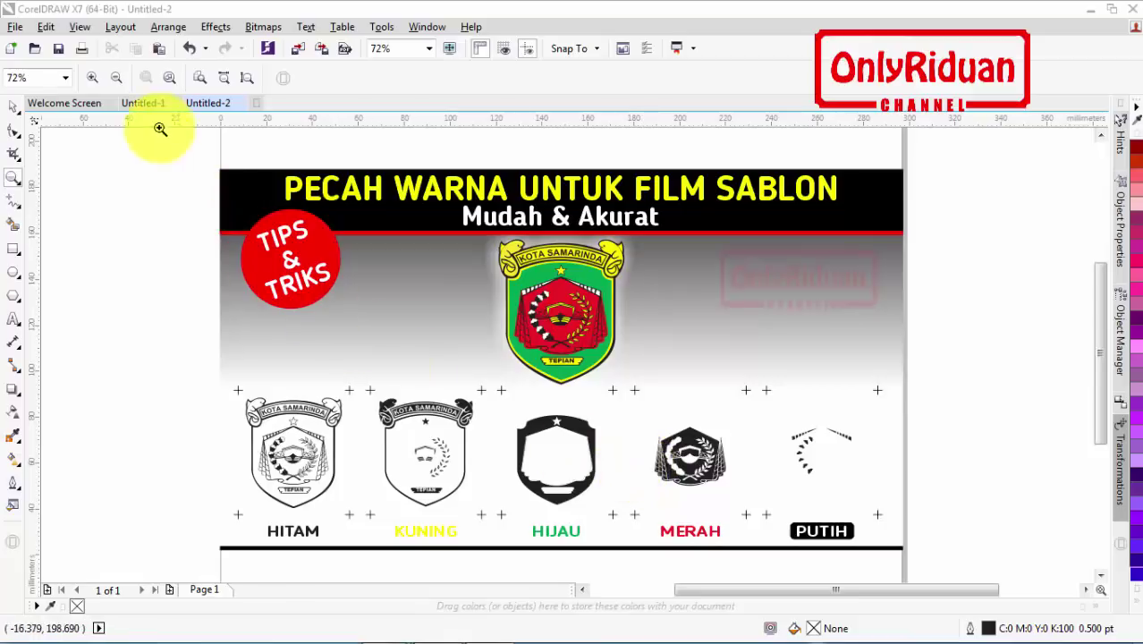
pyautogui.click(139, 106)
pyautogui.click(14, 105)
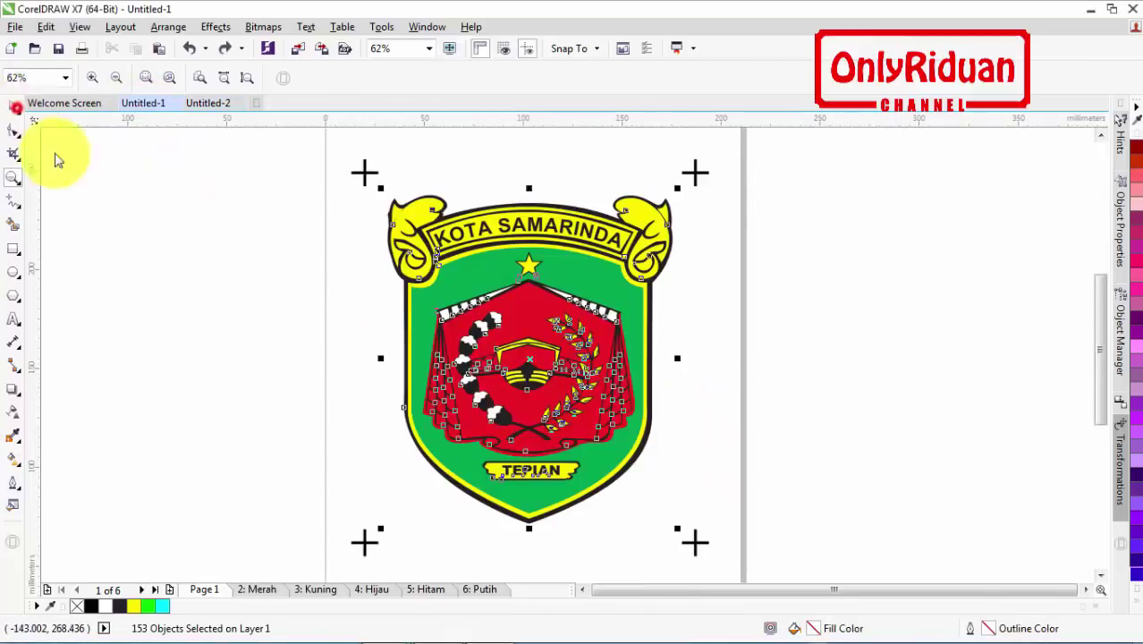
pyautogui.click(132, 209)
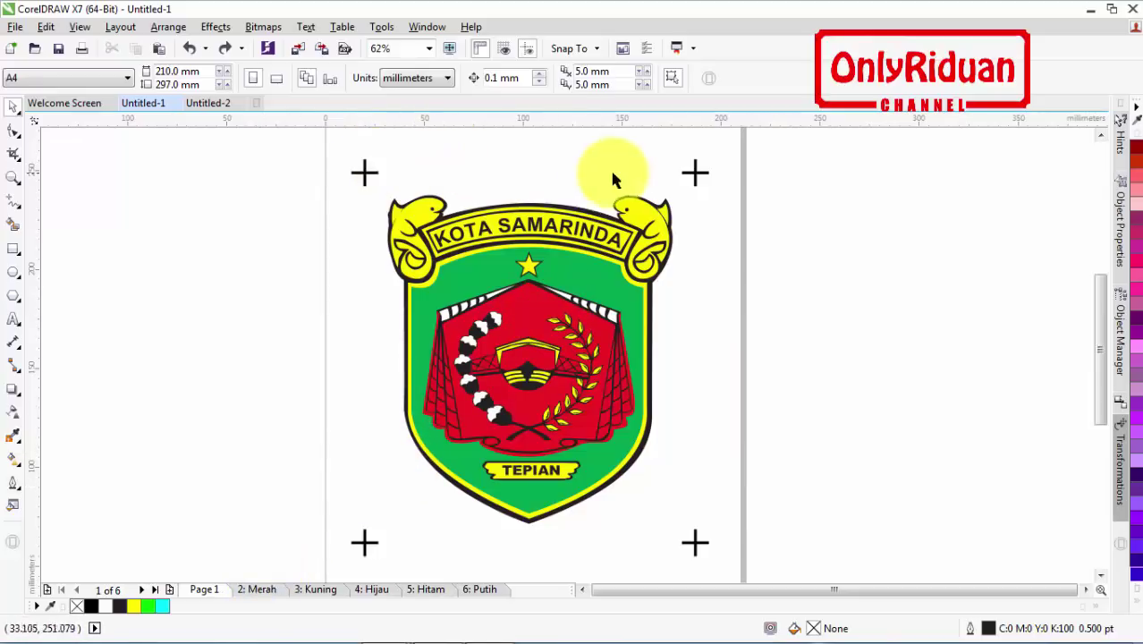
pyautogui.click(266, 588)
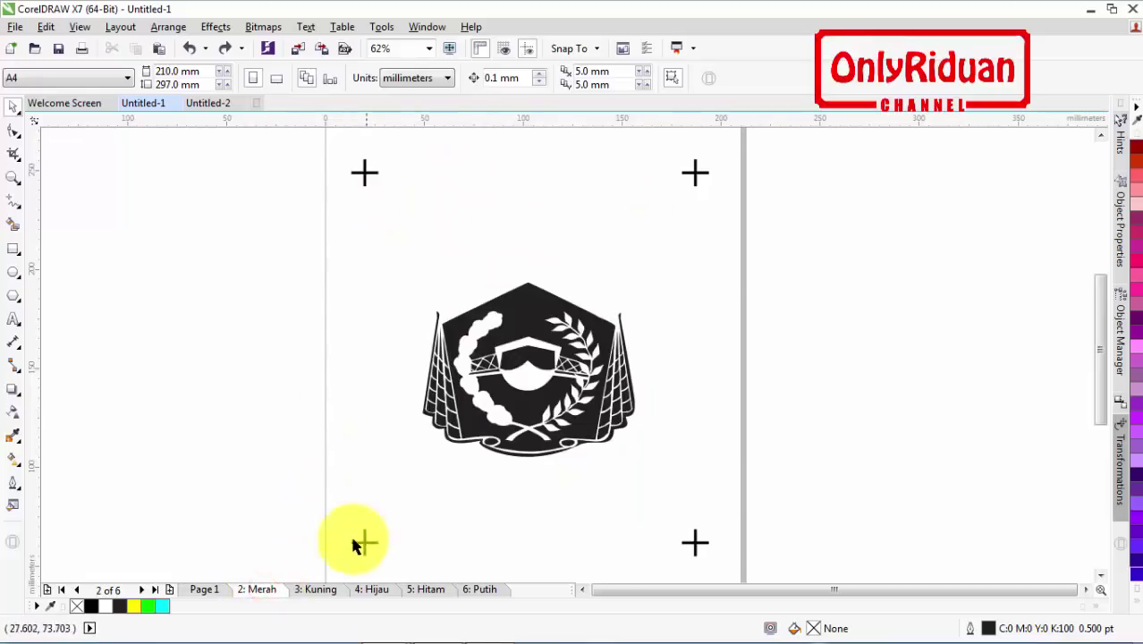
pyautogui.click(315, 589)
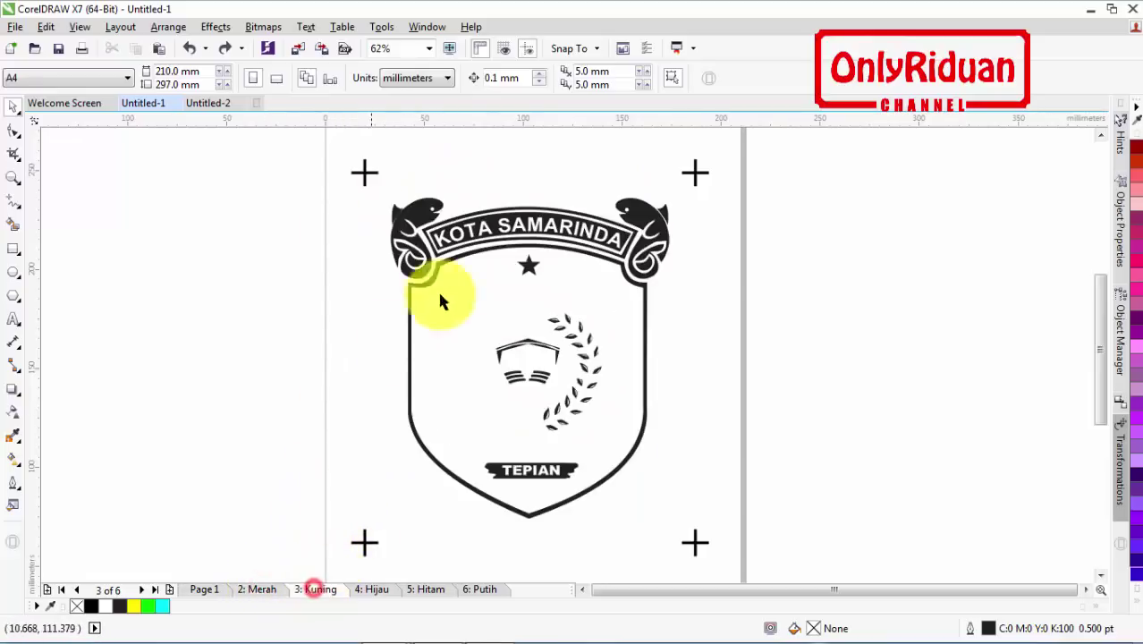
pyautogui.click(372, 589)
pyautogui.click(427, 589)
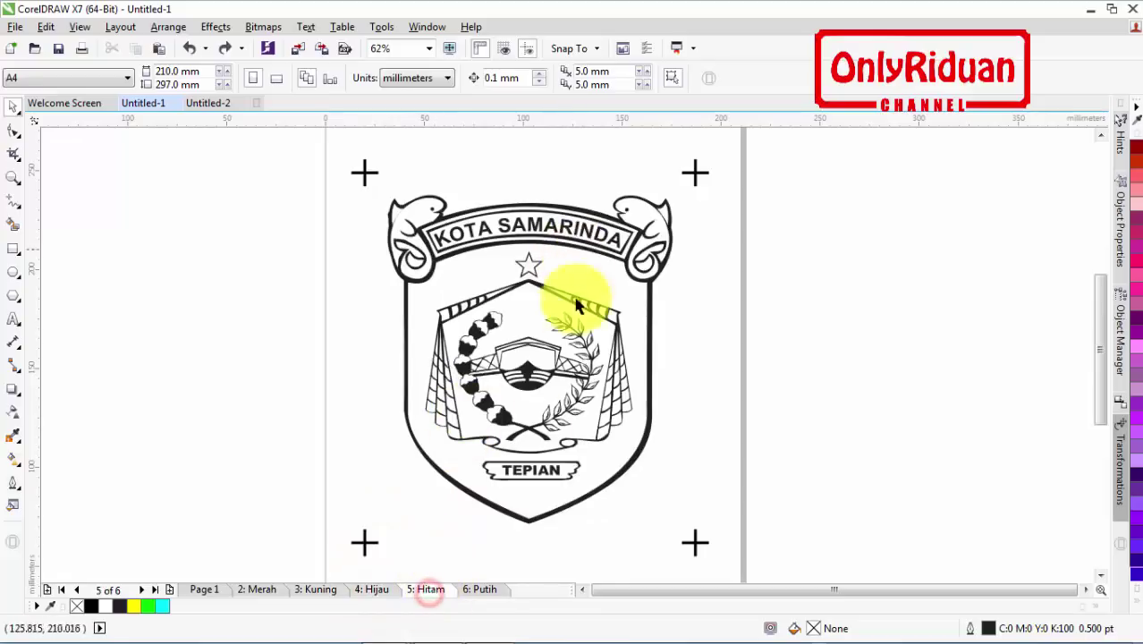
pyautogui.click(485, 589)
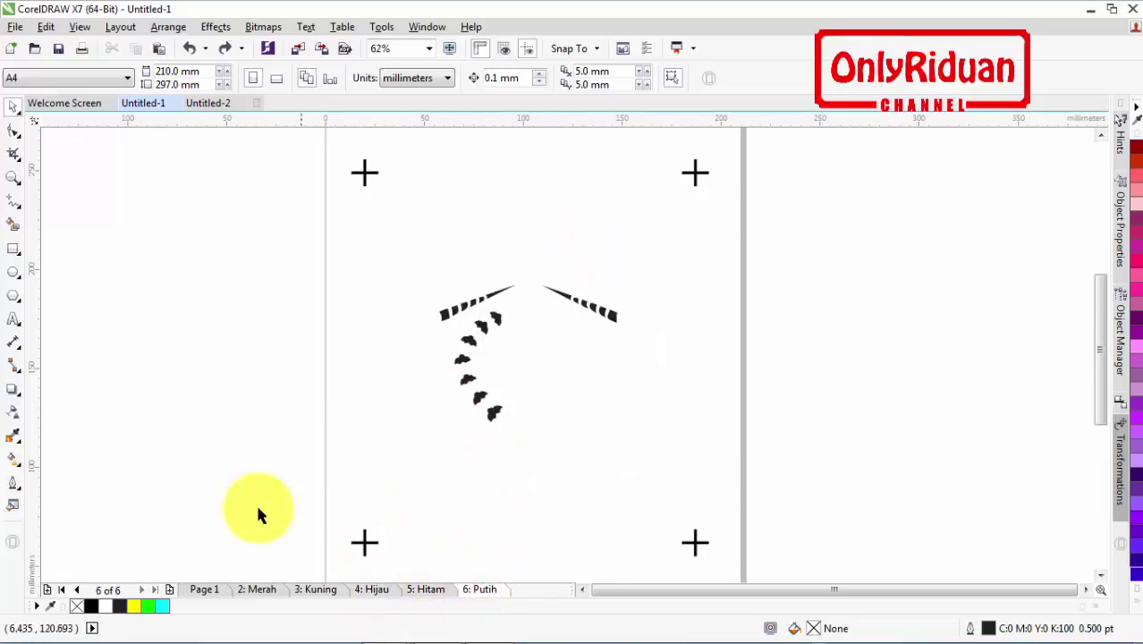
pyautogui.click(204, 590)
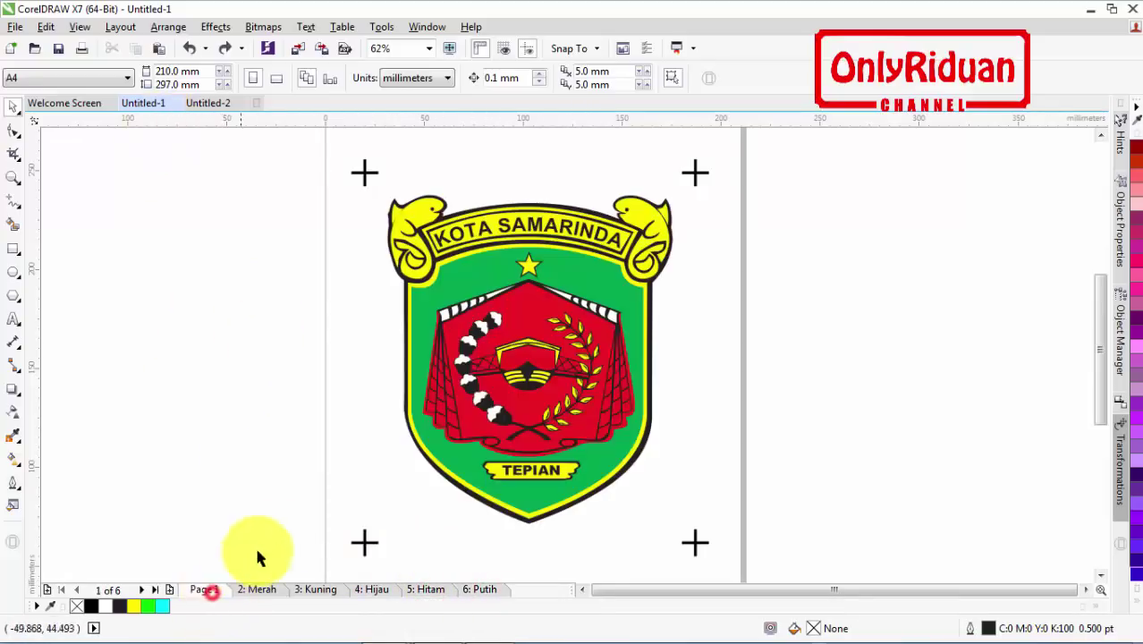
# Copy the whole emblem from page 1 of Untitled-1 into a new A4 portrait CMYK document at 300 dpi
pyautogui.moveTo(287, 175); pyautogui.dragTo(689, 540)
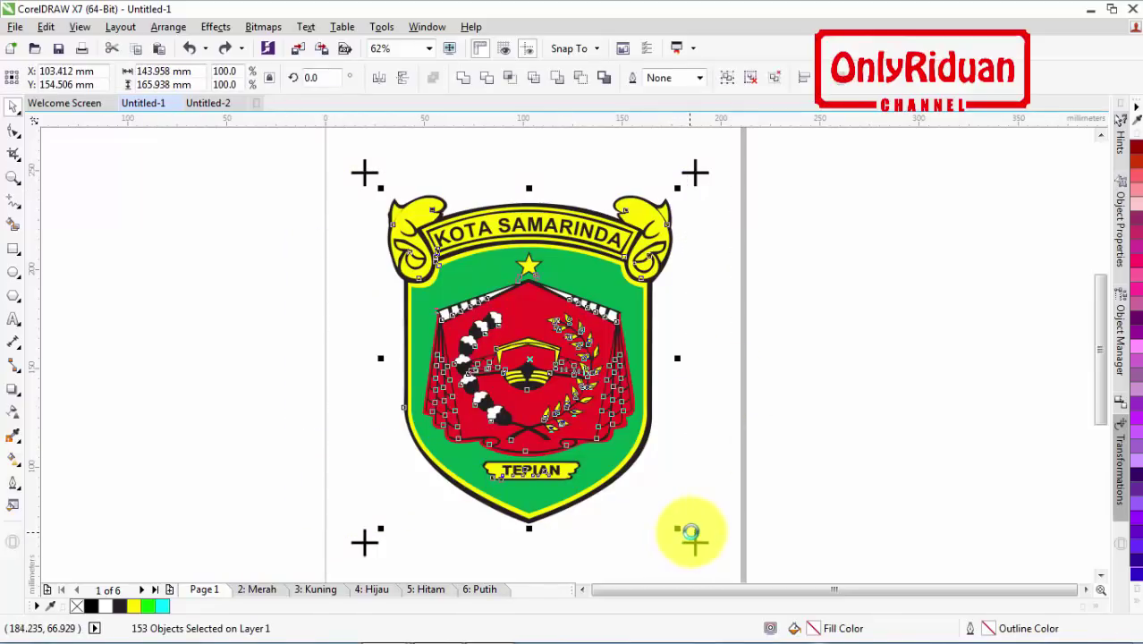
pyautogui.click(256, 103)
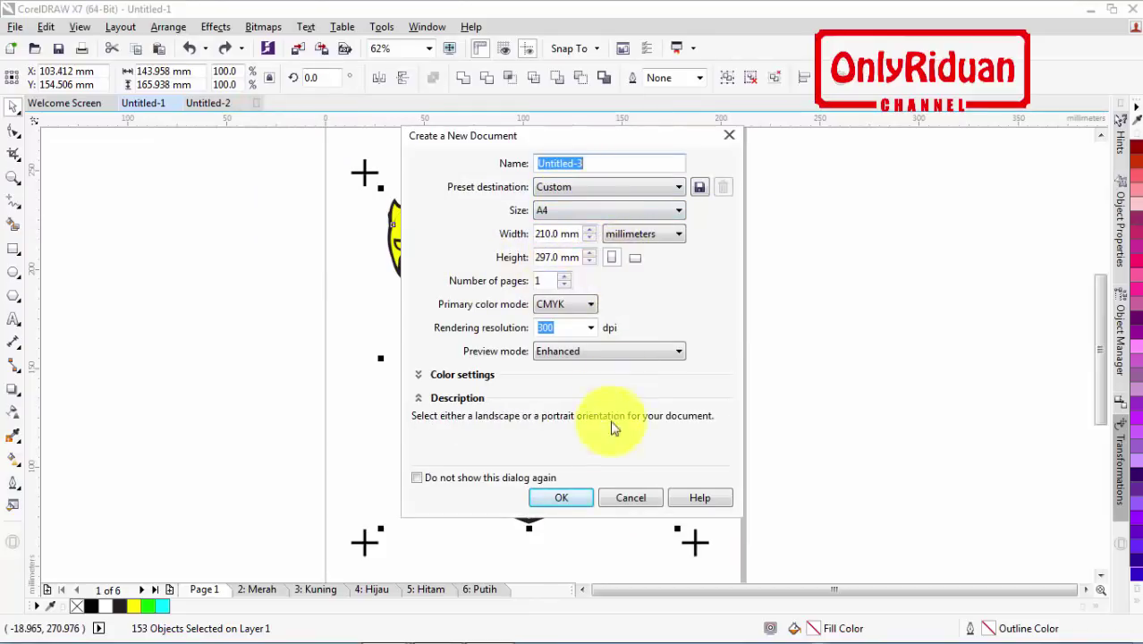
pyautogui.click(564, 498)
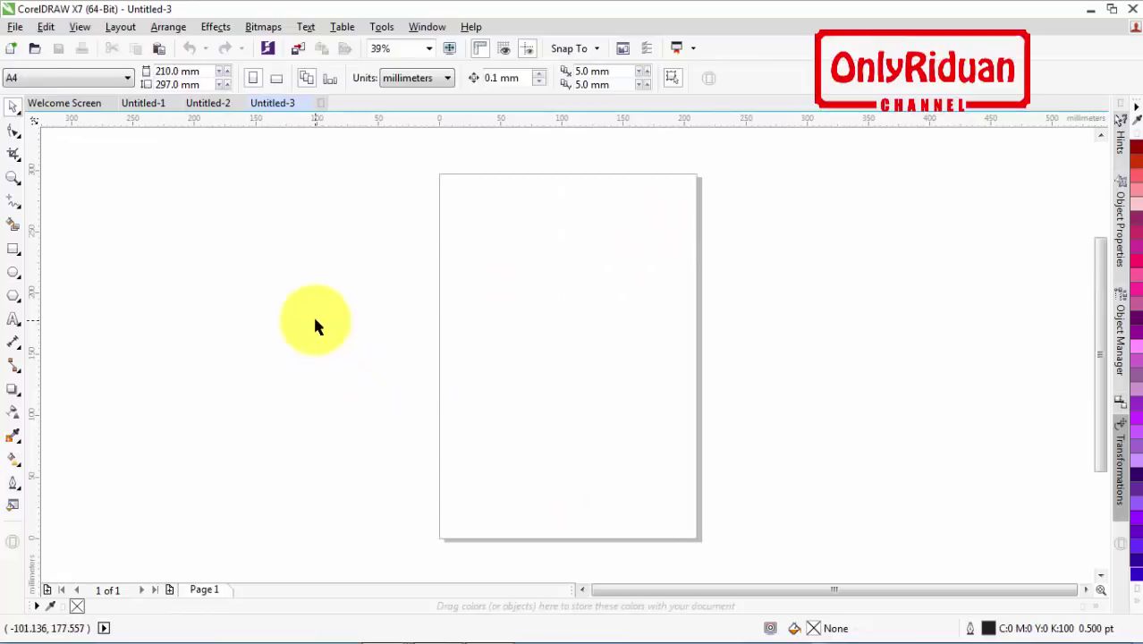
pyautogui.hotkey('ctrl', 'v')
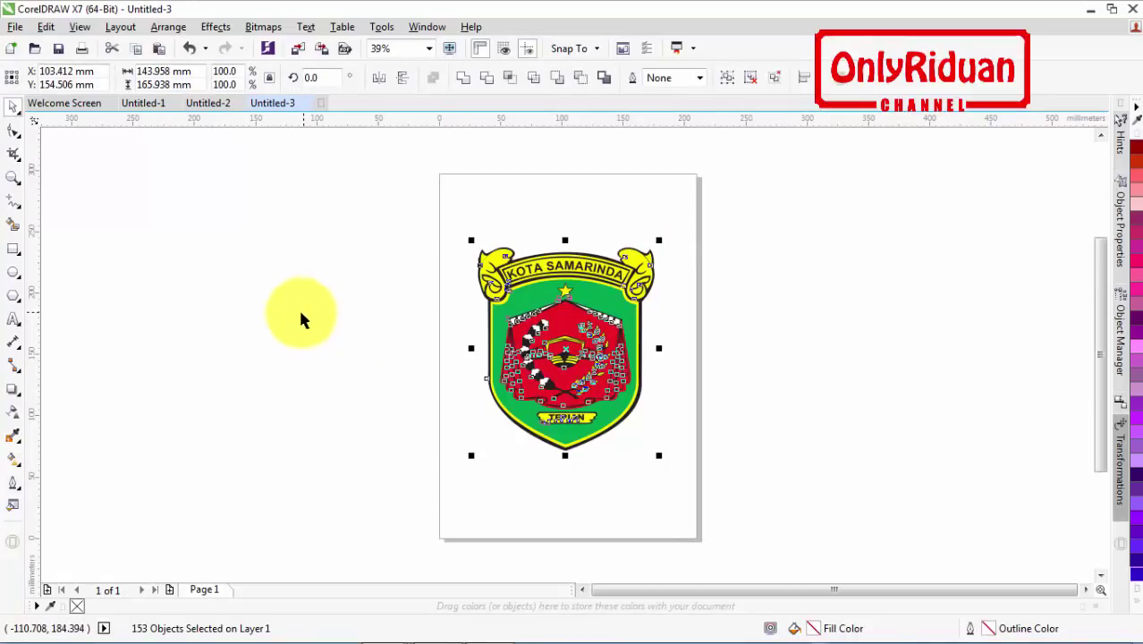
pyautogui.click(14, 176)
pyautogui.moveTo(455, 224); pyautogui.dragTo(684, 477)
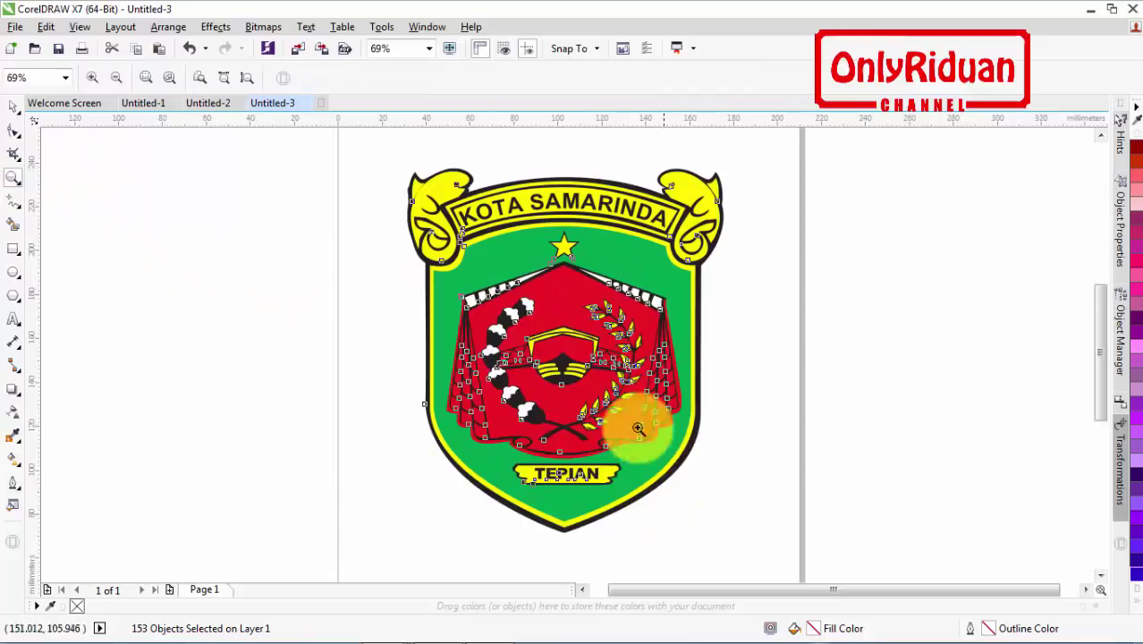
pyautogui.click(14, 105)
pyautogui.click(1100, 136)
pyautogui.click(1012, 240)
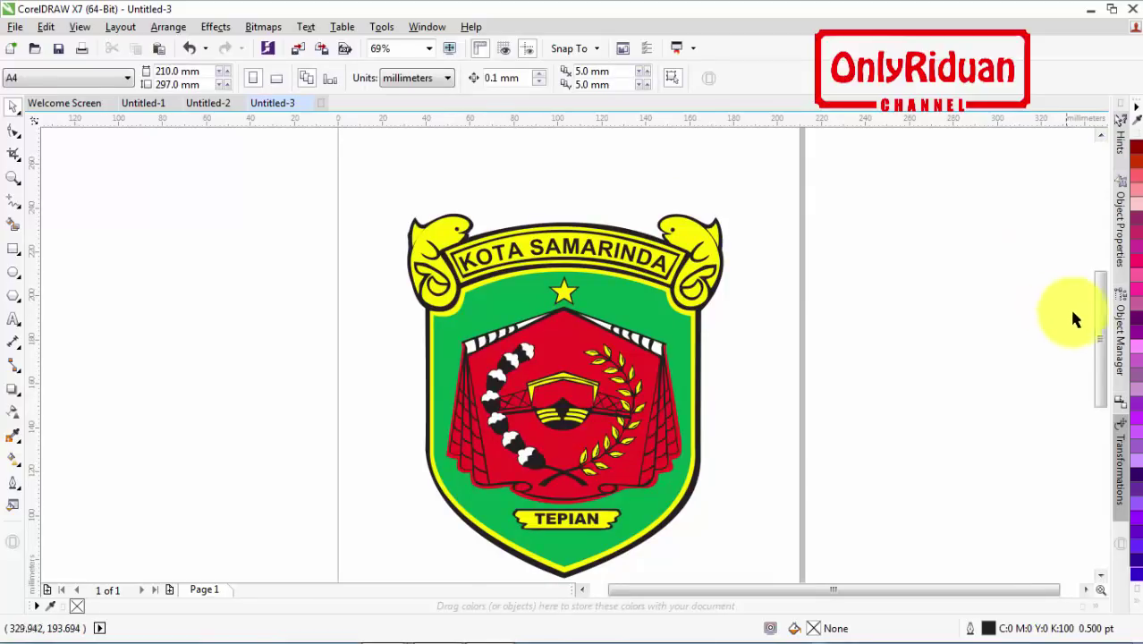
pyautogui.moveTo(1099, 318)
pyautogui.mouseDown()
pyautogui.moveTo(1101, 331)
pyautogui.moveTo(1095, 323)
pyautogui.mouseUp()
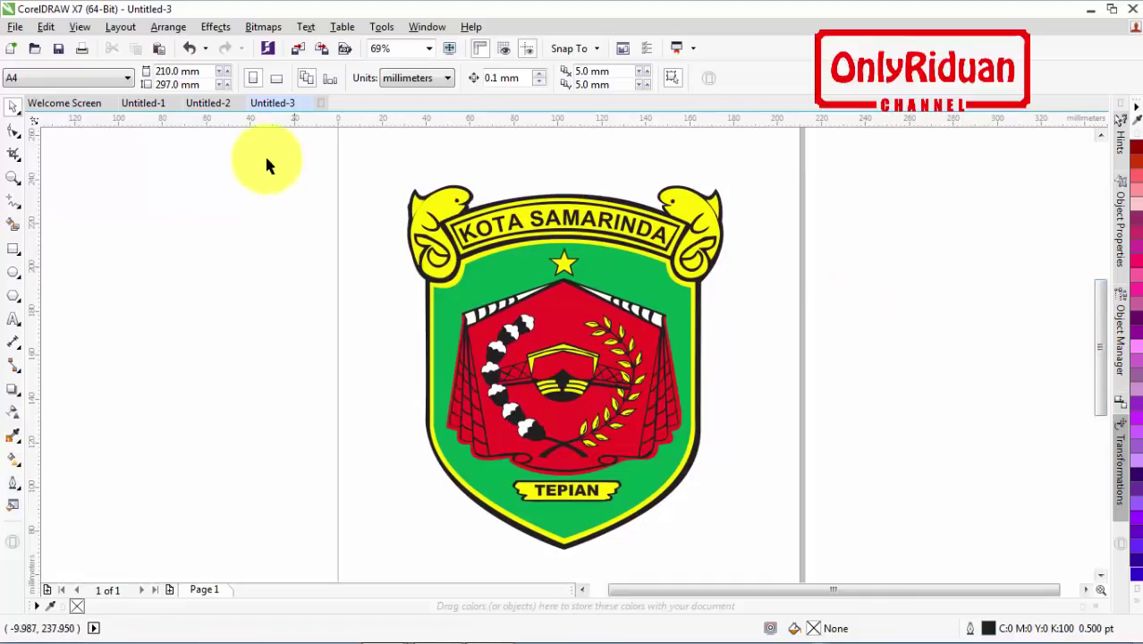
# Check the corner registration mark in Untitled-1 and draw a rectangle about 166 by 183 mm around the emblem in Untitled-3
pyautogui.click(144, 103)
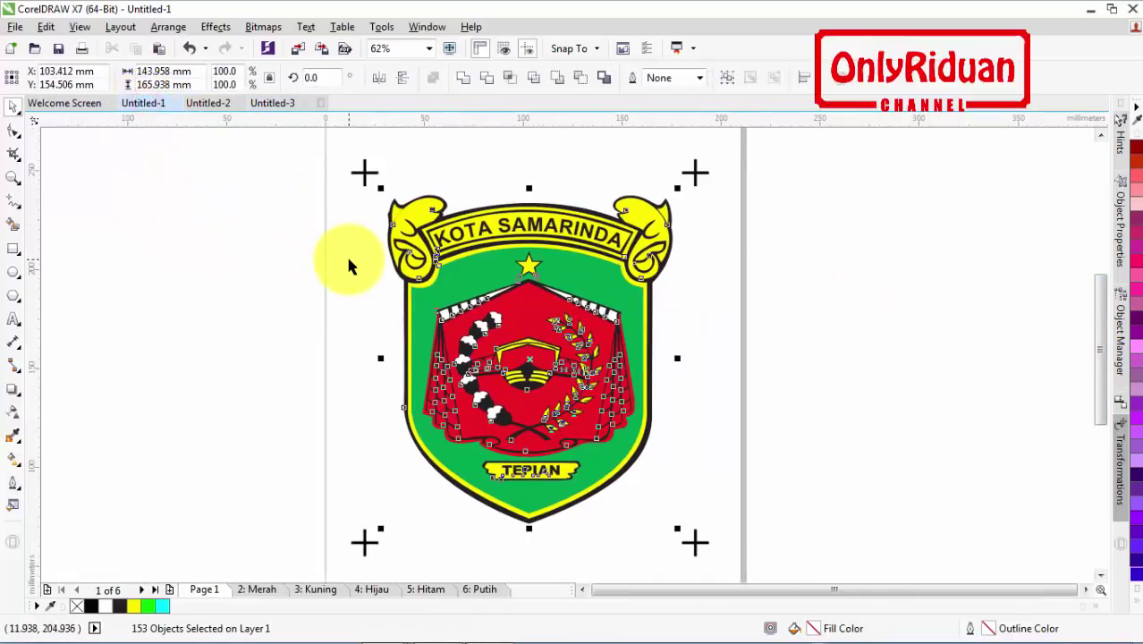
pyautogui.click(364, 172)
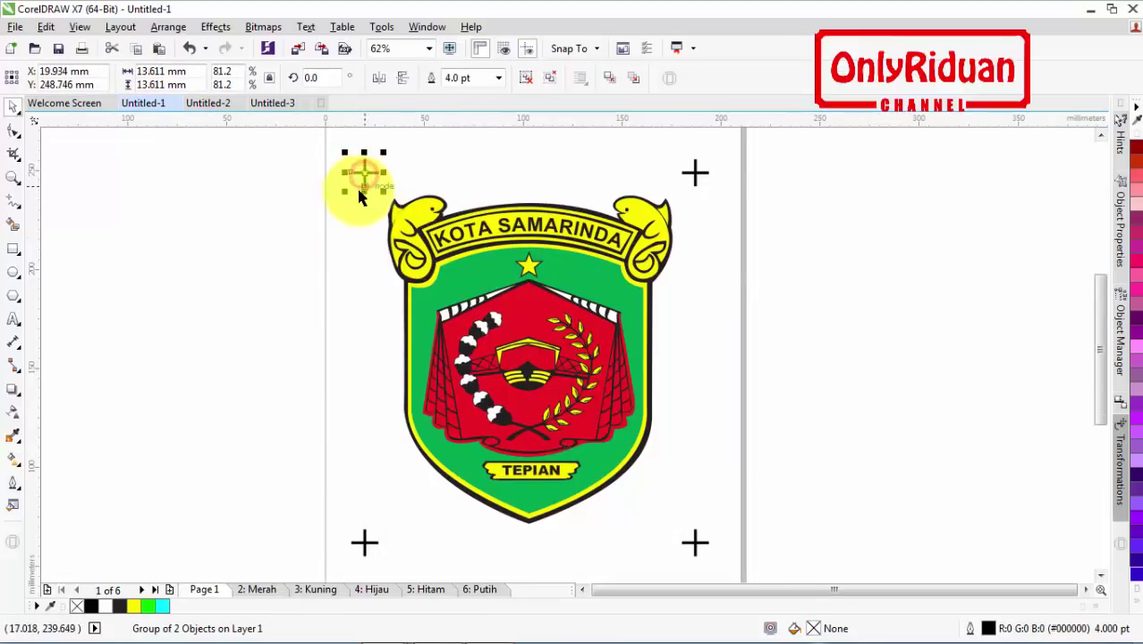
pyautogui.click(262, 103)
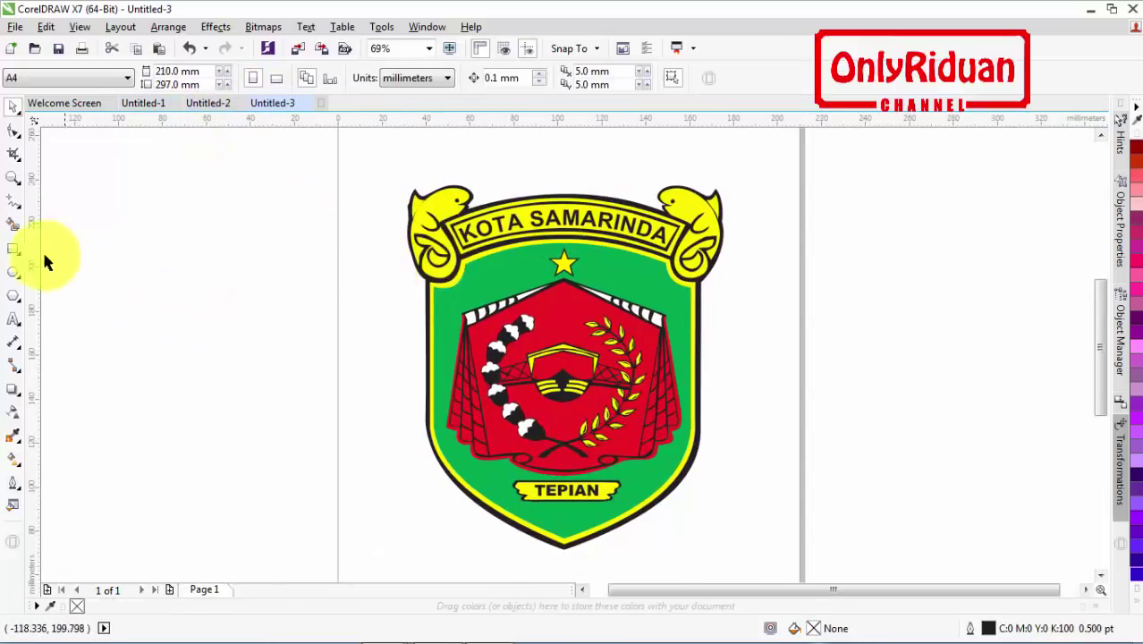
pyautogui.click(13, 250)
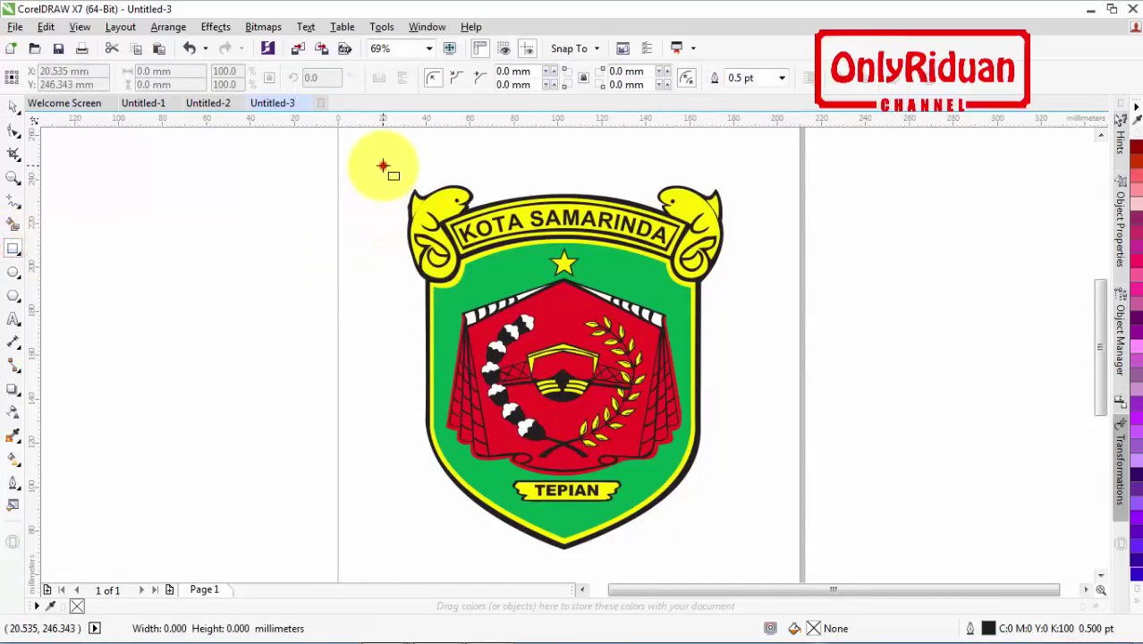
pyautogui.moveTo(384, 166); pyautogui.dragTo(747, 568)
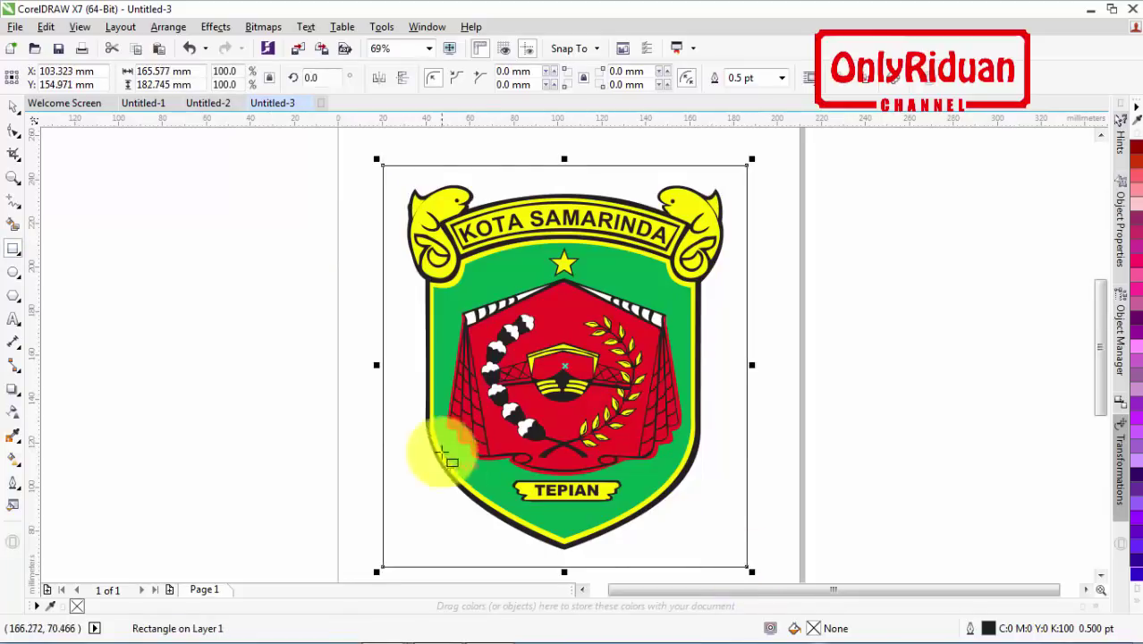
# Draw a horizontal freehand line about 12 mm long beside the page and set its outline width to 4 pt
pyautogui.click(8, 207)
pyautogui.click(10, 210)
pyautogui.click(11, 208)
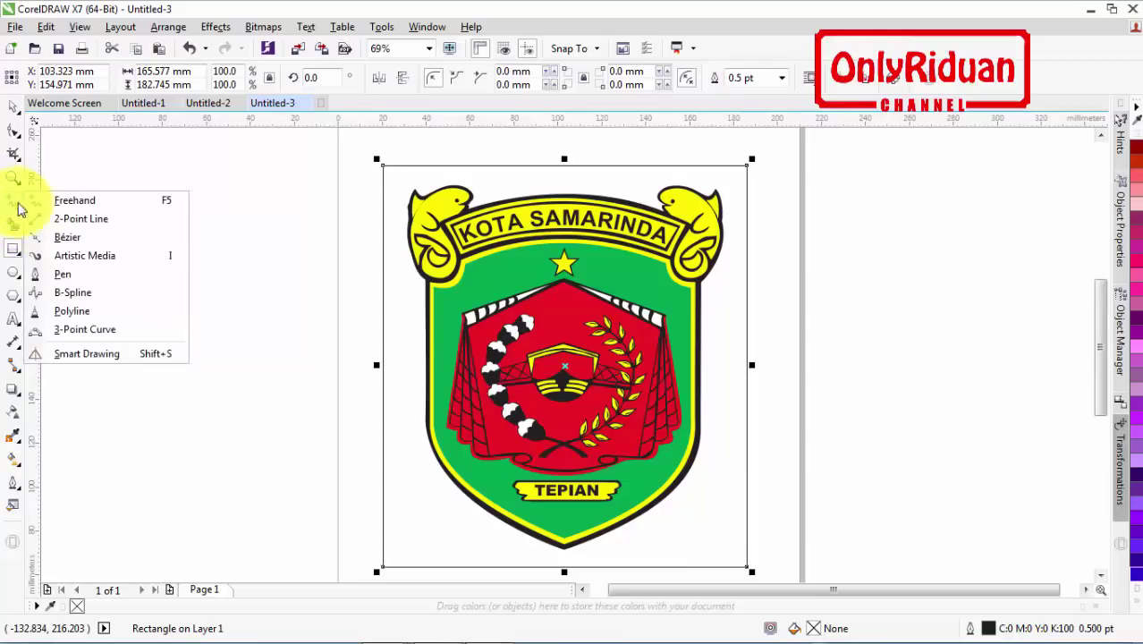
pyautogui.click(53, 200)
pyautogui.click(209, 257)
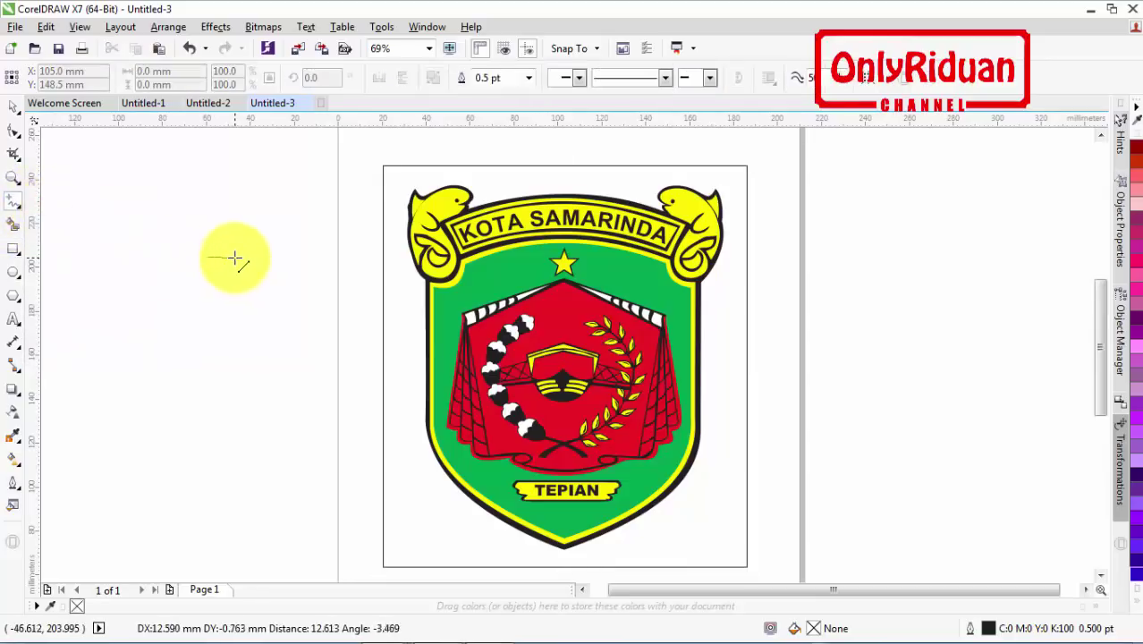
pyautogui.click(234, 258)
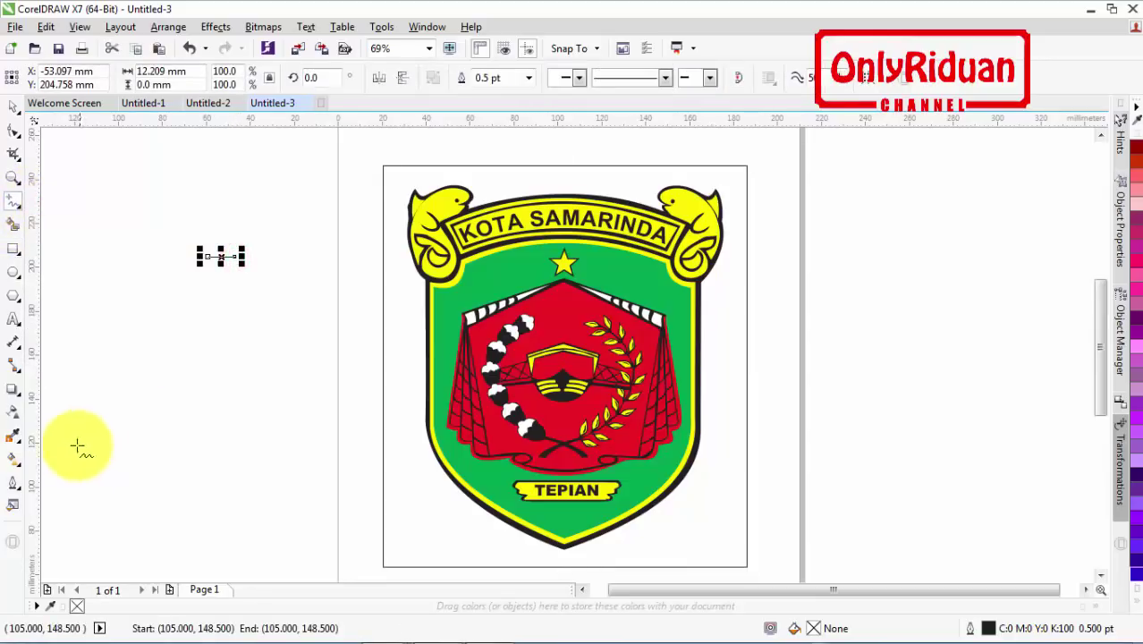
pyautogui.click(15, 484)
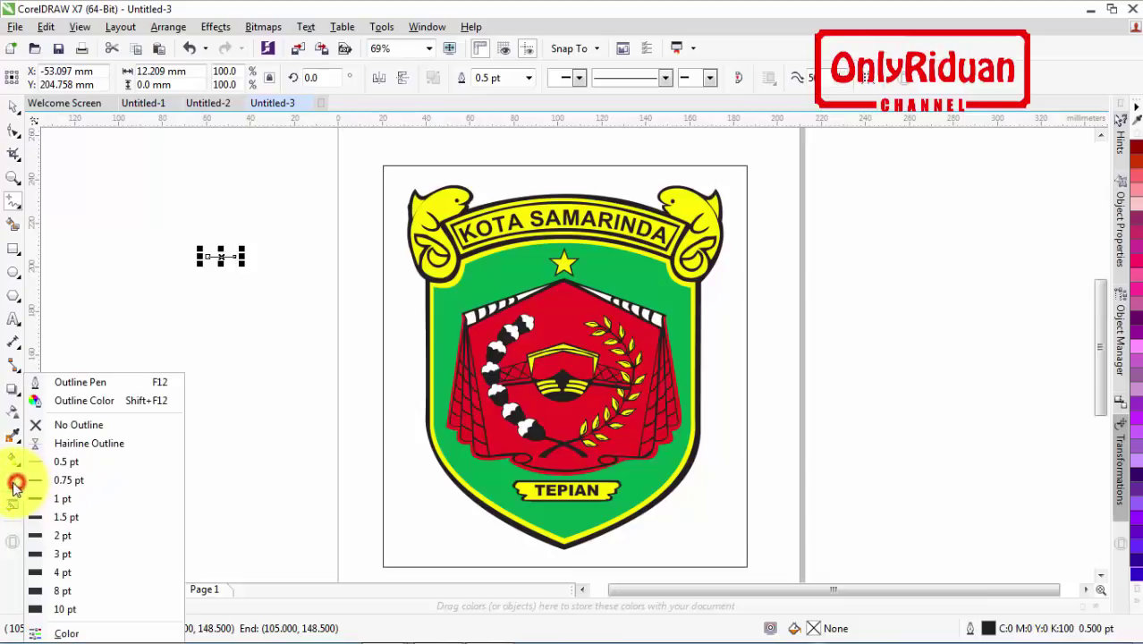
pyautogui.click(57, 572)
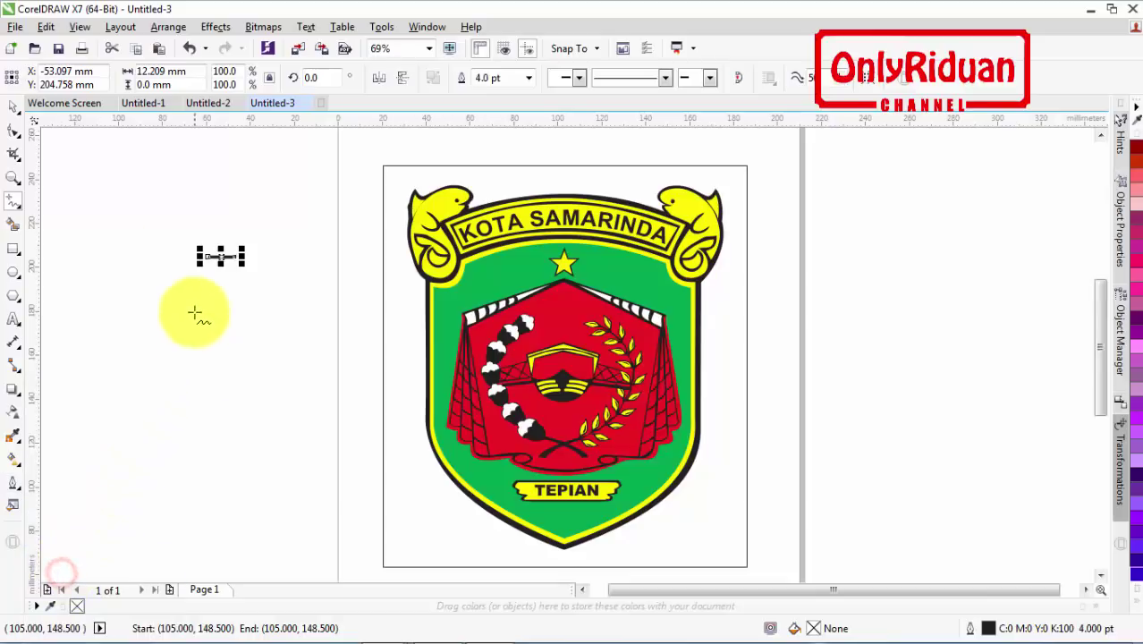
# Duplicate the short line just below the original and rotate the copy by 90 degrees
pyautogui.click(11, 107)
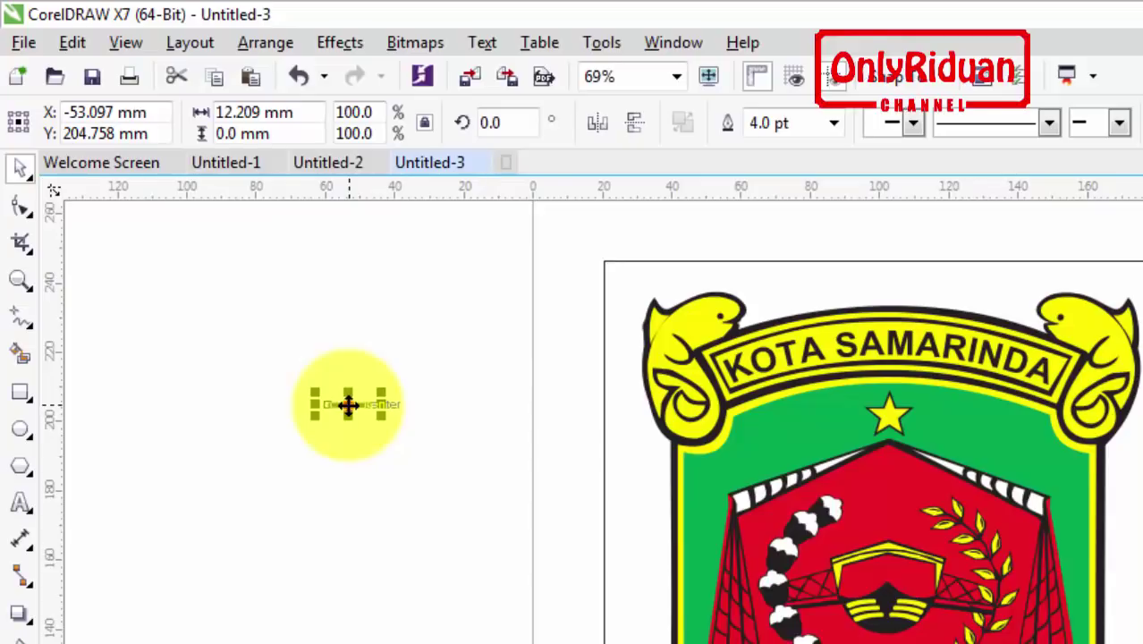
pyautogui.moveTo(241, 280); pyautogui.dragTo(261, 312)
pyautogui.moveTo(375, 447); pyautogui.dragTo(376, 447)
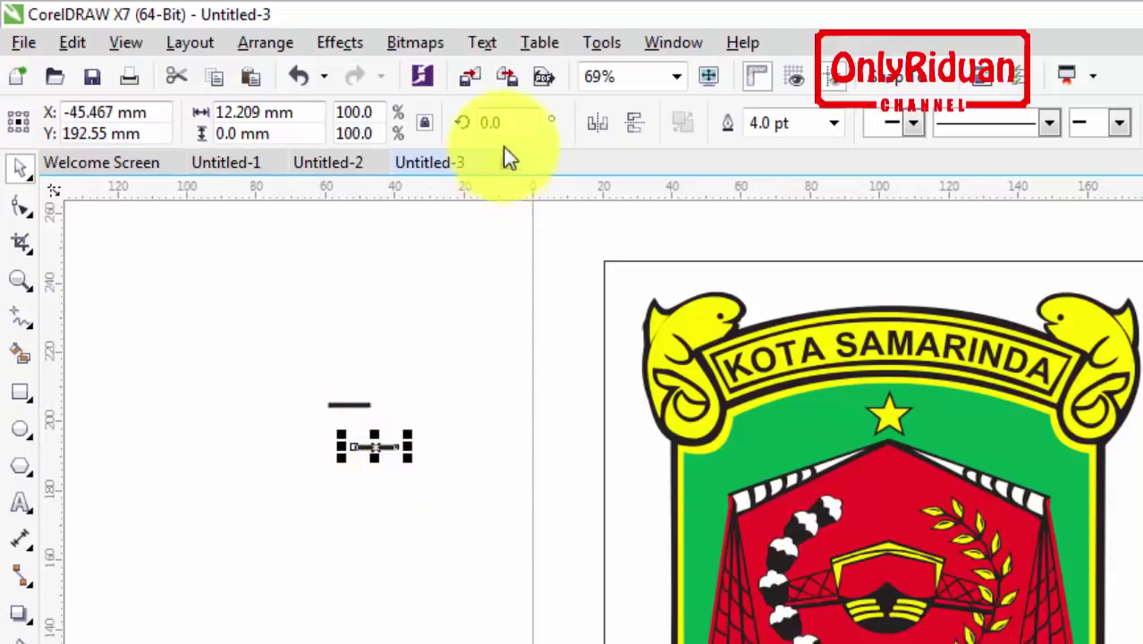
pyautogui.click(505, 123)
pyautogui.write('90')
pyautogui.press('Return')
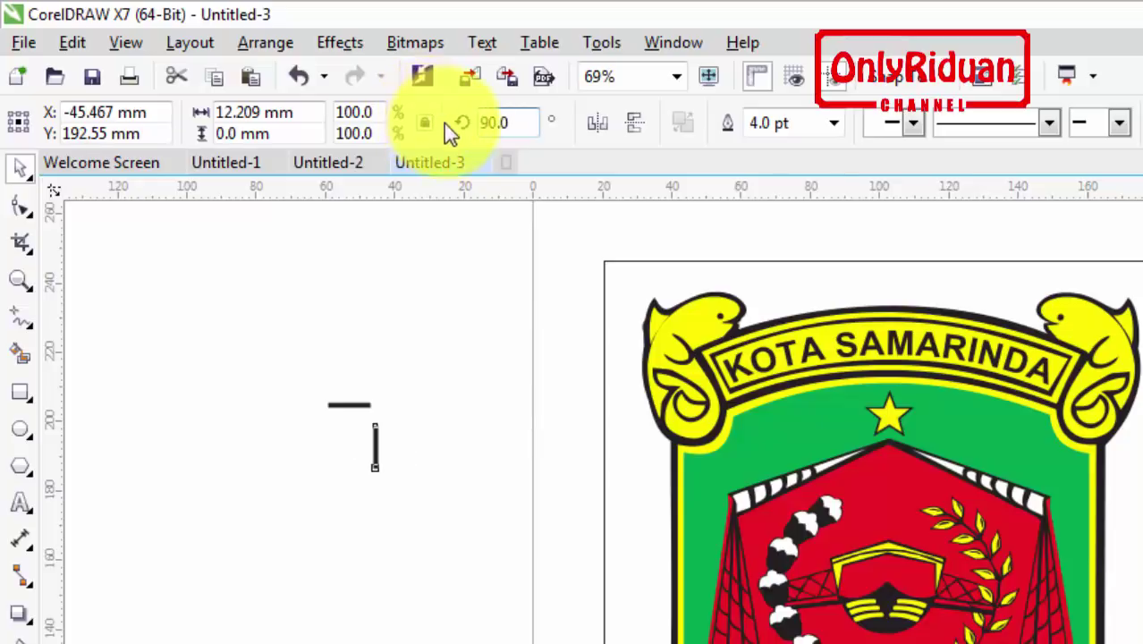
# Align the centres of the horizontal and vertical lines both ways to form a cross-shaped registration mark
pyautogui.moveTo(294, 347); pyautogui.dragTo(468, 544)
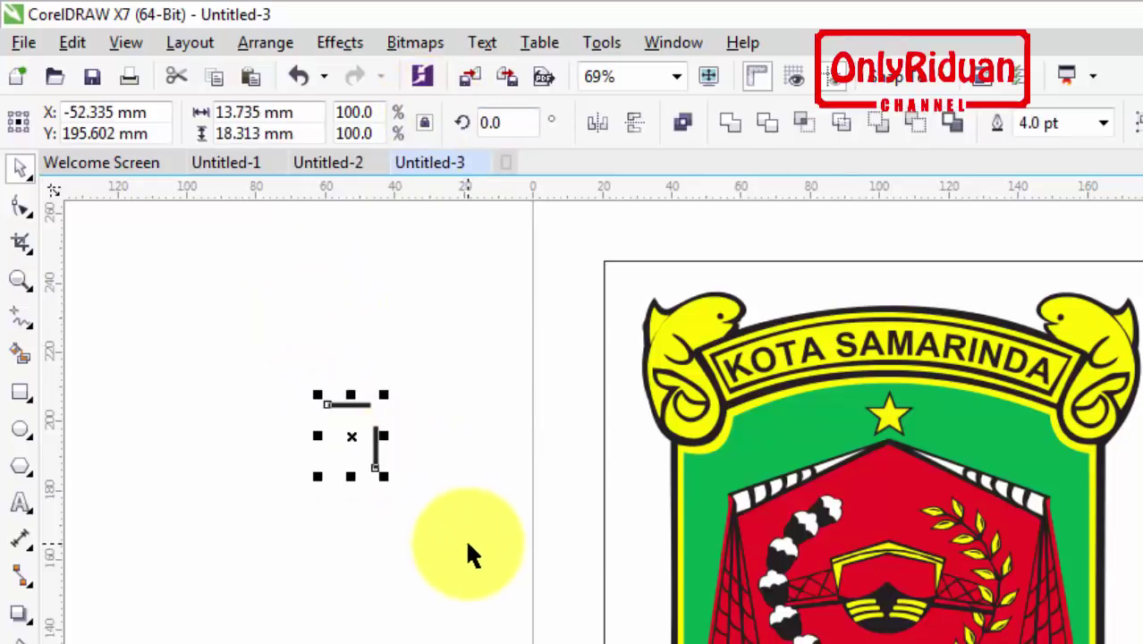
pyautogui.press('c')
pyautogui.press('e')
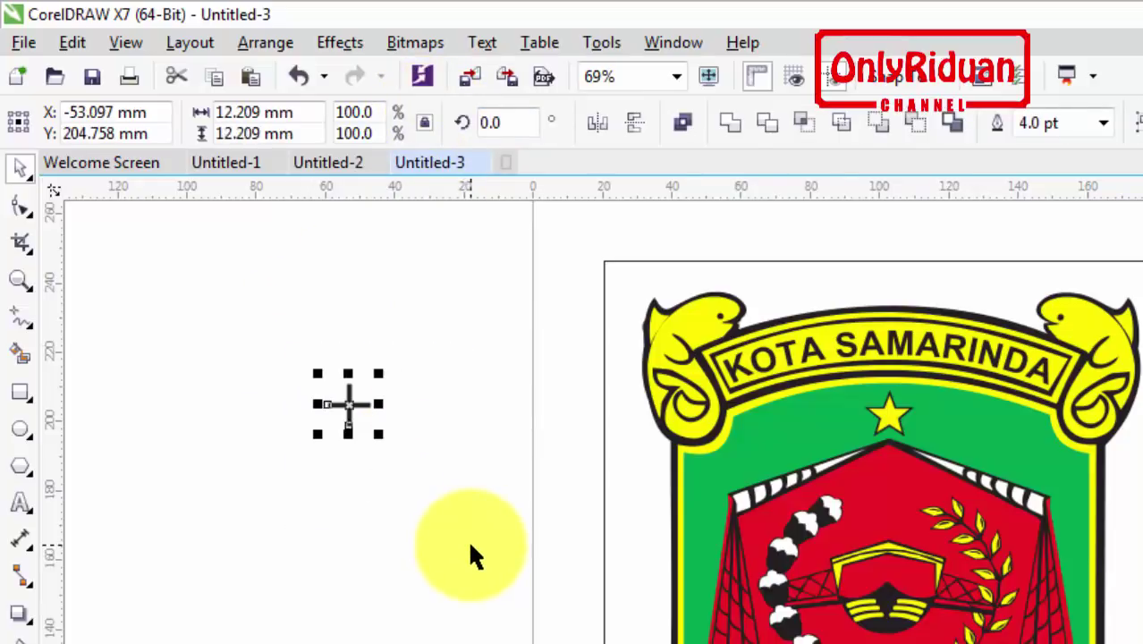
pyautogui.click(411, 468)
# Scale the cross beside the page down to about 9.9 mm and group its two lines
pyautogui.moveTo(254, 329); pyautogui.dragTo(431, 403)
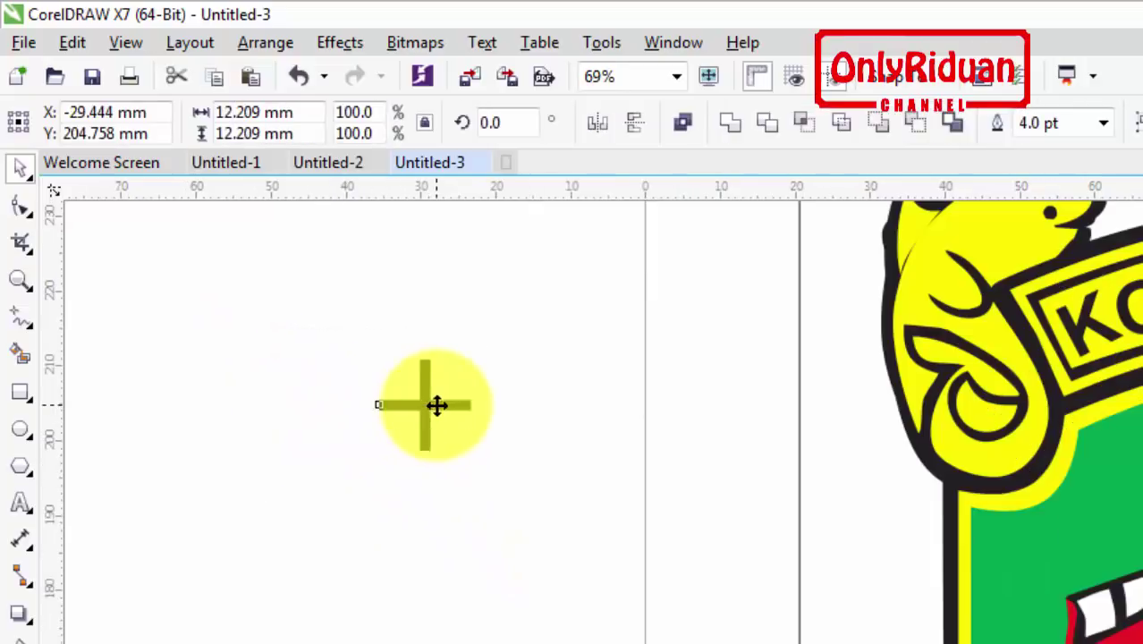
pyautogui.scroll(2, 435, 405)
pyautogui.moveTo(479, 458); pyautogui.dragTo(458, 438)
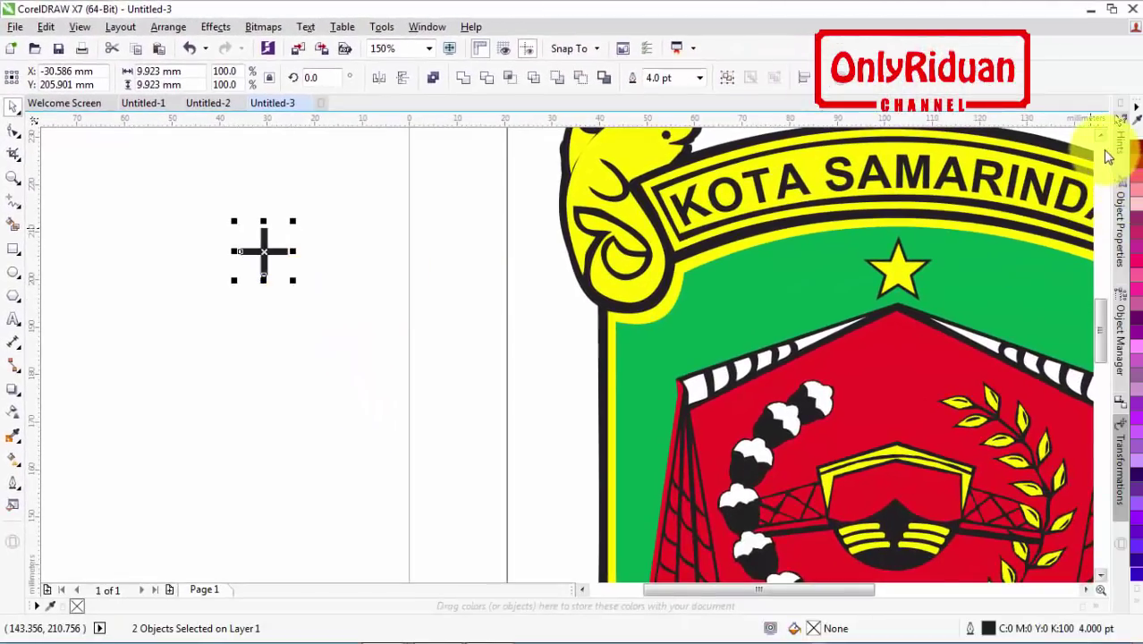
pyautogui.click(1101, 134)
pyautogui.click(726, 79)
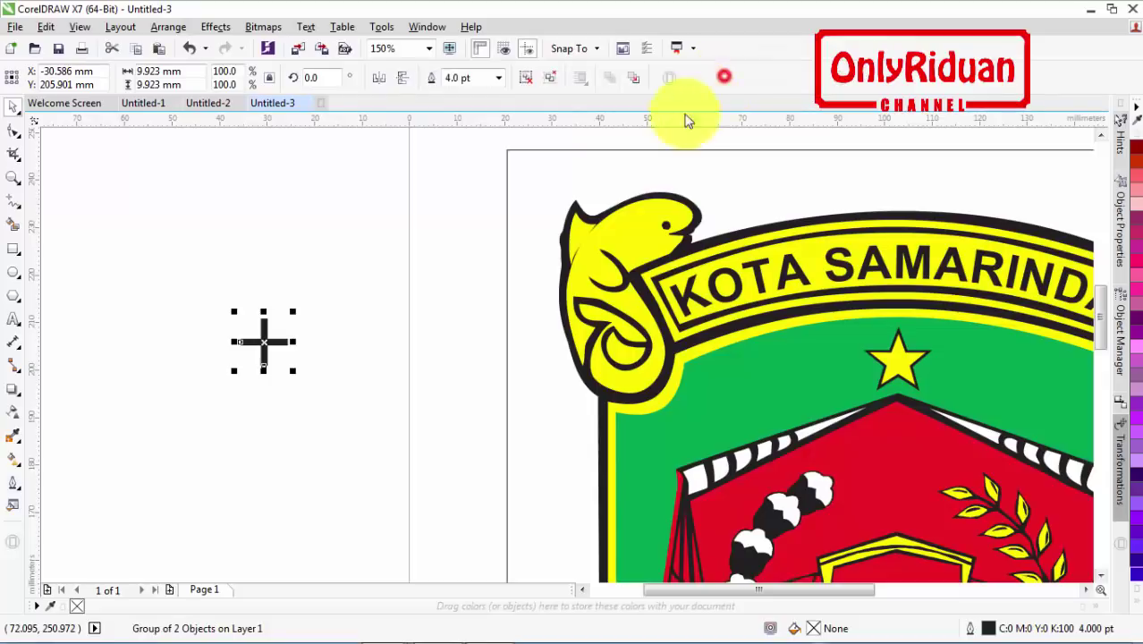
# Move the cross mark closer to the page and make its outline scale with the object
pyautogui.moveTo(261, 341); pyautogui.dragTo(321, 329)
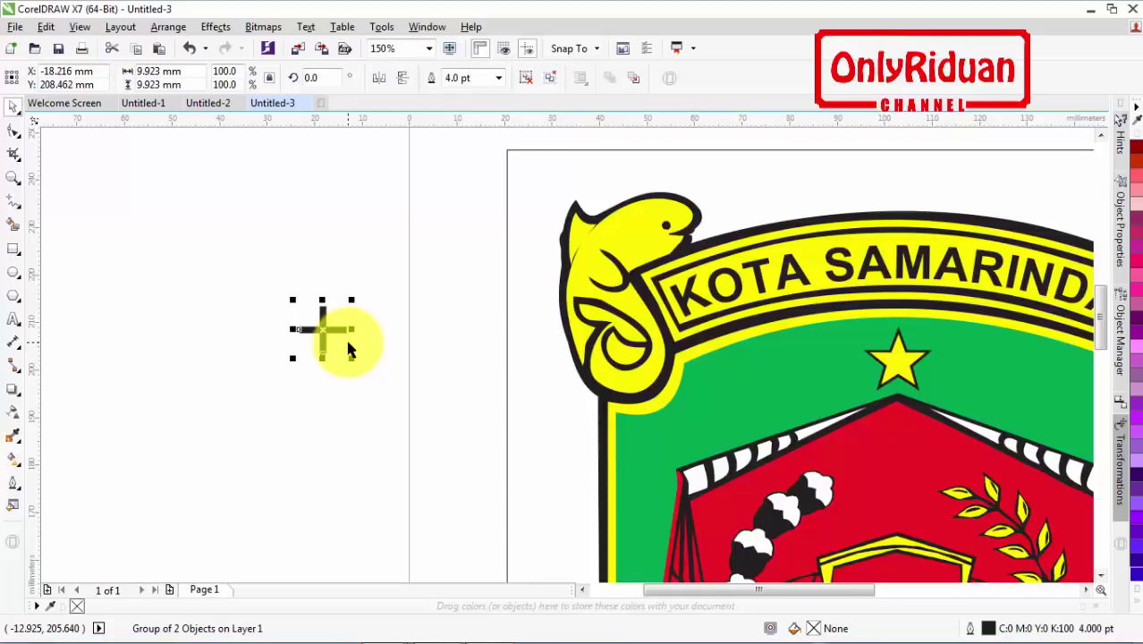
pyautogui.click(12, 489)
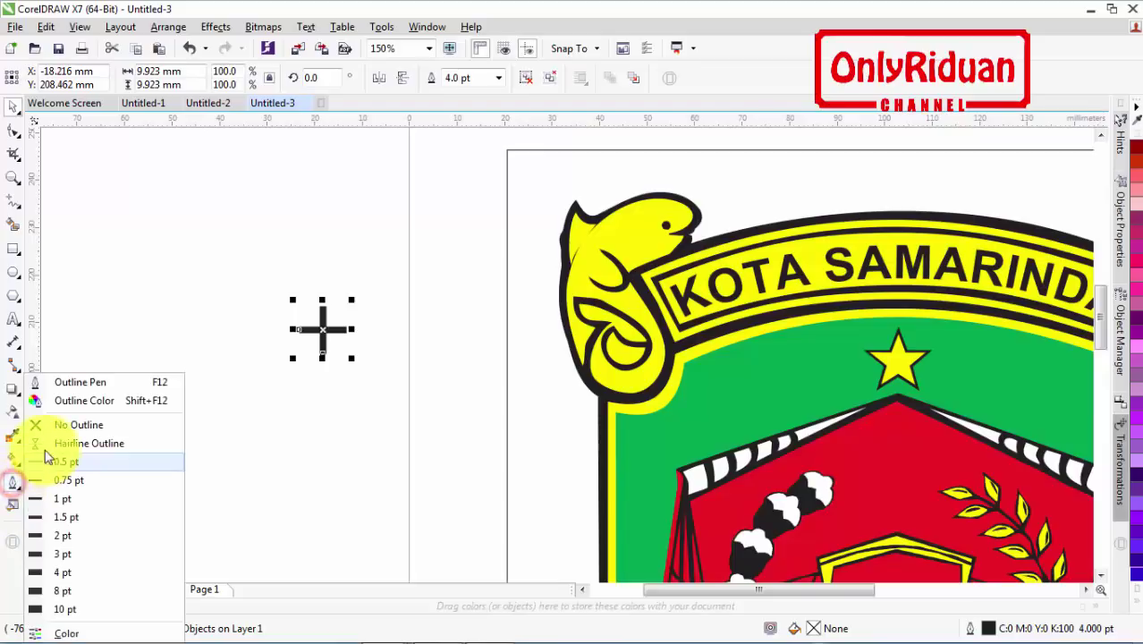
pyautogui.click(78, 388)
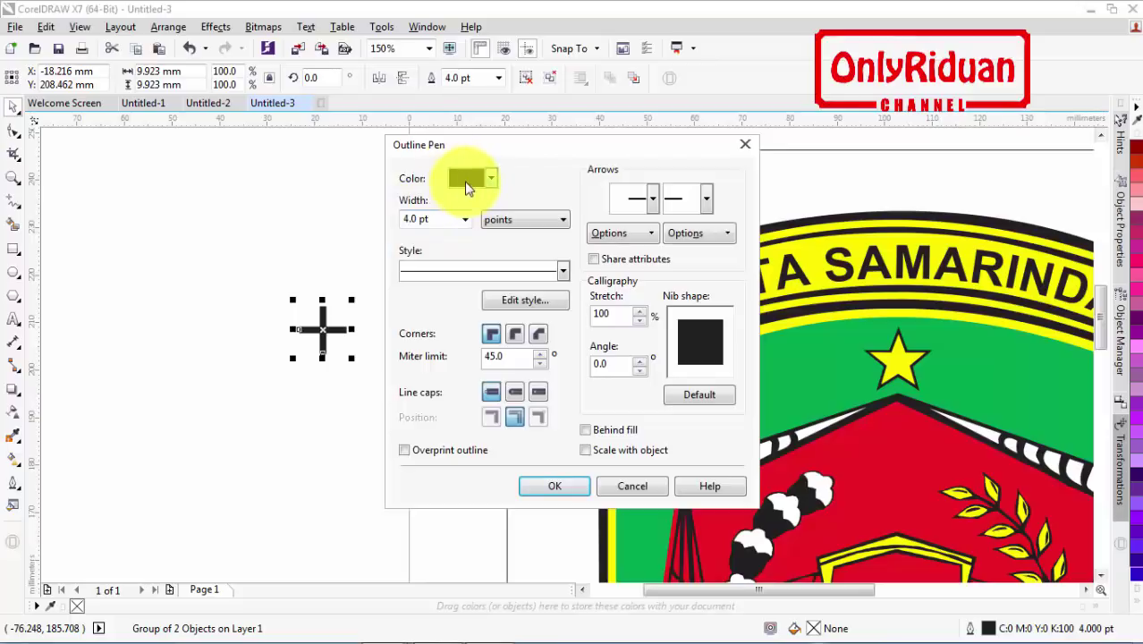
pyautogui.click(588, 451)
pyautogui.click(559, 485)
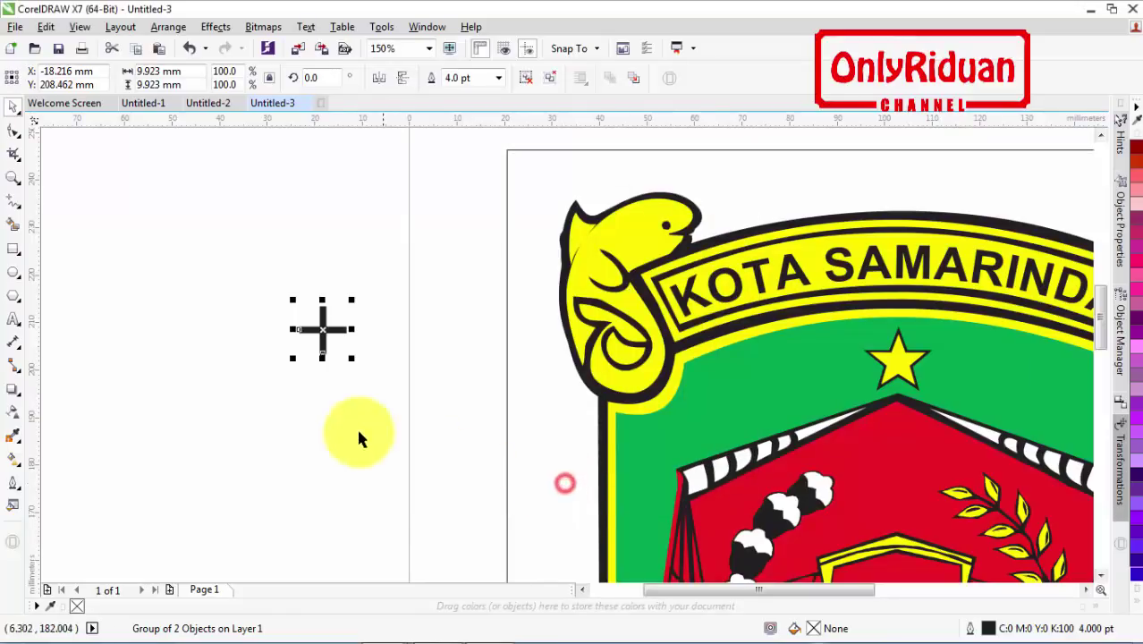
pyautogui.click(337, 409)
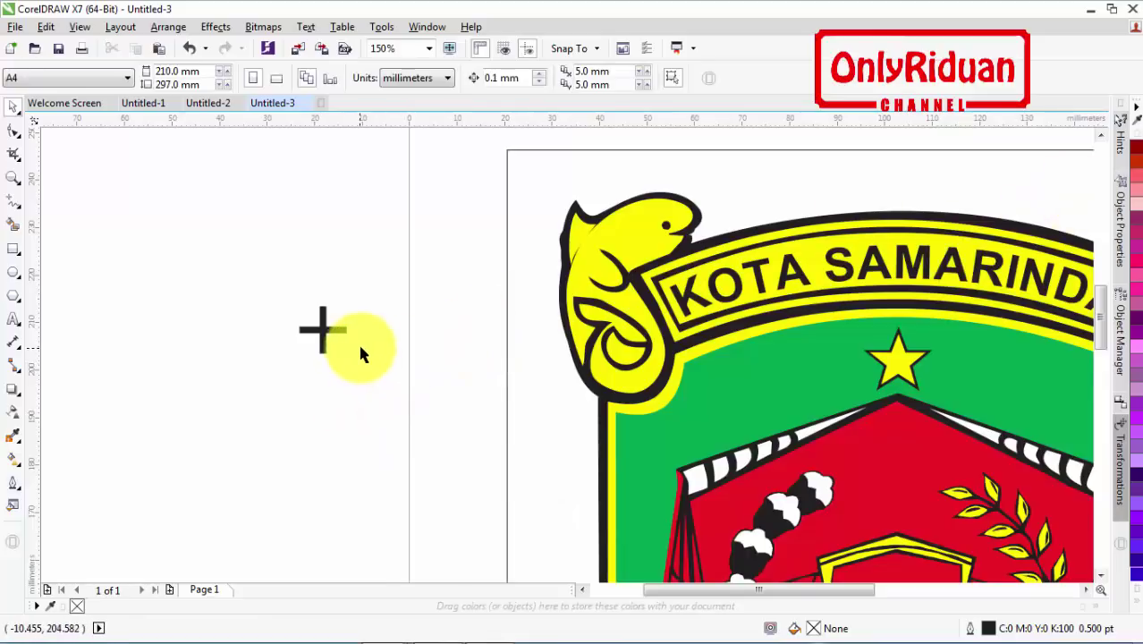
# Place the cross on the frame's top-left corner and put a copy on the top-right corner
pyautogui.scroll(-2, 358, 341)
pyautogui.click(341, 336)
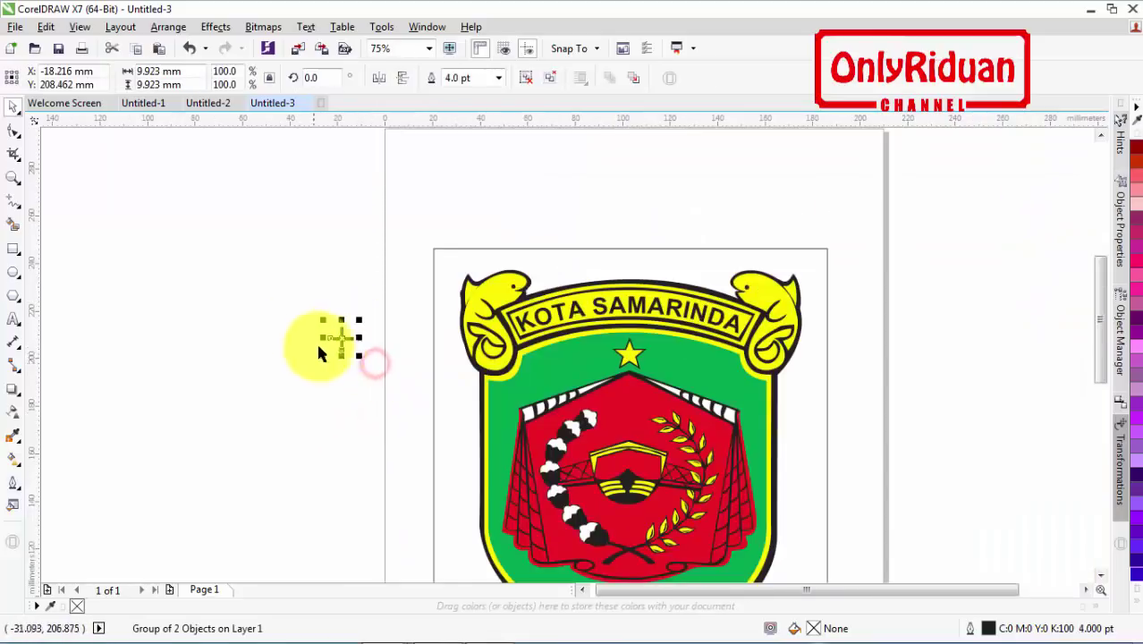
pyautogui.moveTo(341, 338); pyautogui.dragTo(434, 250)
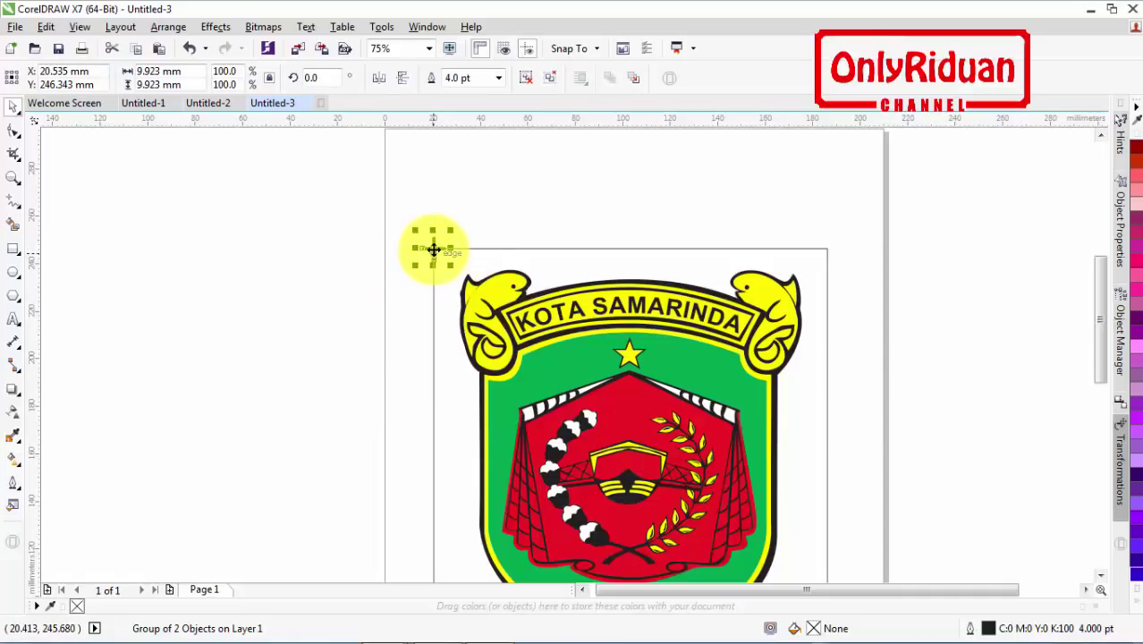
pyautogui.moveTo(433, 250); pyautogui.dragTo(827, 251)
# Copy the registration crosses onto the frame's two bottom corners so that each corner has a mark
pyautogui.scroll(-2, 1099, 294)
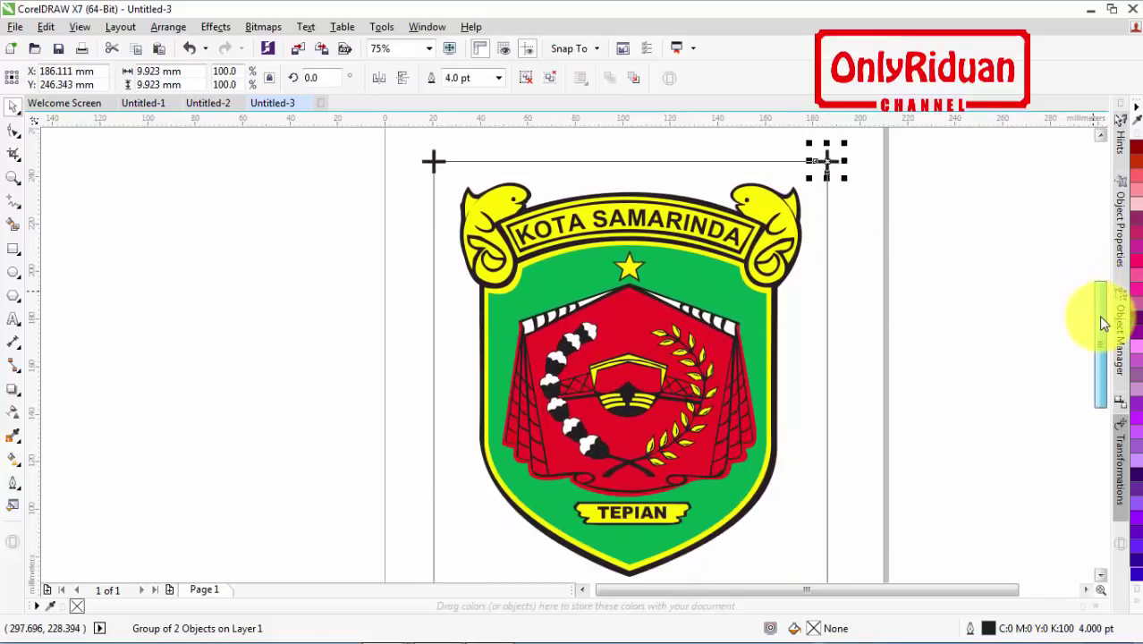
pyautogui.scroll(-2, 1054, 323)
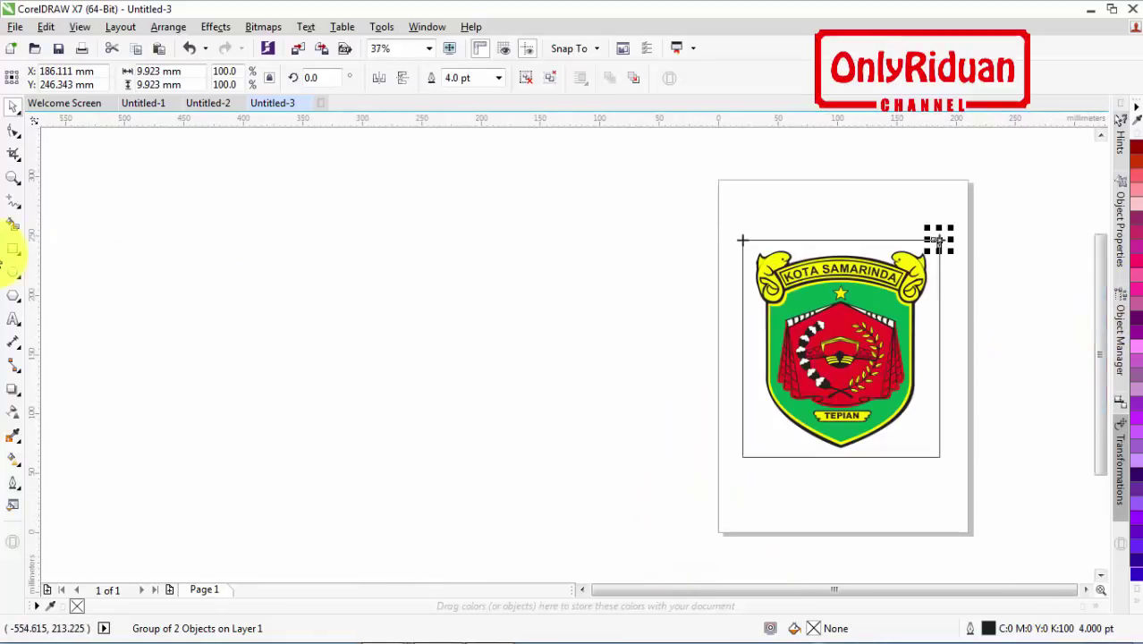
pyautogui.click(14, 177)
pyautogui.moveTo(728, 212); pyautogui.dragTo(993, 474)
pyautogui.click(12, 105)
pyautogui.click(869, 226)
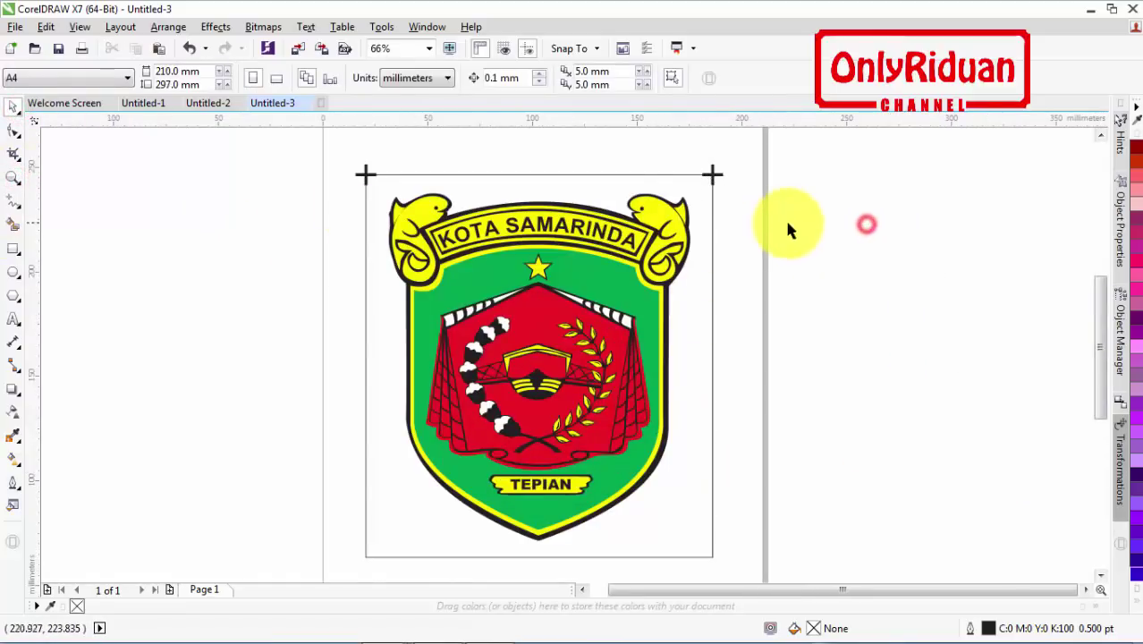
pyautogui.moveTo(788, 223); pyautogui.dragTo(674, 154)
pyautogui.moveTo(778, 201); pyautogui.dragTo(313, 143)
pyautogui.click(765, 225)
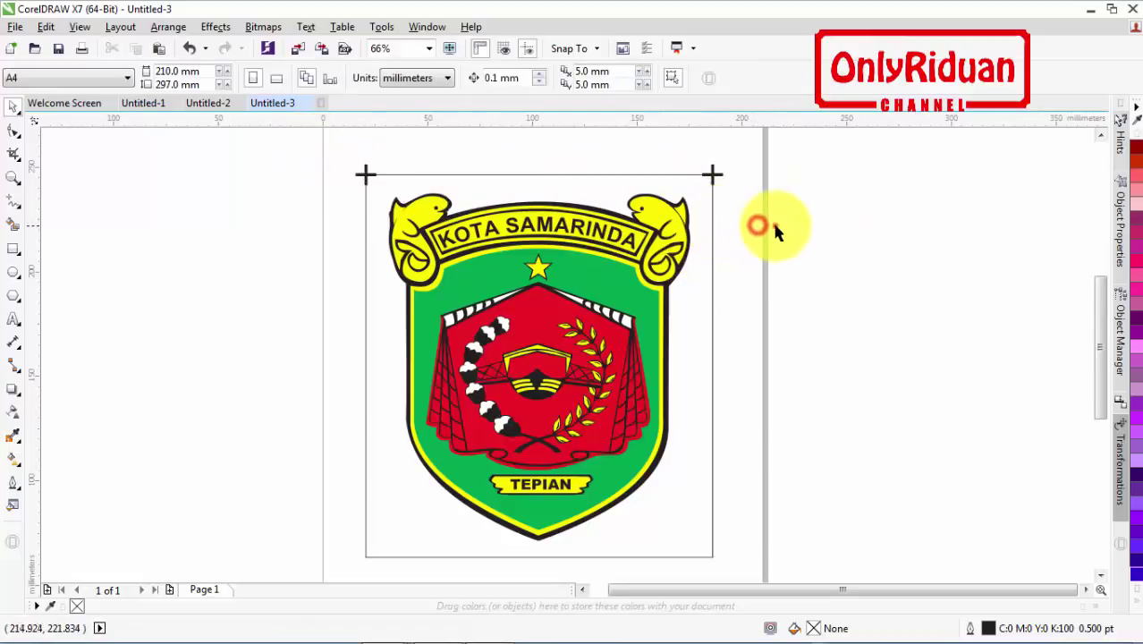
pyautogui.moveTo(775, 226); pyautogui.dragTo(673, 158)
pyautogui.click(776, 204)
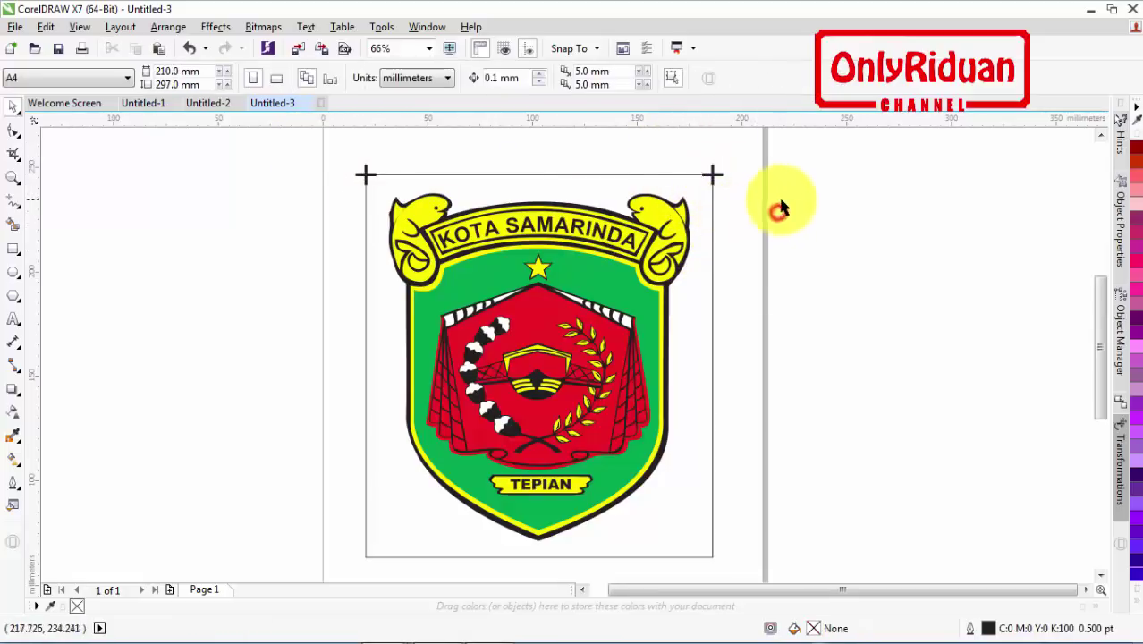
pyautogui.moveTo(793, 202); pyautogui.dragTo(692, 169)
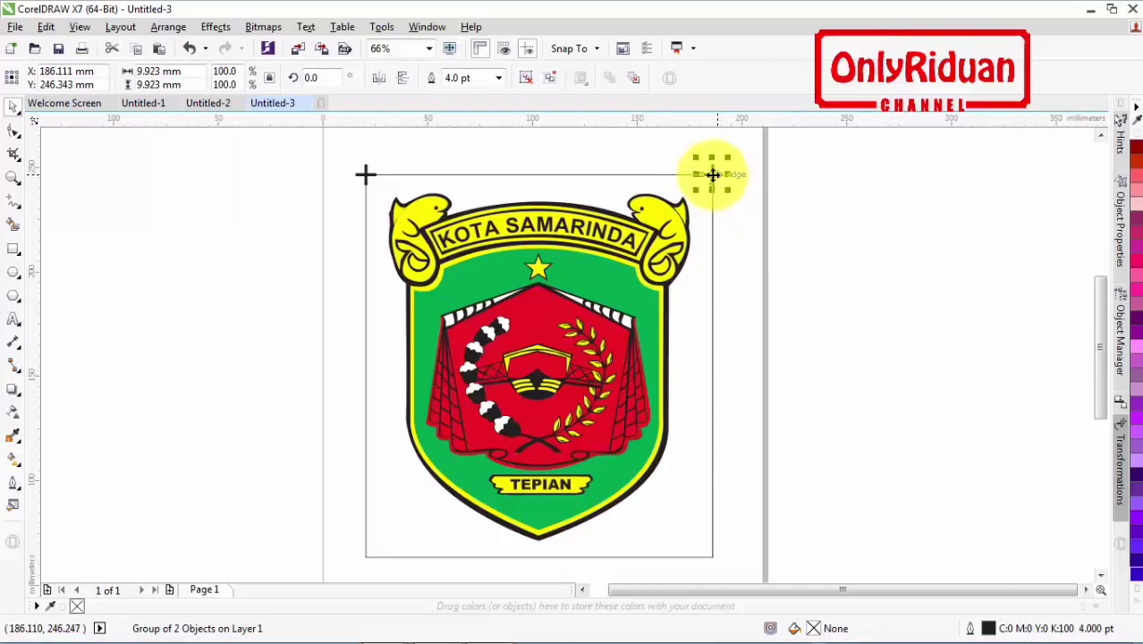
pyautogui.moveTo(713, 174)
pyautogui.mouseDown()
pyautogui.moveTo(713, 555)
pyautogui.moveTo(365, 550)
pyautogui.moveTo(368, 520)
pyautogui.mouseUp()
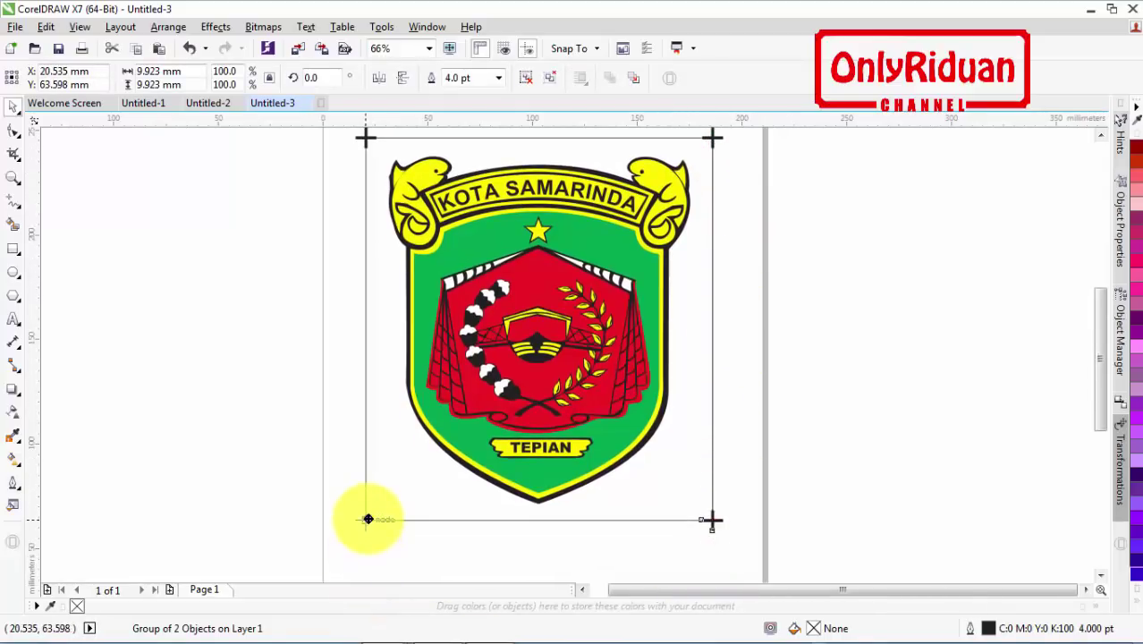
pyautogui.click(317, 434)
# Select all the emblem artwork inside the frame and group it, leaving out the corner crosses
pyautogui.click(590, 205)
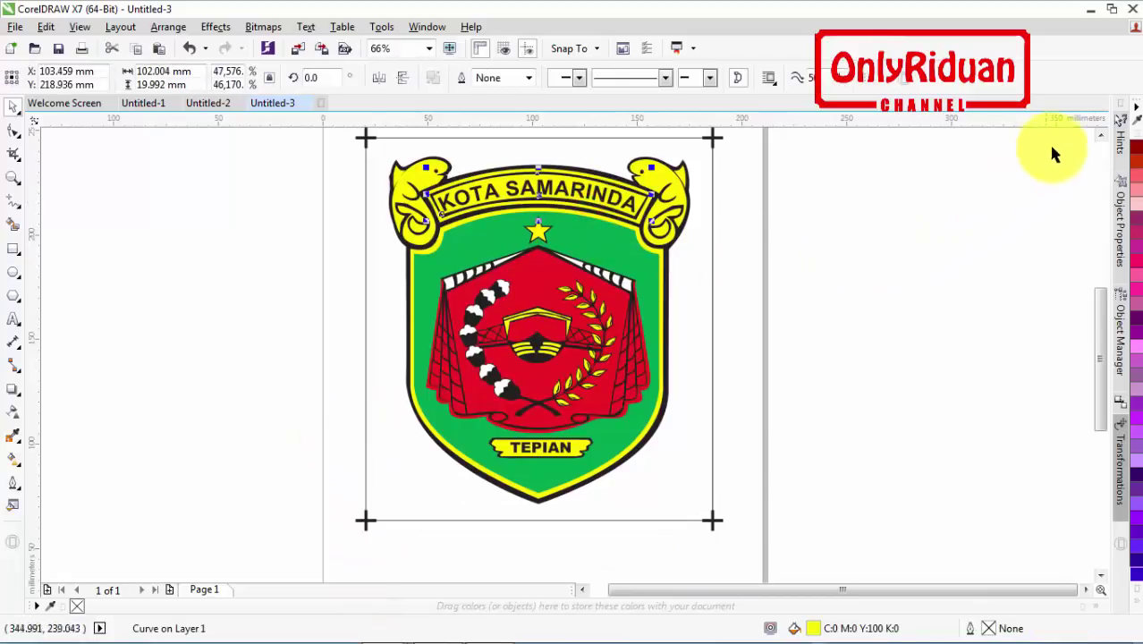
pyautogui.click(1101, 134)
pyautogui.click(758, 475)
pyautogui.moveTo(817, 551); pyautogui.dragTo(365, 186)
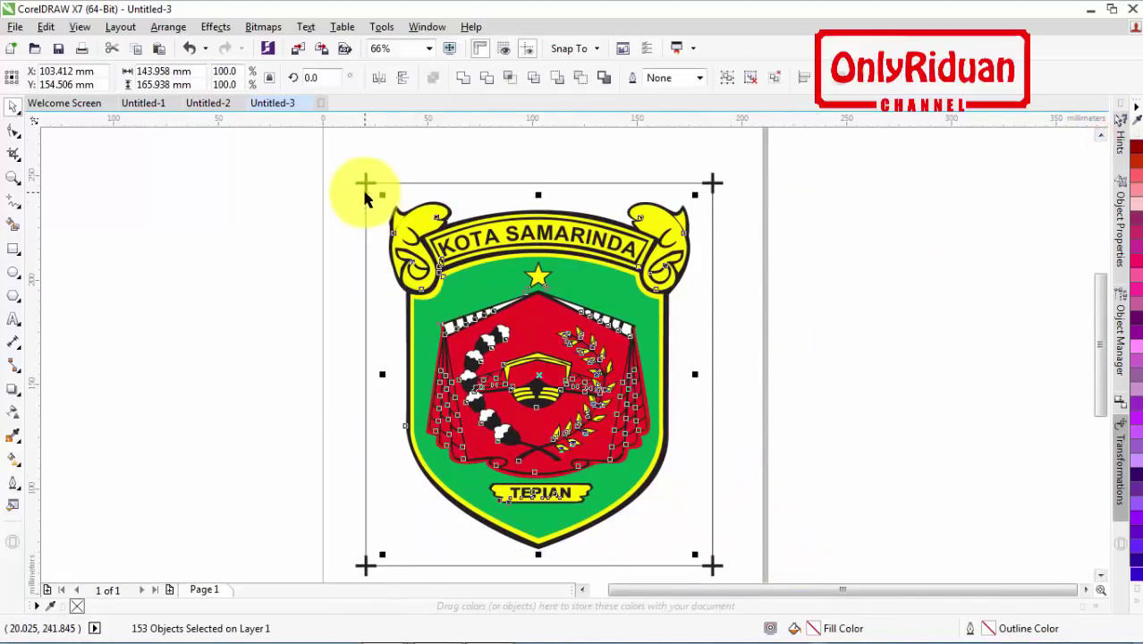
pyautogui.click(728, 78)
# Delete the thin rectangular frame around the emblem, keeping the four corner crosses
pyautogui.click(794, 230)
pyautogui.click(637, 190)
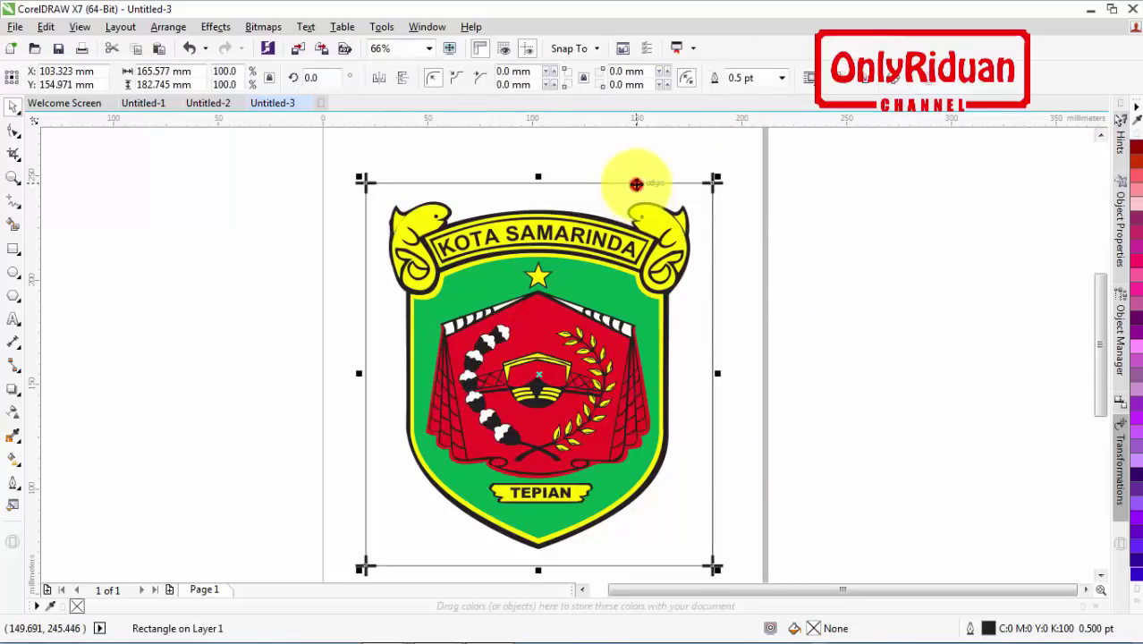
pyautogui.click(841, 341)
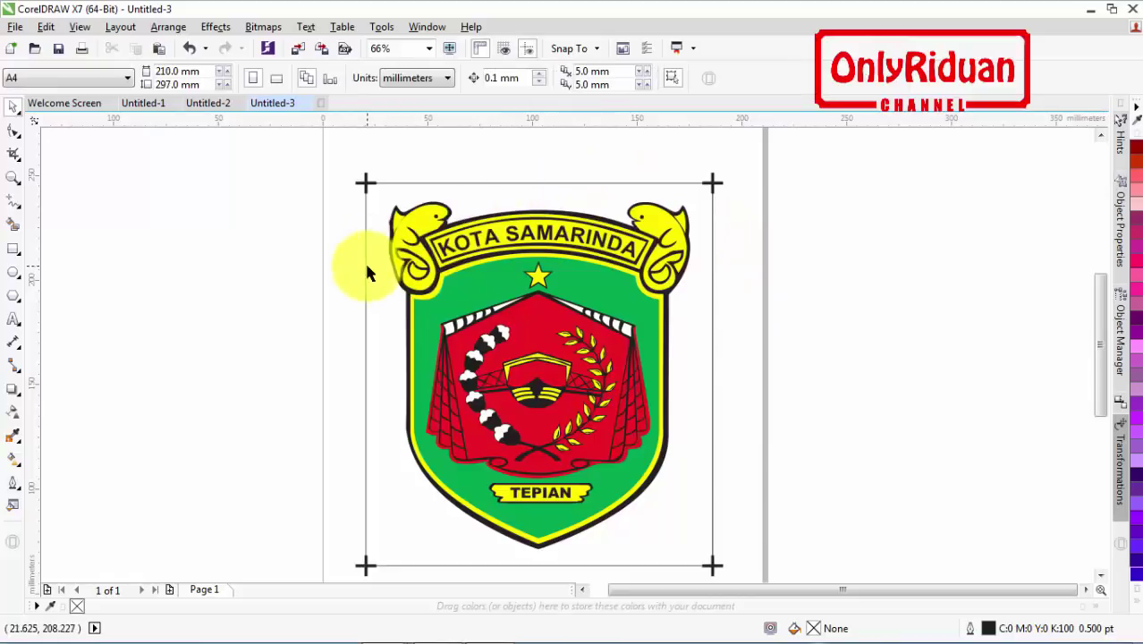
pyautogui.click(364, 183)
pyautogui.click(864, 286)
pyautogui.click(663, 183)
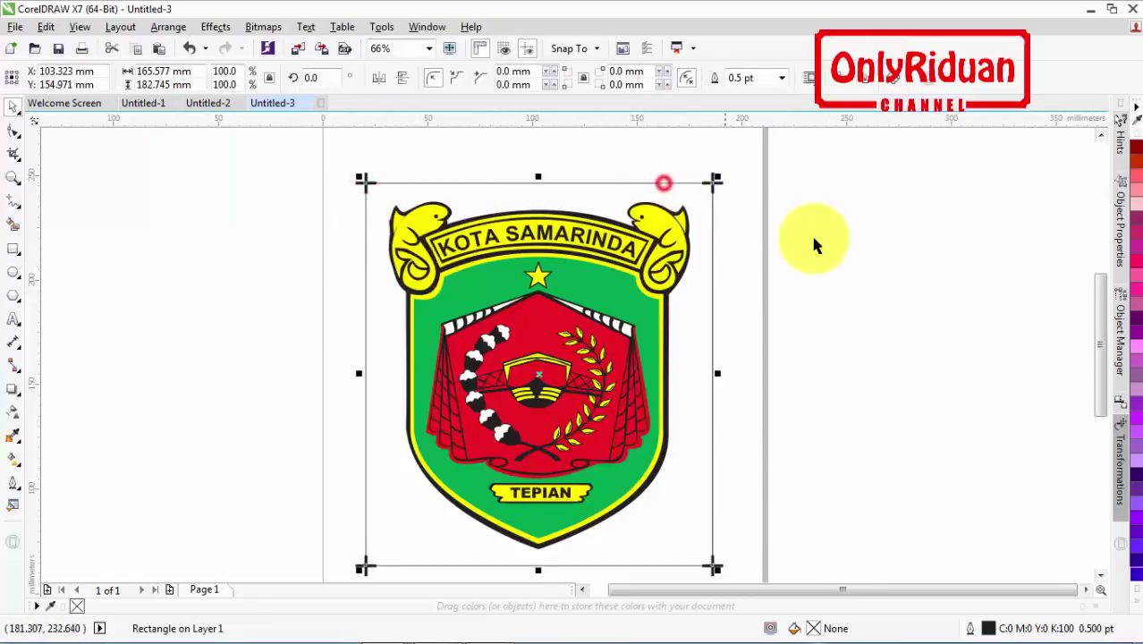
pyautogui.click(816, 241)
pyautogui.click(791, 243)
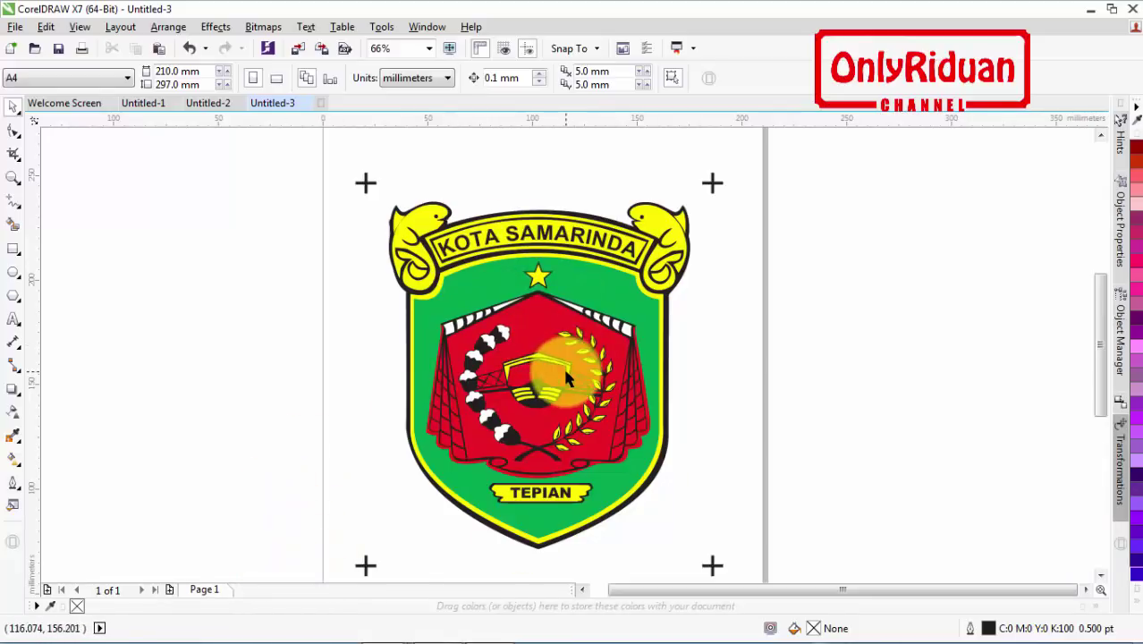
# Duplicate Page 1 after itself, copying the layers and their contents
pyautogui.rightClick(206, 590)
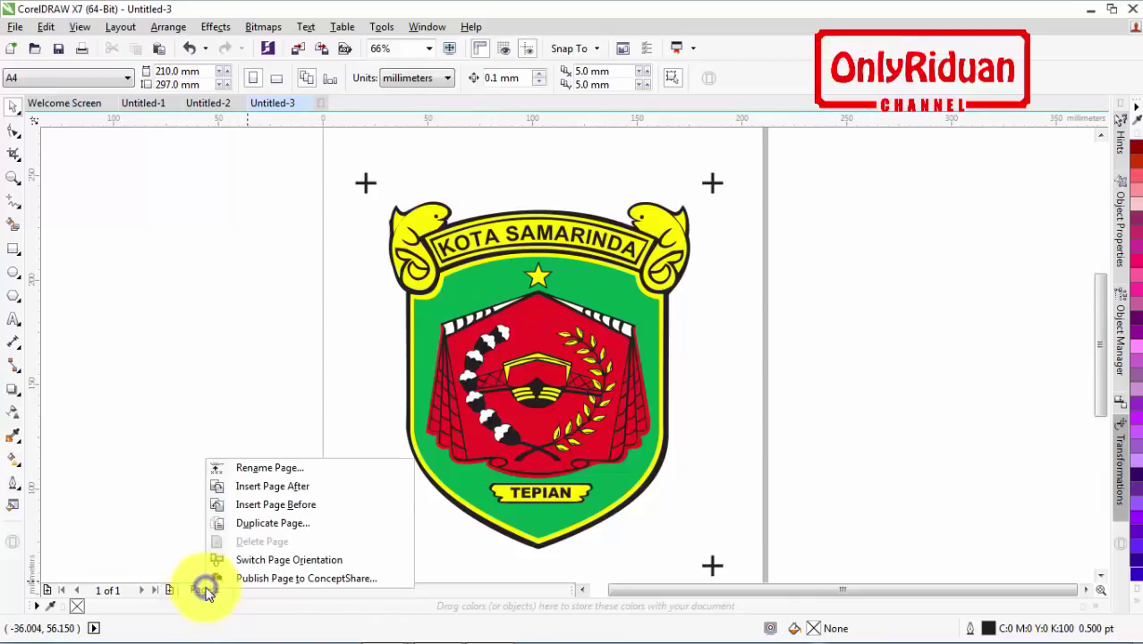
pyautogui.click(277, 527)
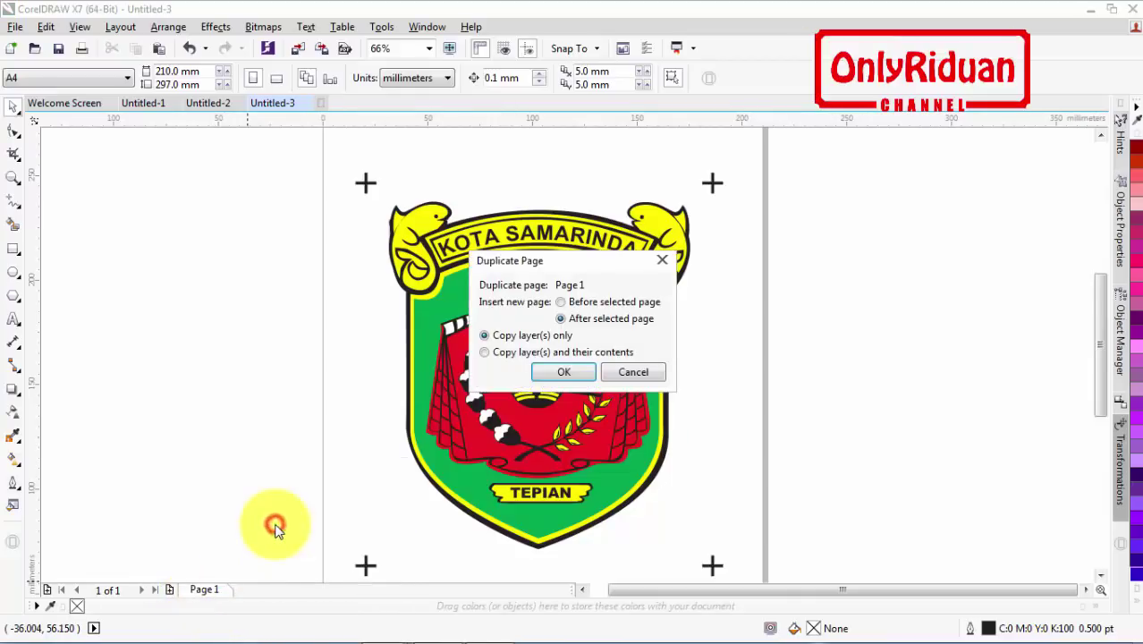
pyautogui.click(484, 352)
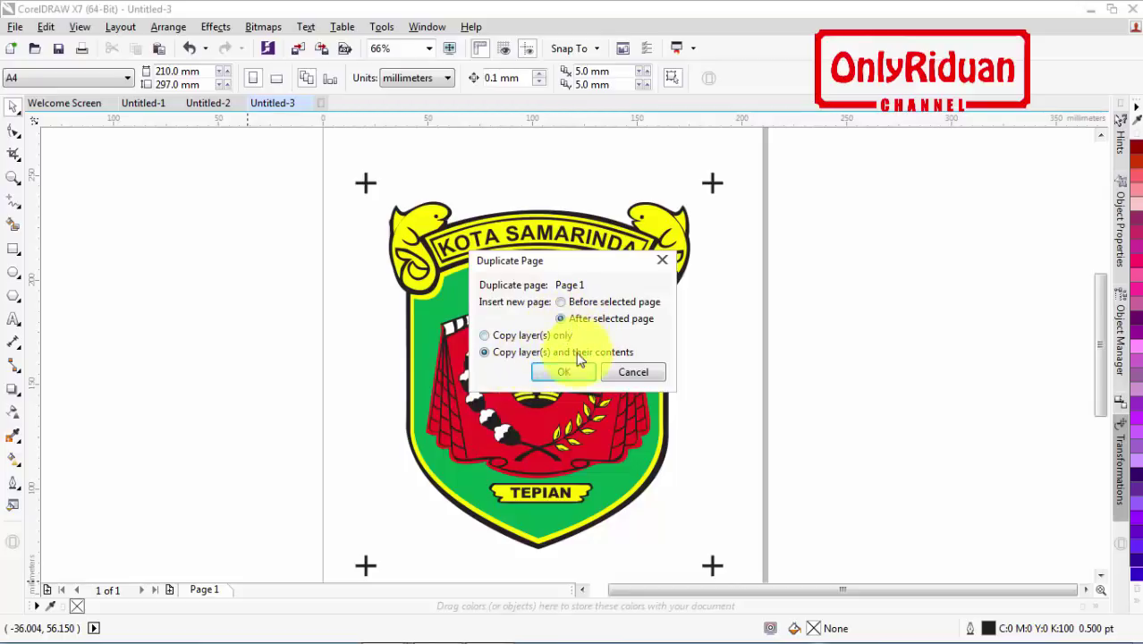
pyautogui.click(563, 373)
pyautogui.click(266, 593)
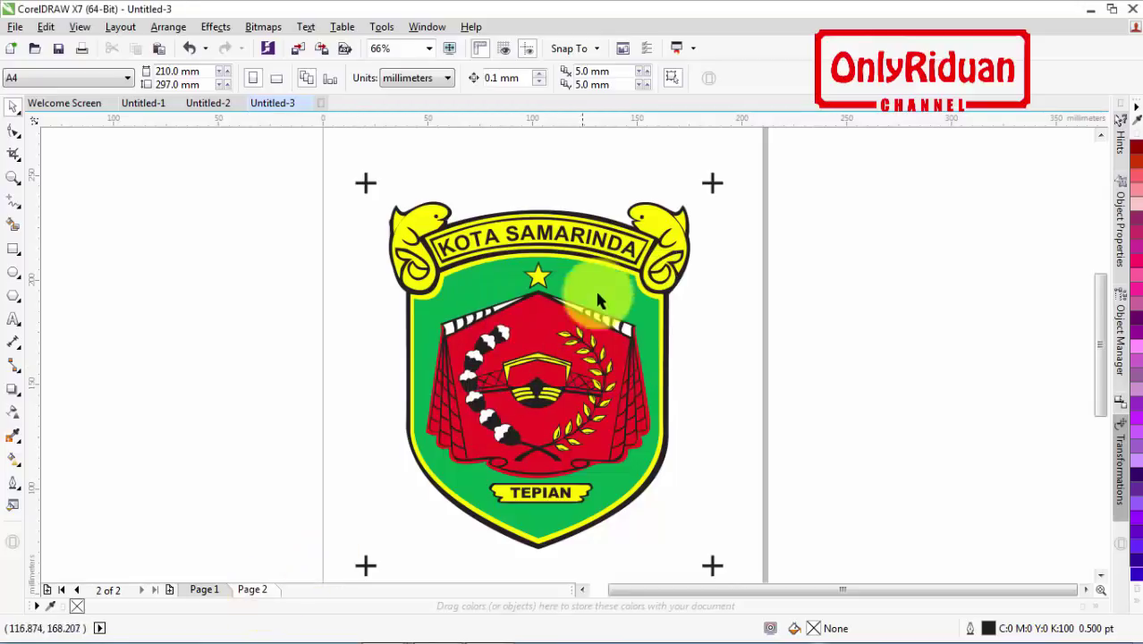
# Duplicate Page 2 twice, including its layers and their contents, to bring the document to four pages
pyautogui.rightClick(258, 592)
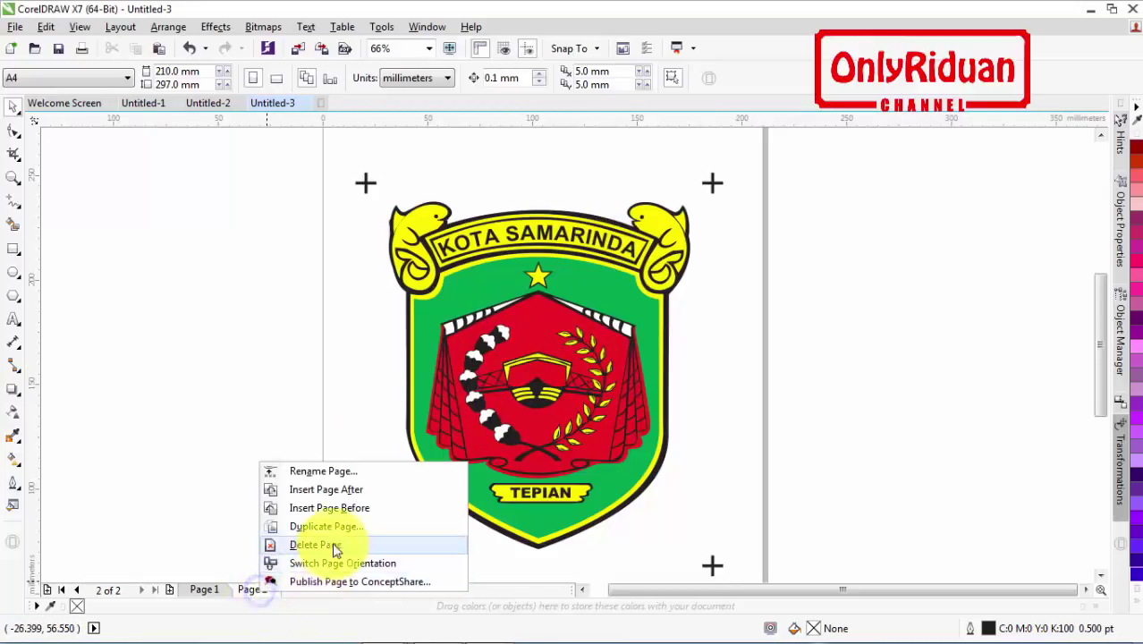
pyautogui.click(361, 525)
pyautogui.click(582, 373)
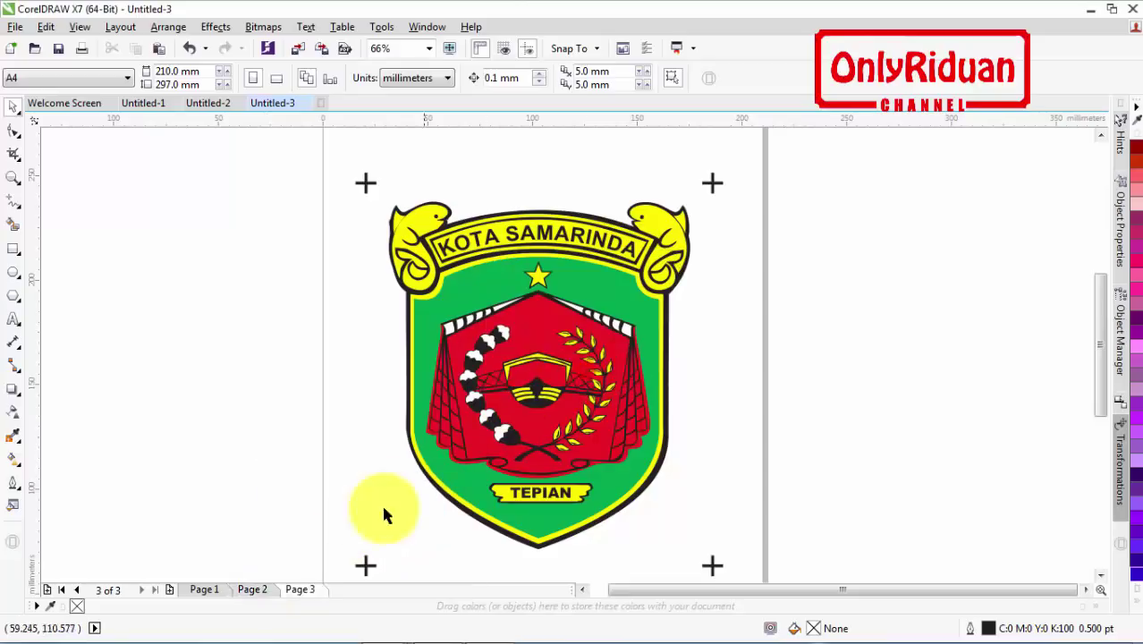
pyautogui.rightClick(256, 591)
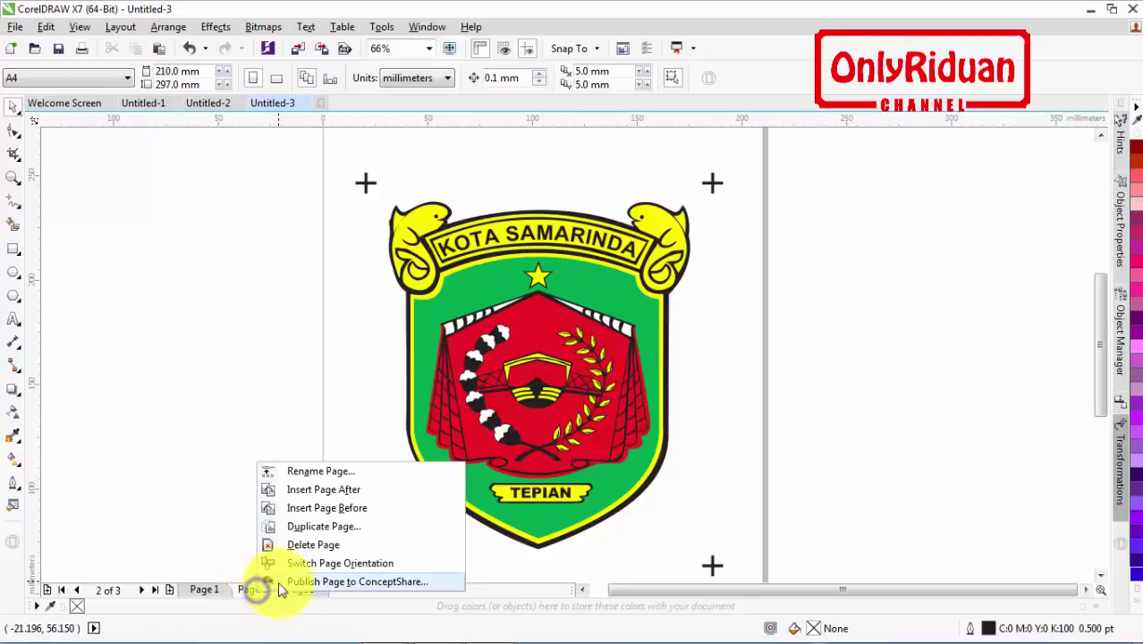
pyautogui.click(333, 533)
pyautogui.click(577, 373)
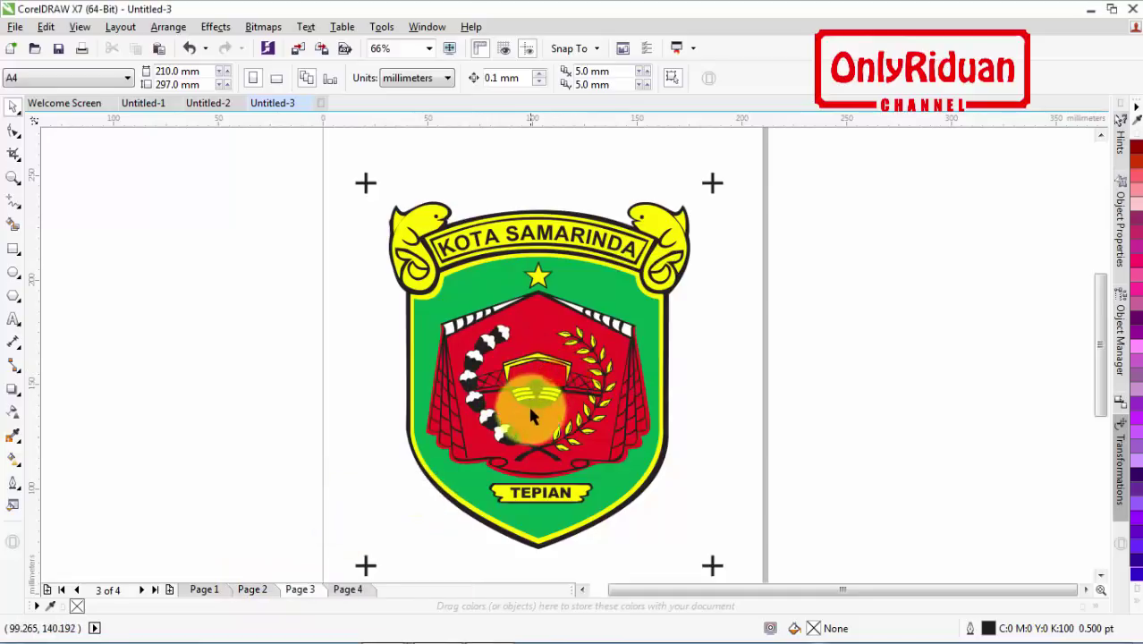
# Duplicate Page 3 and Page 4 once each with their contents to bring the document to six pages
pyautogui.rightClick(300, 590)
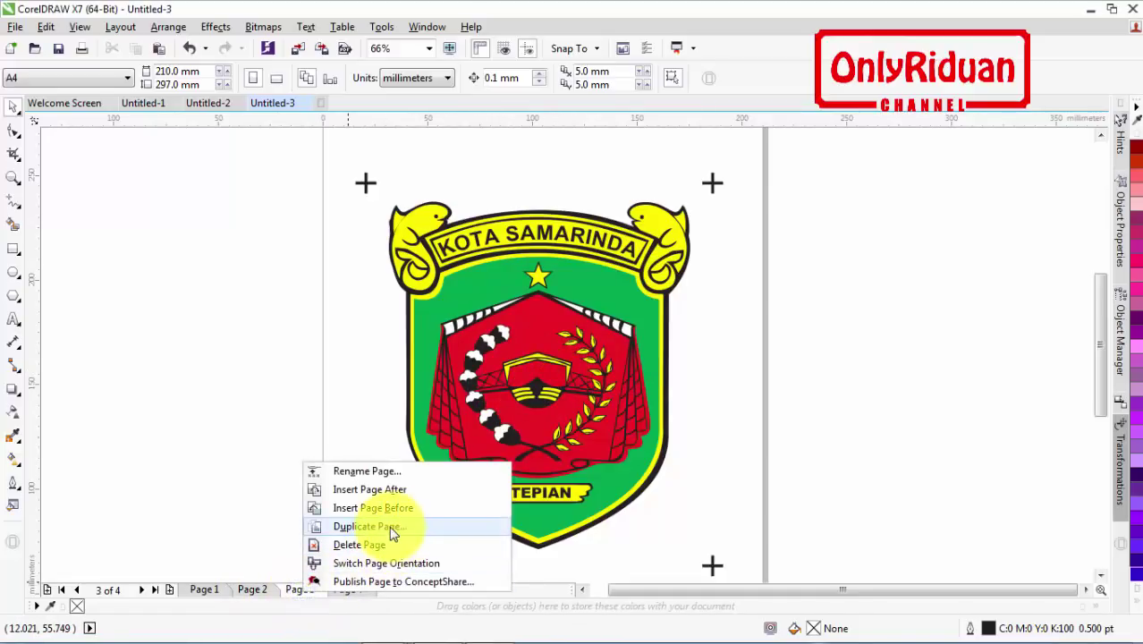
pyautogui.click(388, 526)
pyautogui.click(558, 372)
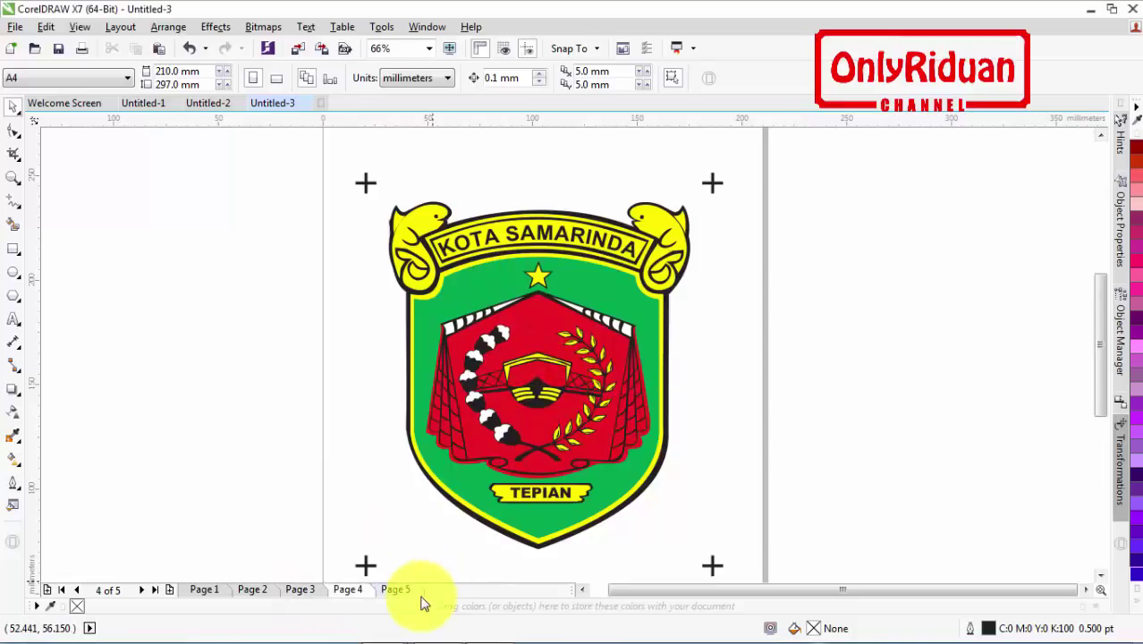
pyautogui.rightClick(350, 592)
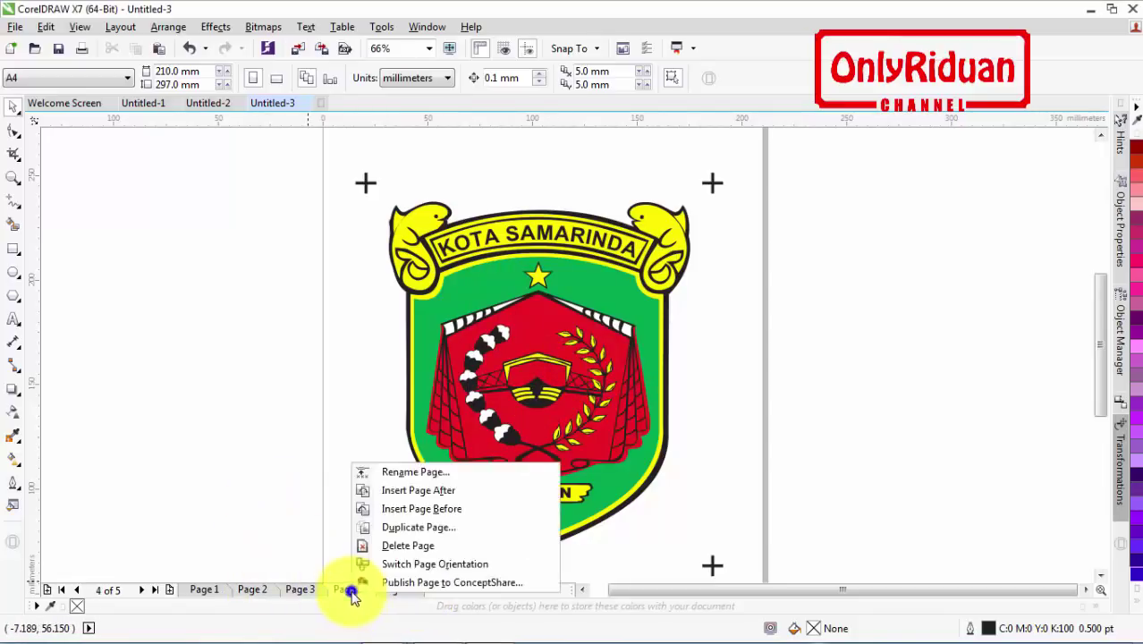
pyautogui.click(410, 529)
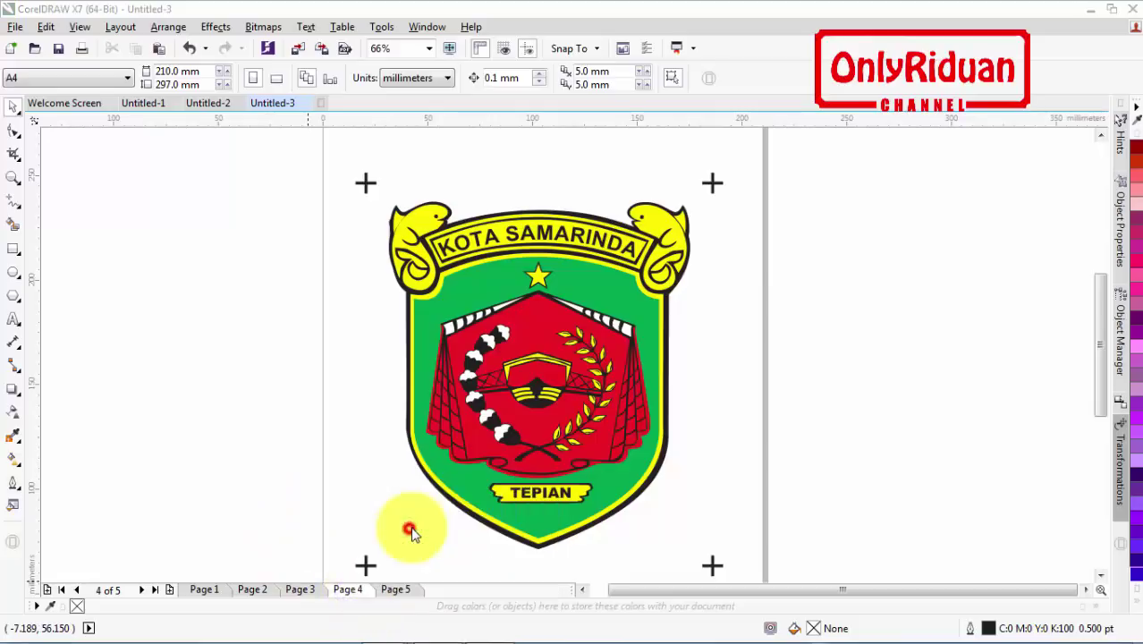
pyautogui.click(563, 370)
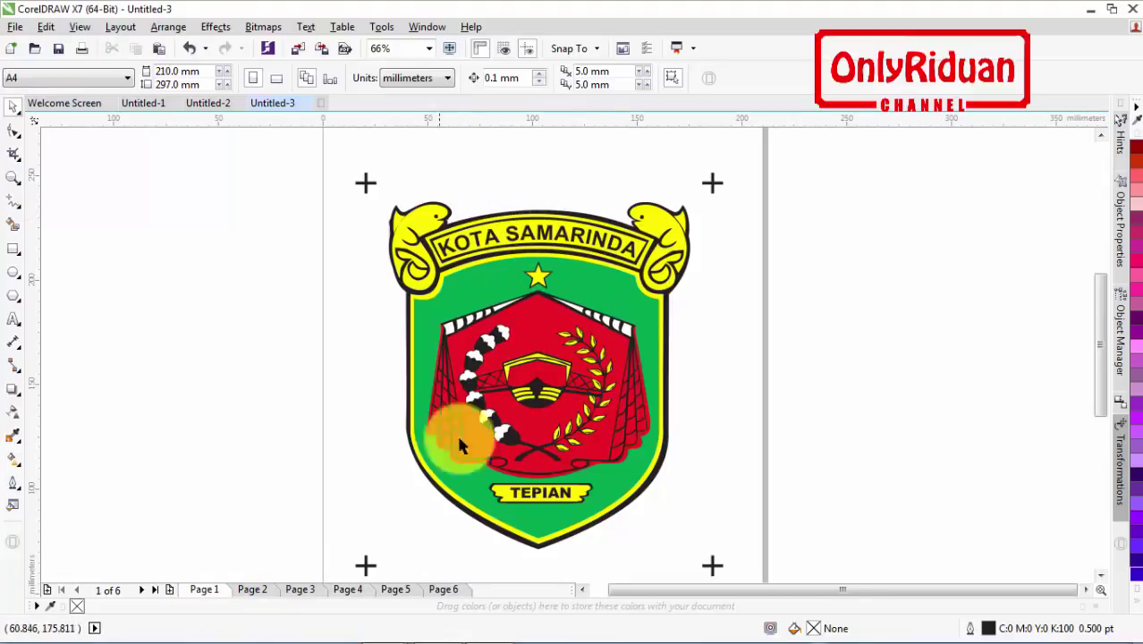
pyautogui.click(298, 591)
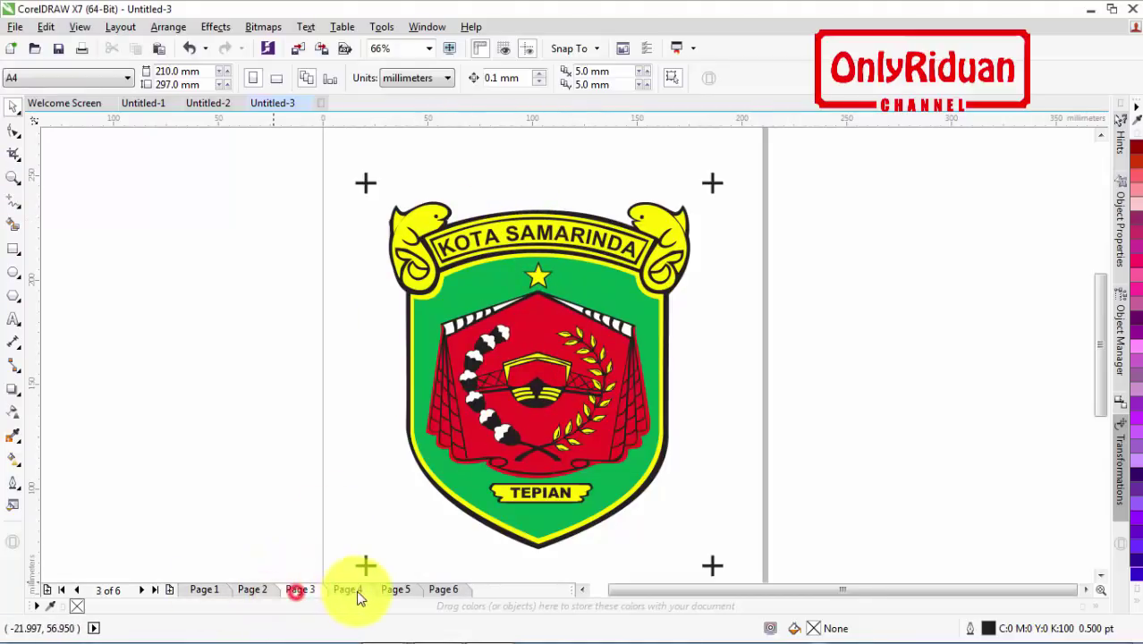
pyautogui.click(355, 590)
pyautogui.click(403, 590)
pyautogui.click(441, 589)
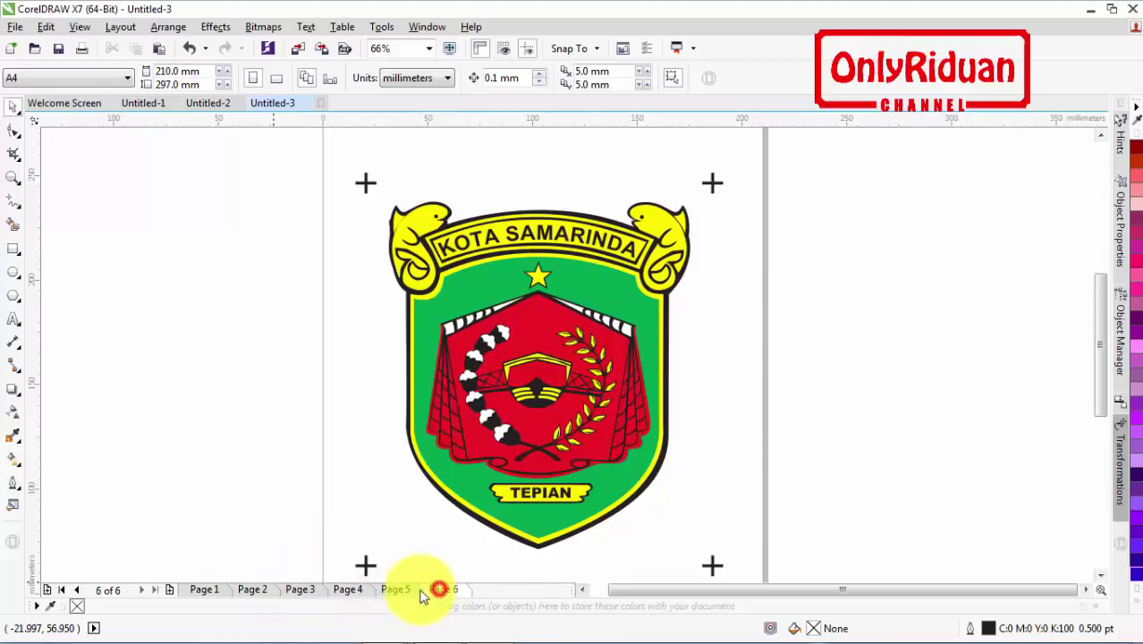
# Go to Page 2 and check the finished colour-separation example in Untitled-2 before returning to Untitled-3
pyautogui.click(253, 591)
pyautogui.click(810, 434)
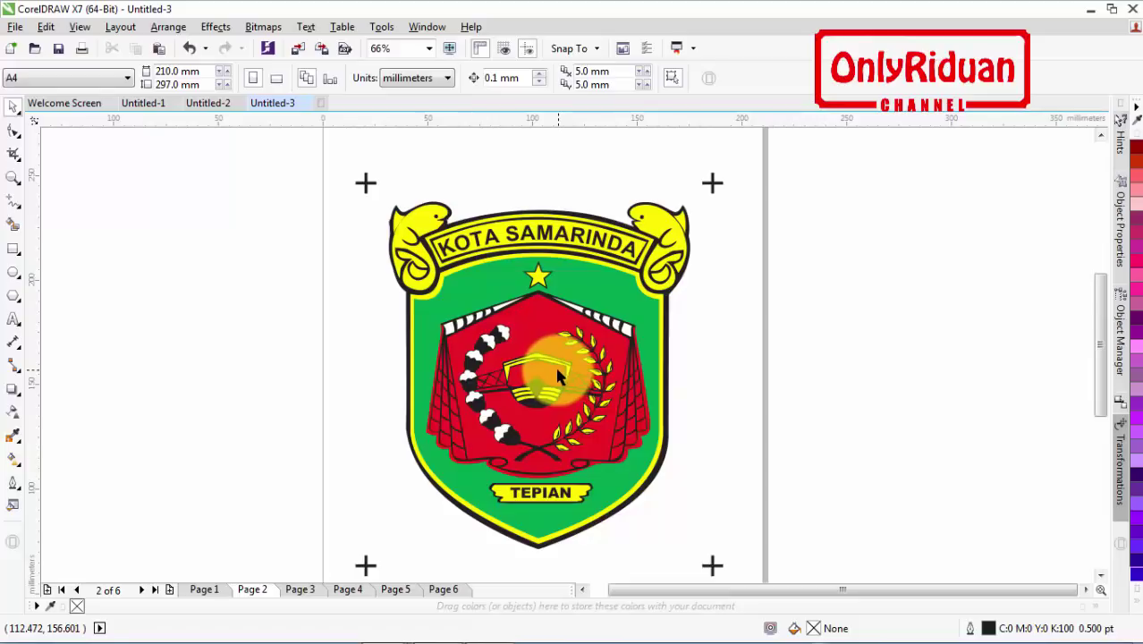
pyautogui.click(206, 105)
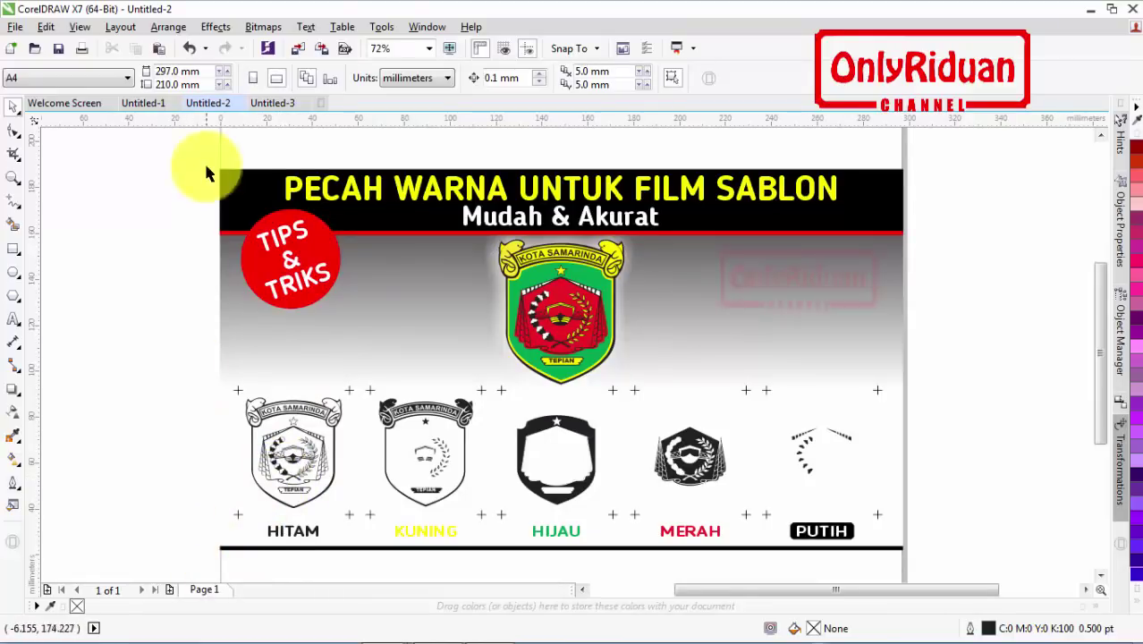
pyautogui.click(271, 103)
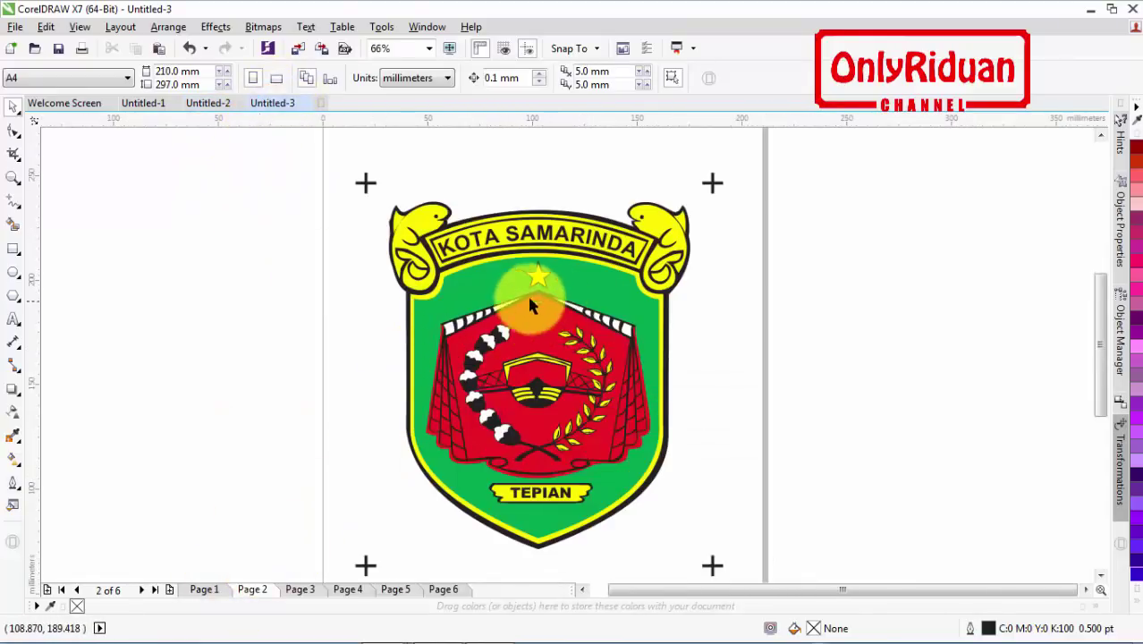
# Start a colour replacement for objects on Page 2, sampling the emblem's yellow as the fill colour to find
pyautogui.click(44, 27)
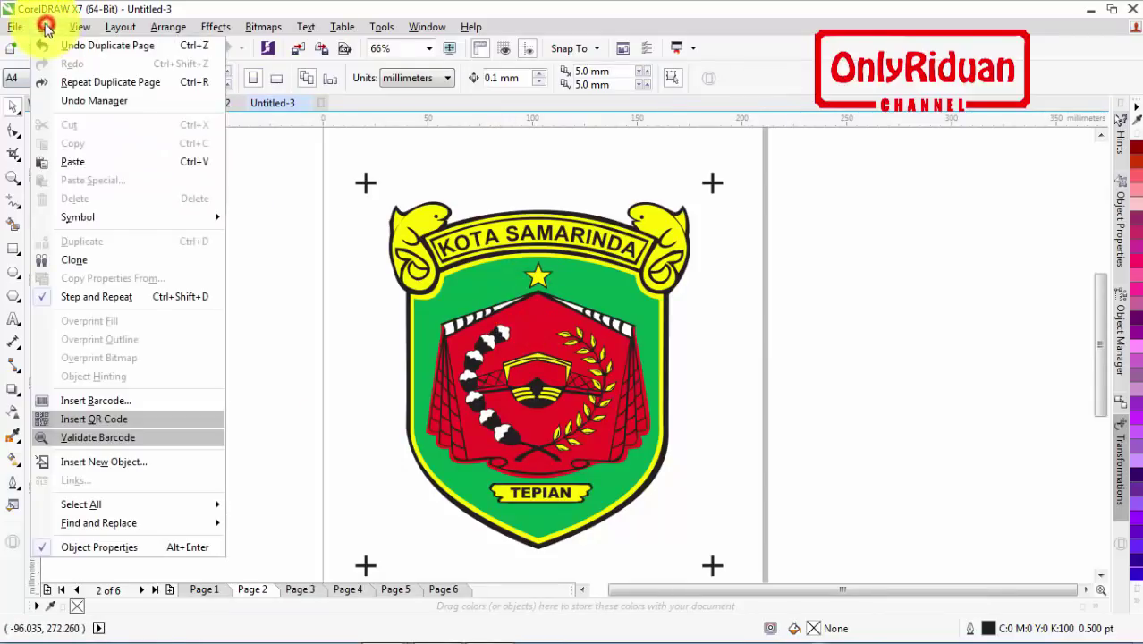
pyautogui.moveTo(111, 528)
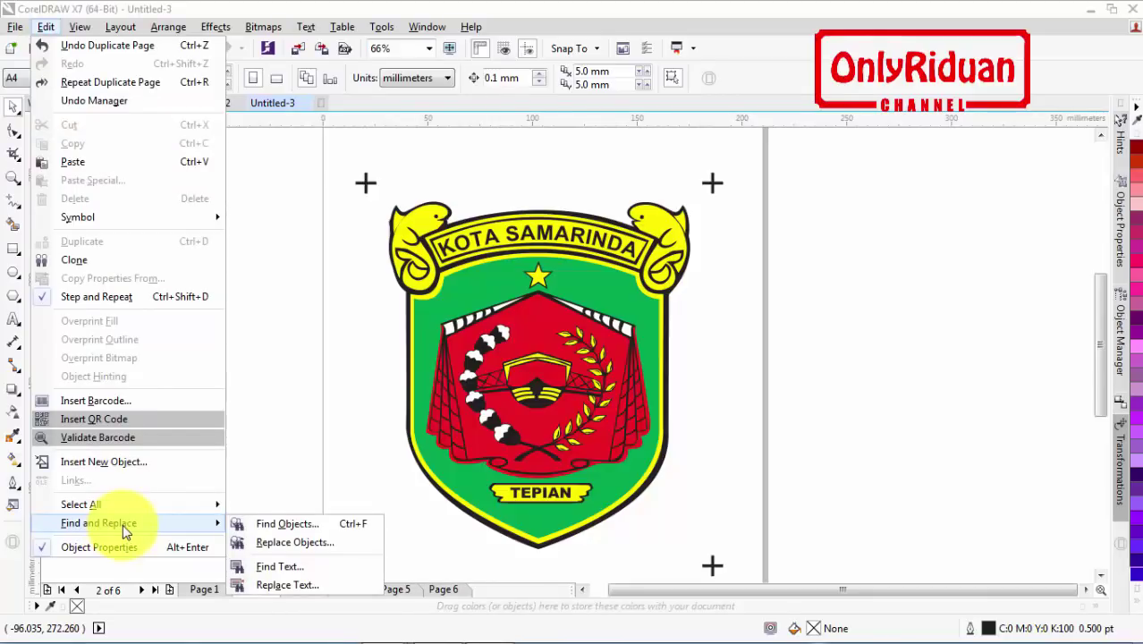
pyautogui.click(294, 542)
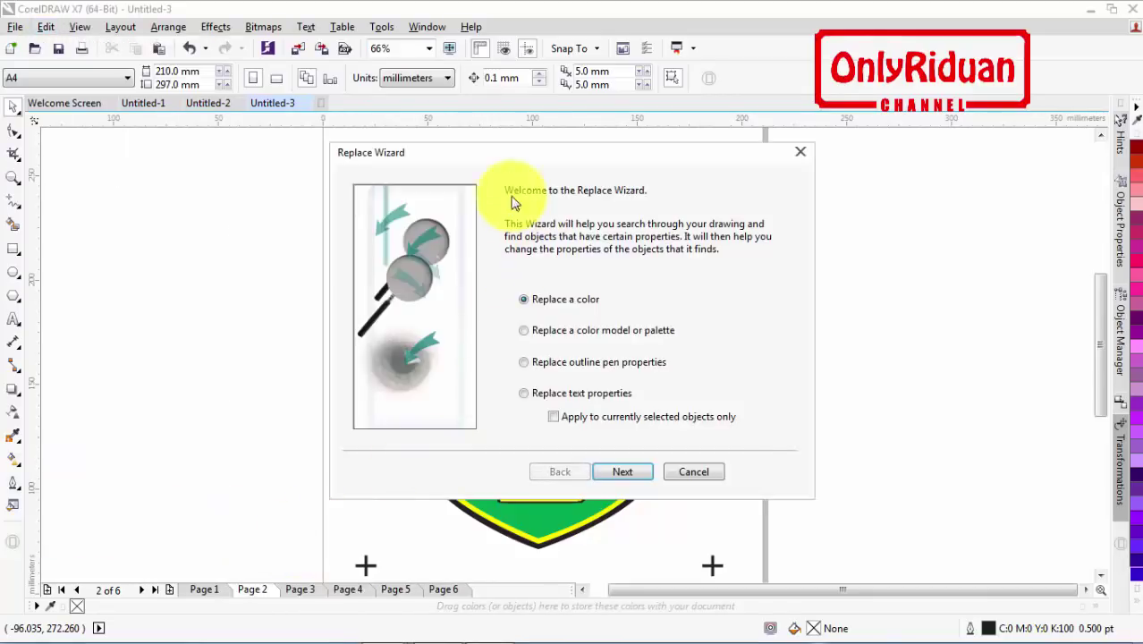
pyautogui.moveTo(505, 160); pyautogui.dragTo(748, 146)
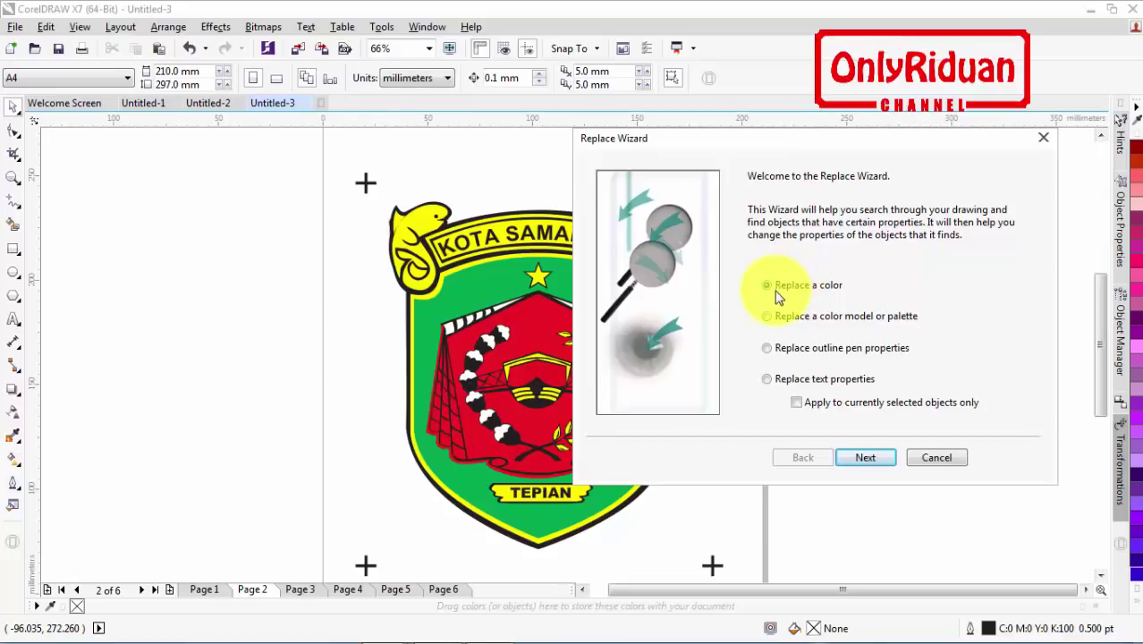
pyautogui.click(864, 457)
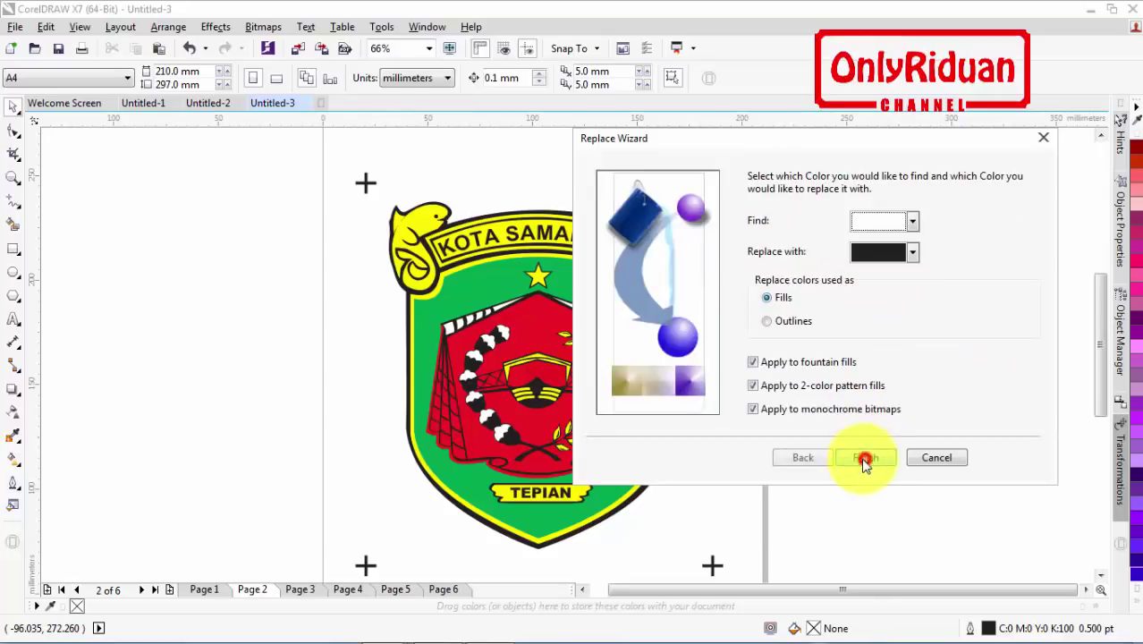
pyautogui.moveTo(722, 146); pyautogui.dragTo(722, 184)
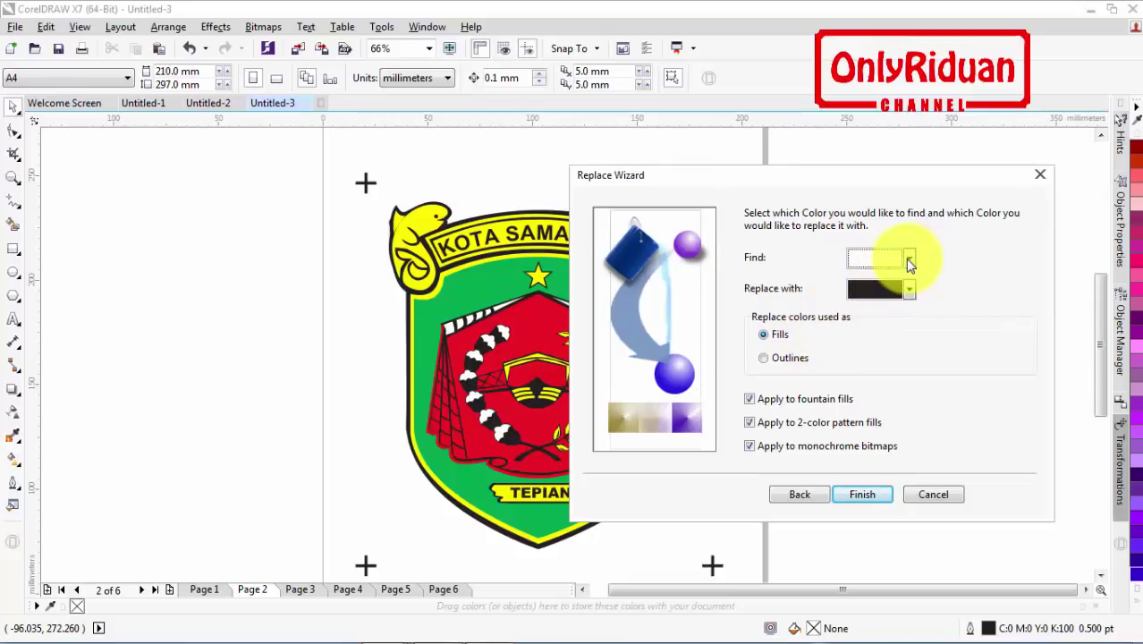
pyautogui.click(910, 261)
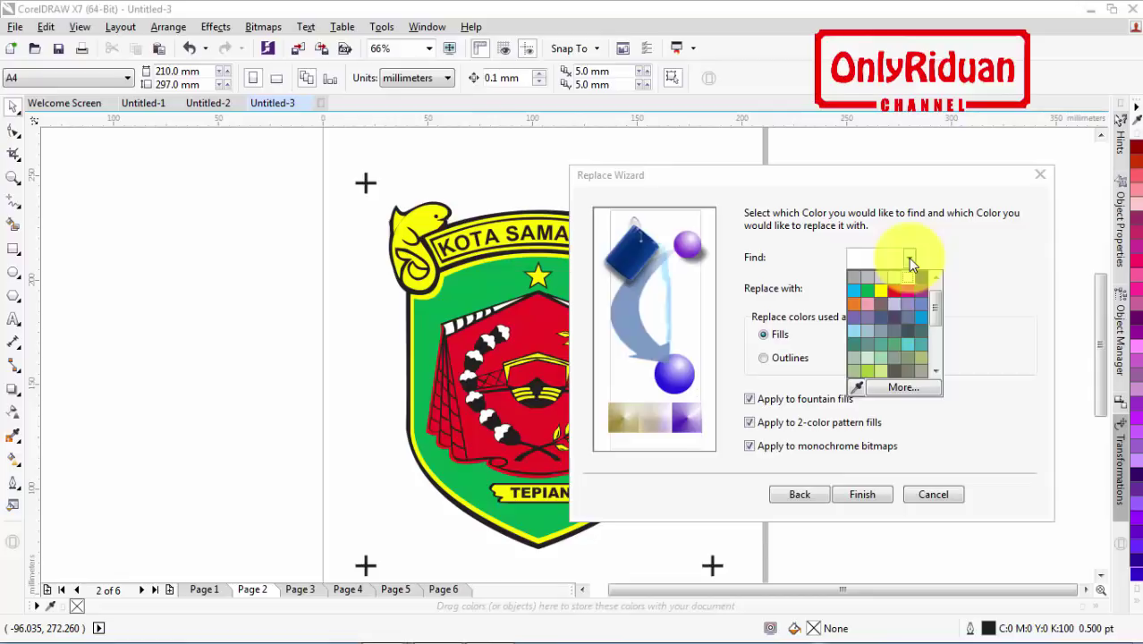
pyautogui.click(857, 386)
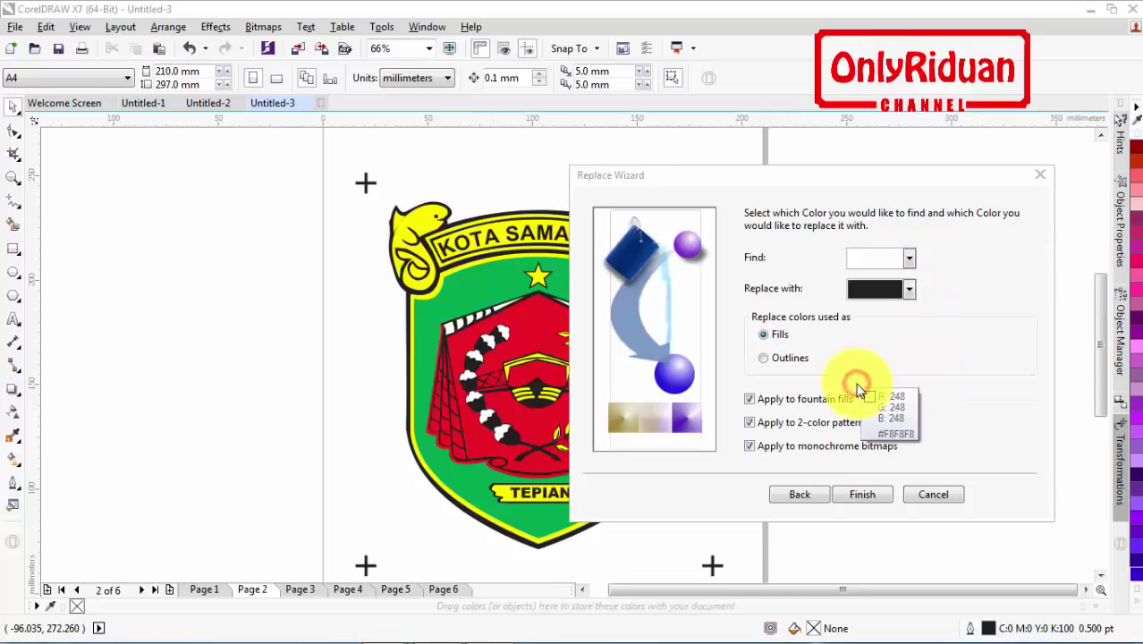
pyautogui.click(416, 213)
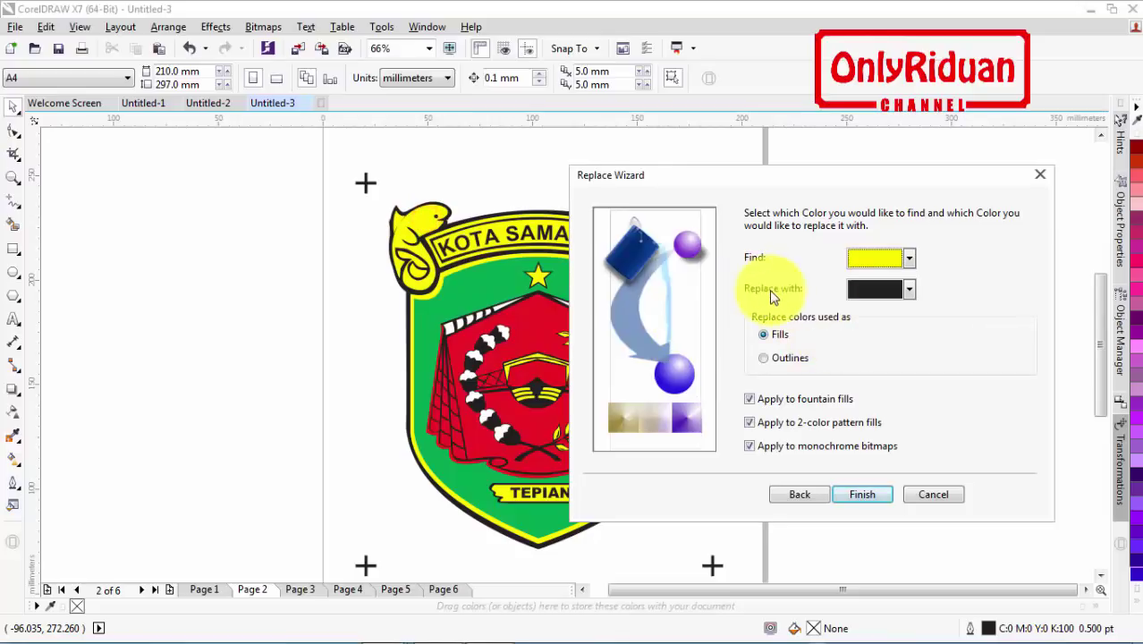
# Set white as the replacement for yellow and replace all yellow fills on Page 2
pyautogui.click(910, 289)
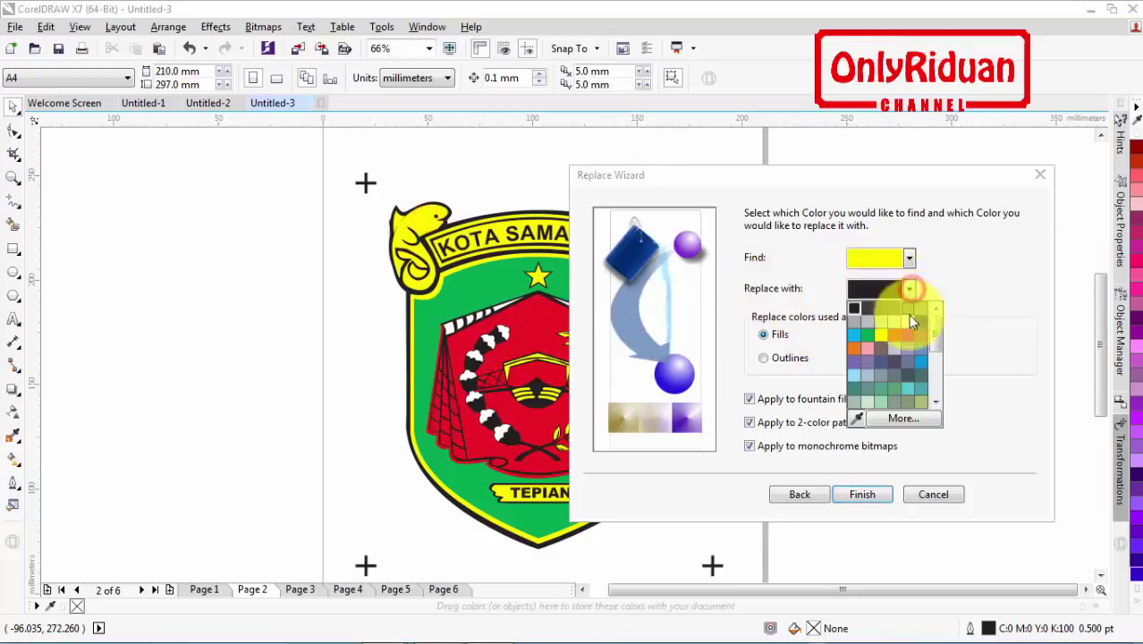
pyautogui.click(911, 318)
pyautogui.click(863, 493)
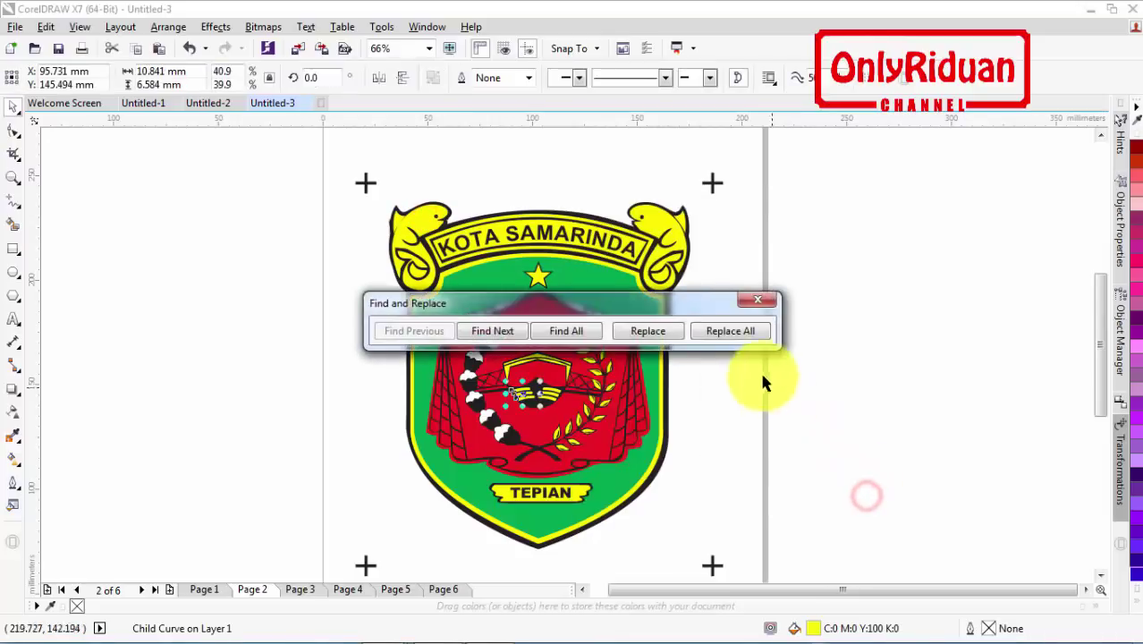
pyautogui.click(732, 328)
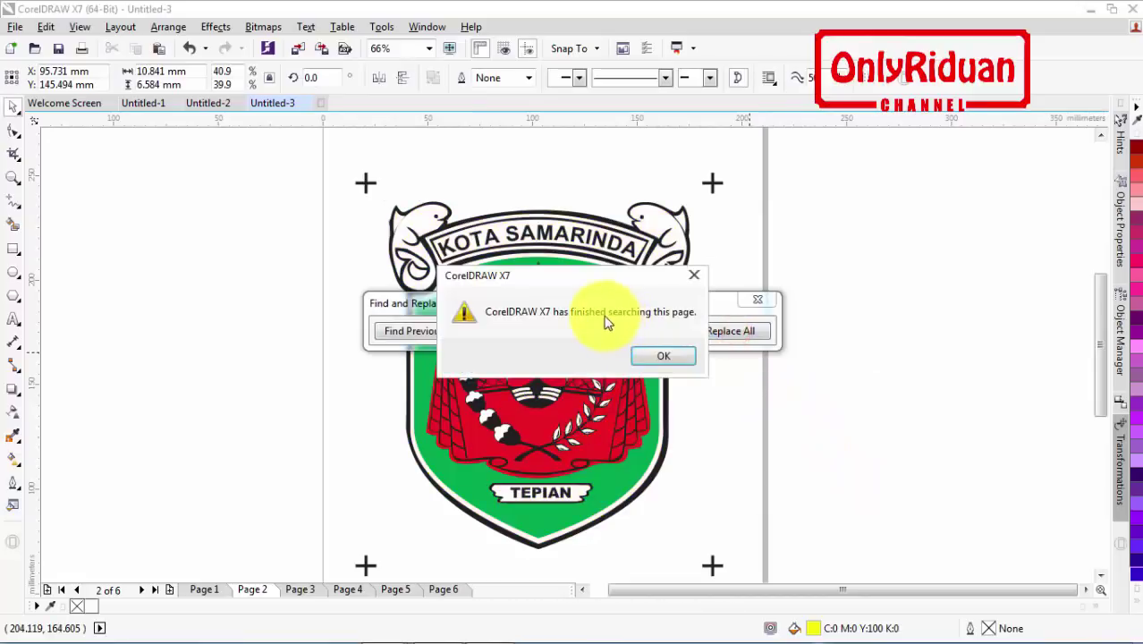
pyautogui.click(663, 356)
pyautogui.click(758, 300)
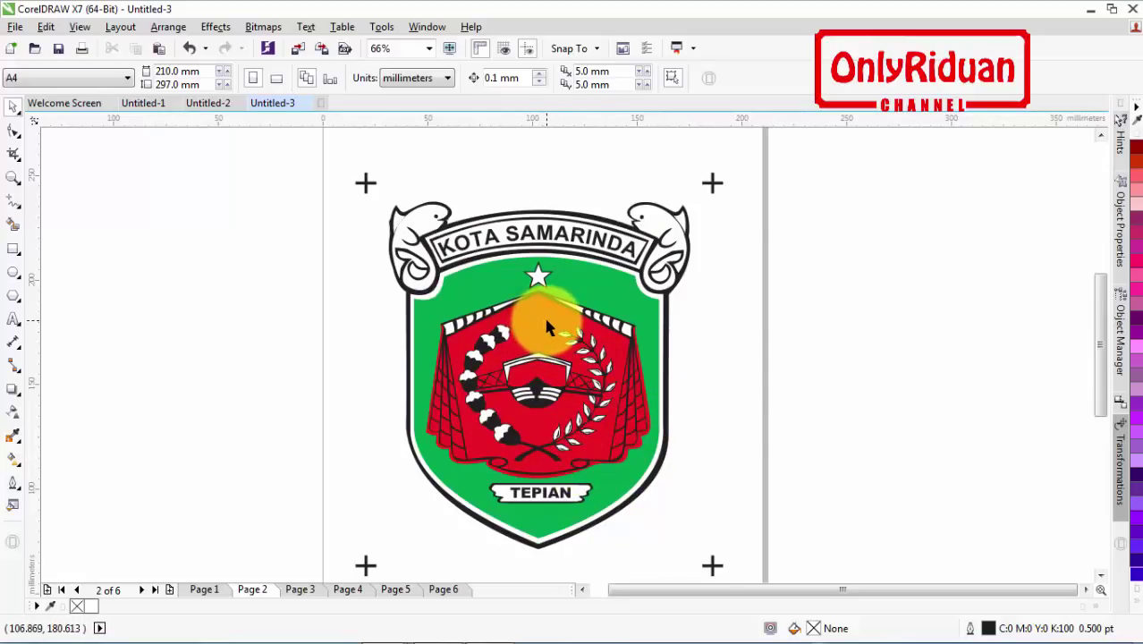
# Start another colour replacement on Page 2, sampling the red of the emblem's centre as the fill colour to find
pyautogui.click(46, 27)
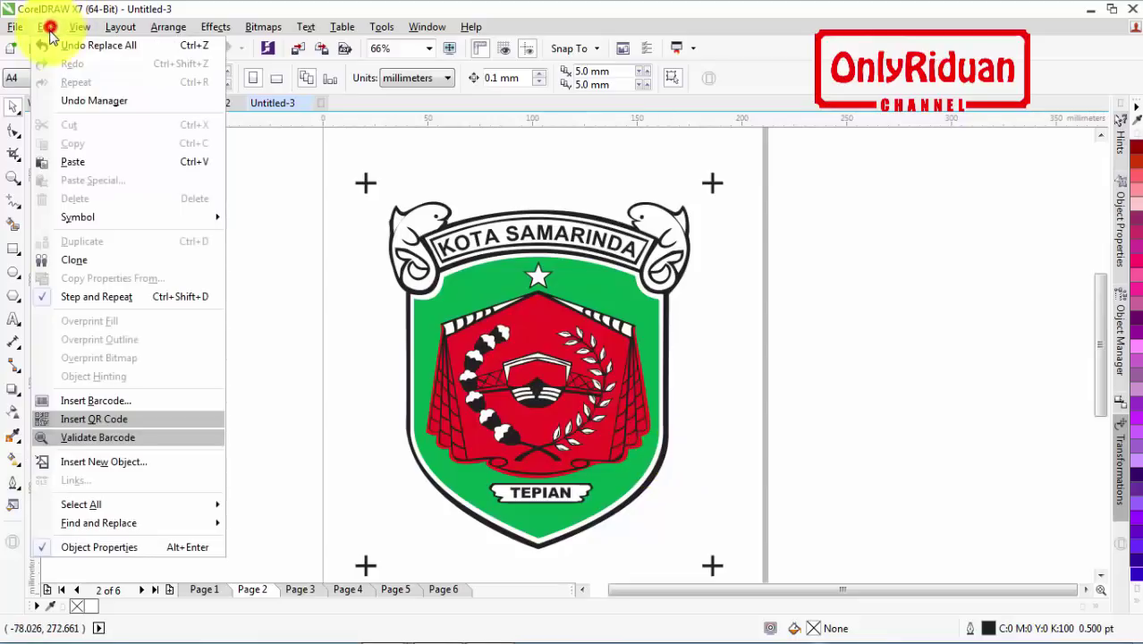
pyautogui.moveTo(113, 535)
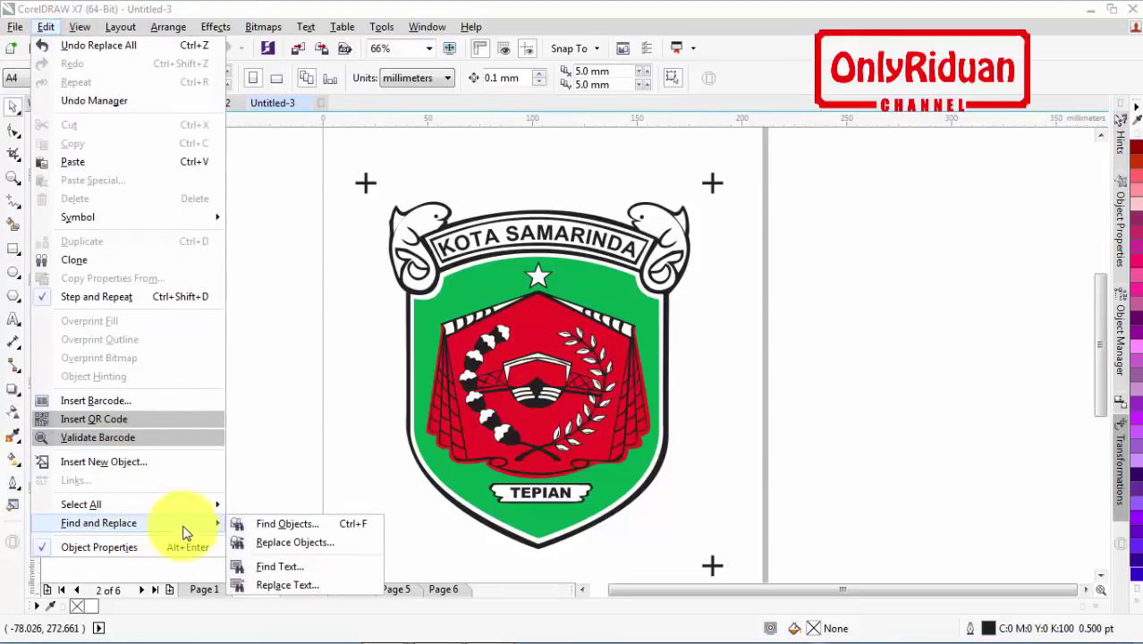
pyautogui.click(286, 545)
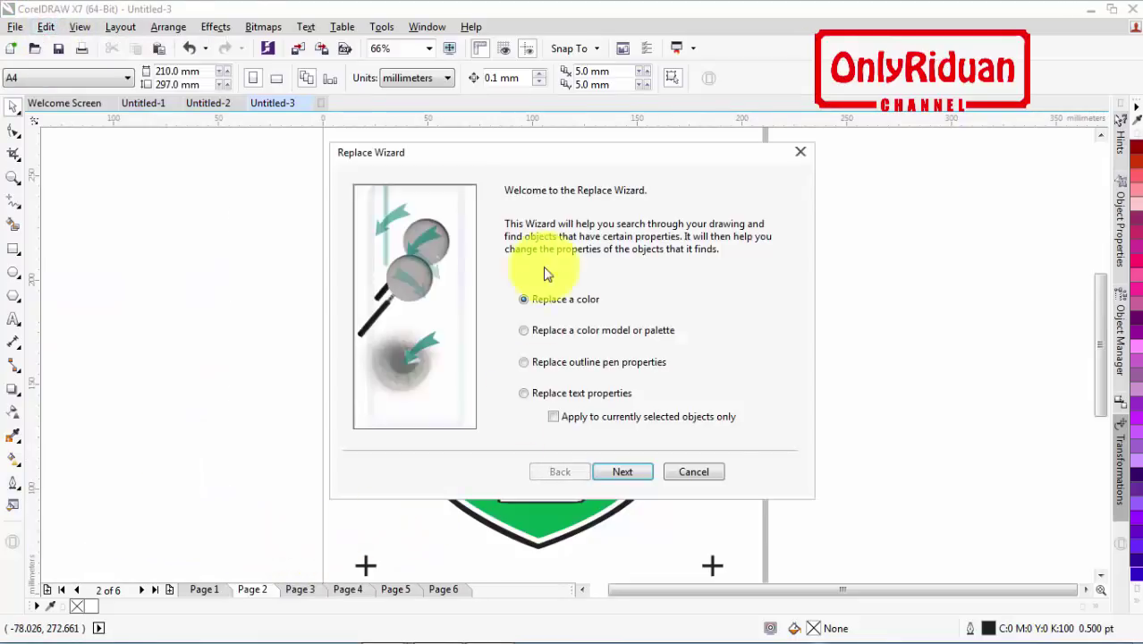
pyautogui.moveTo(526, 158); pyautogui.dragTo(739, 152)
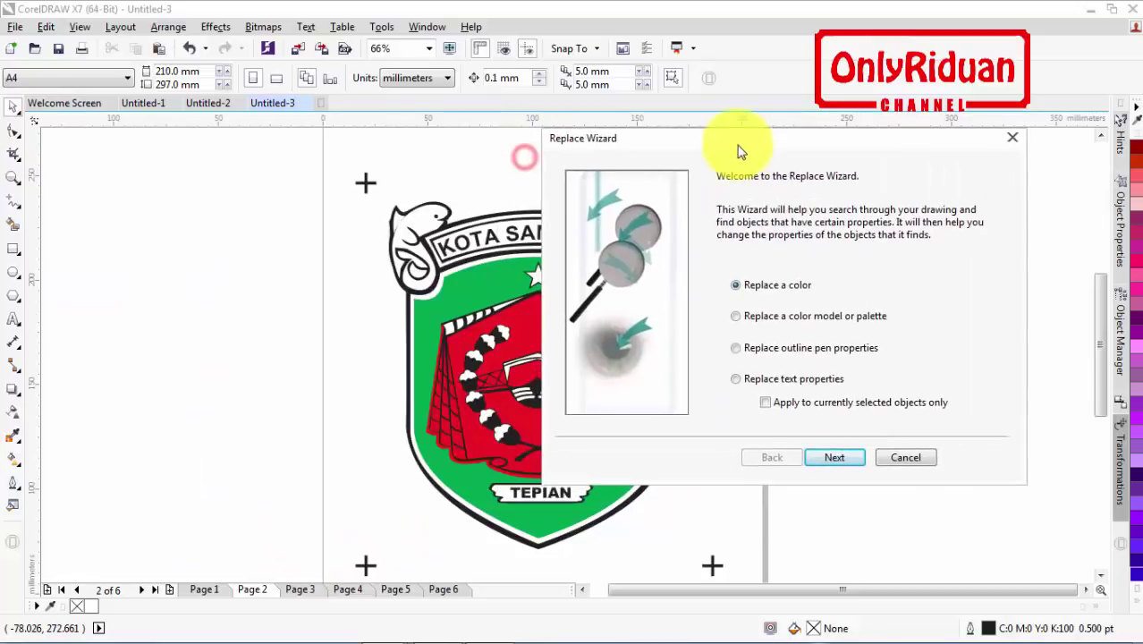
pyautogui.click(838, 457)
pyautogui.click(881, 220)
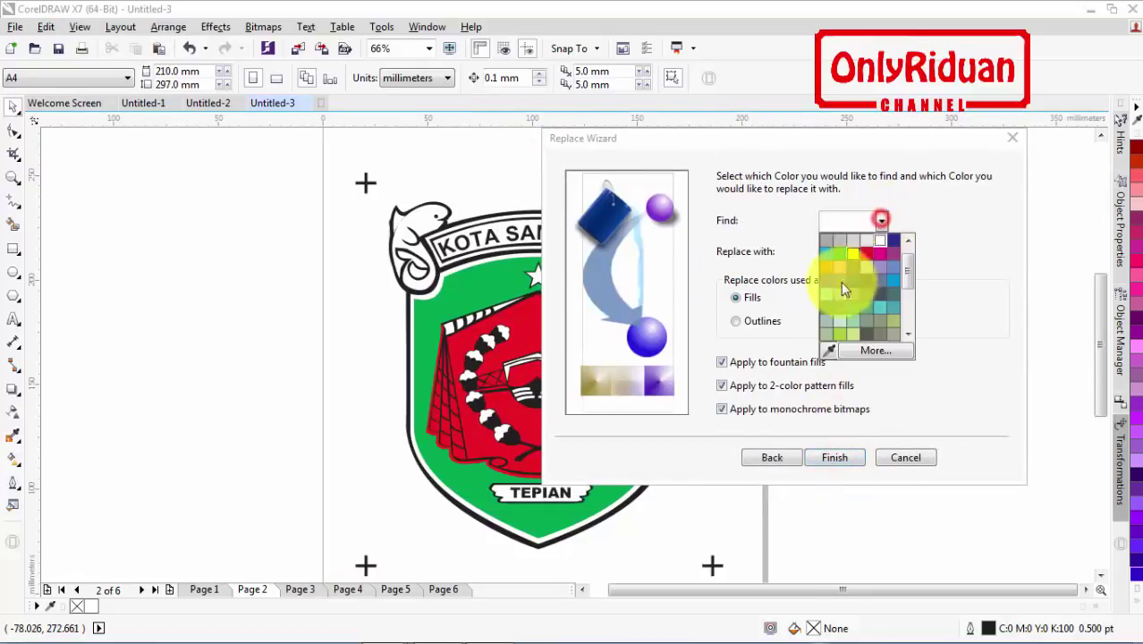
pyautogui.click(829, 349)
pyautogui.click(514, 326)
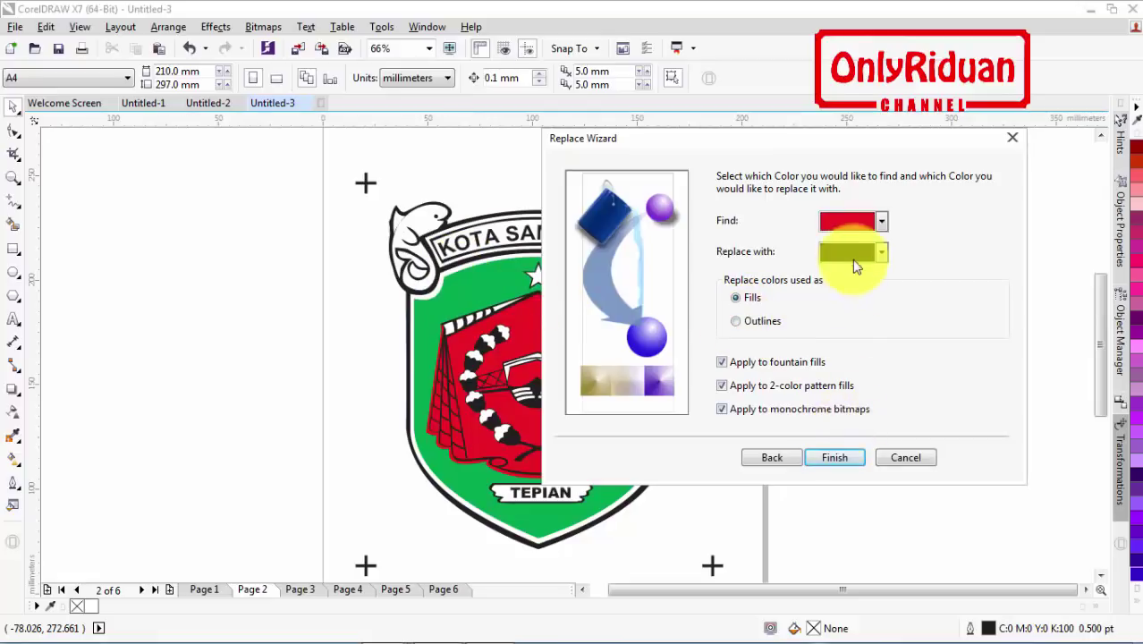
# Set white as the replacement for red and replace all red fills on Page 2
pyautogui.click(881, 252)
pyautogui.click(881, 284)
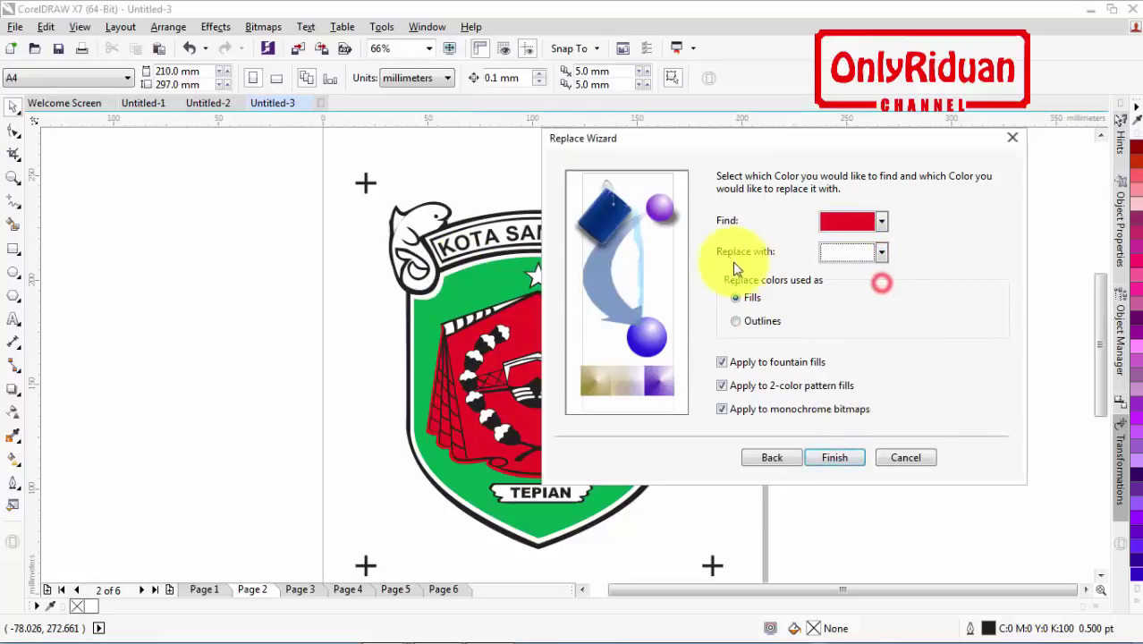
pyautogui.click(834, 459)
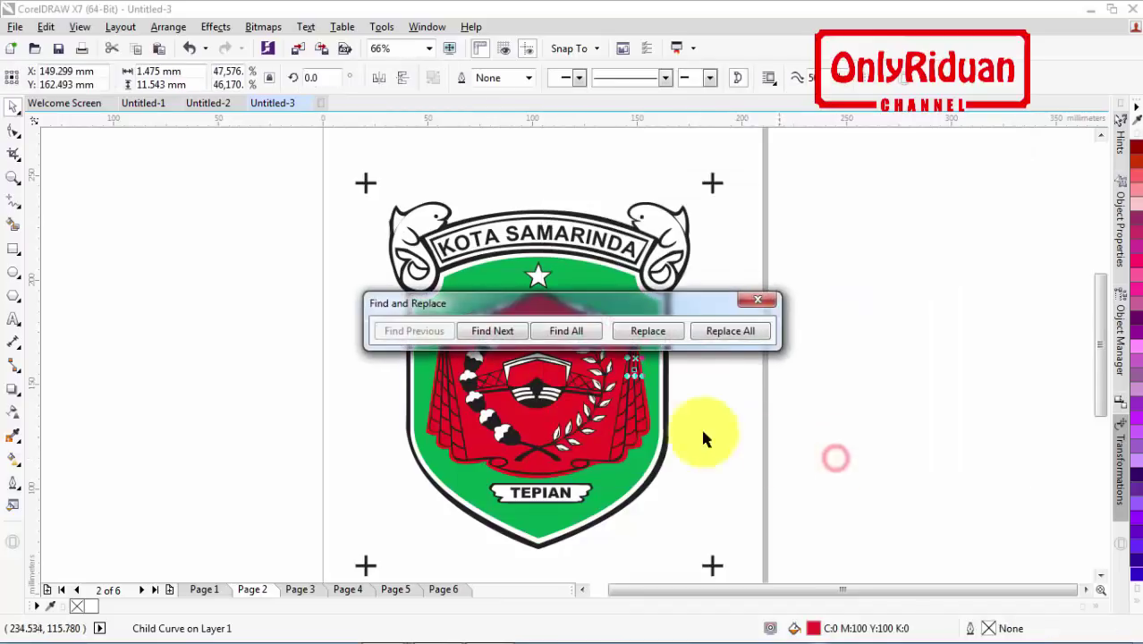
pyautogui.click(720, 338)
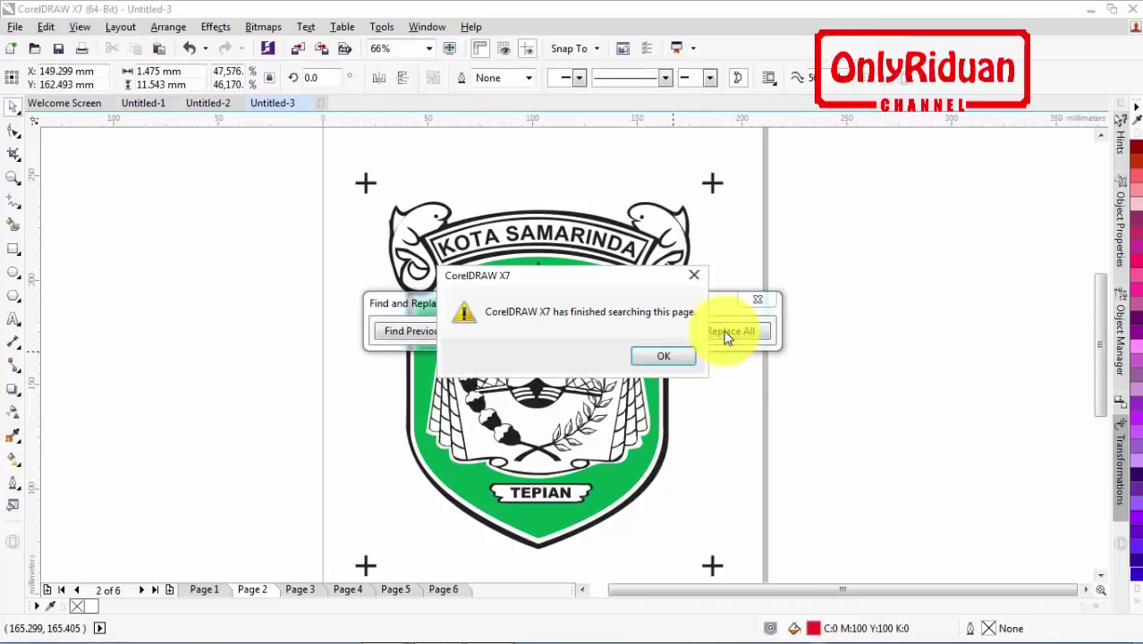
pyautogui.click(675, 353)
pyautogui.click(761, 302)
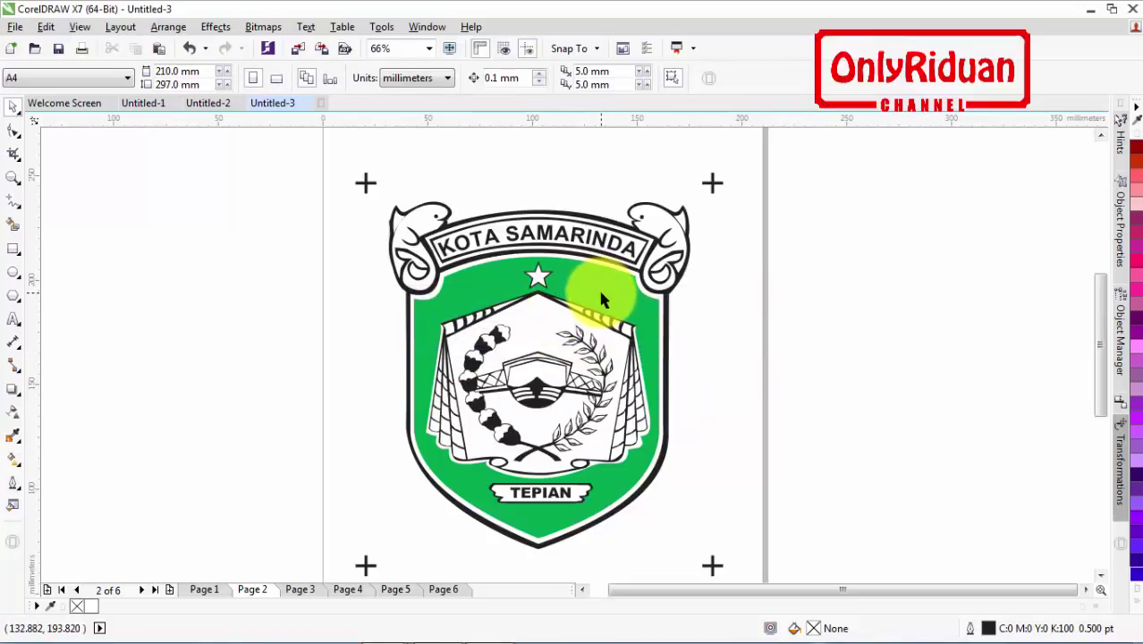
# Start a third colour replacement on Page 2, sampling the shield's green as the fill colour to find
pyautogui.click(45, 29)
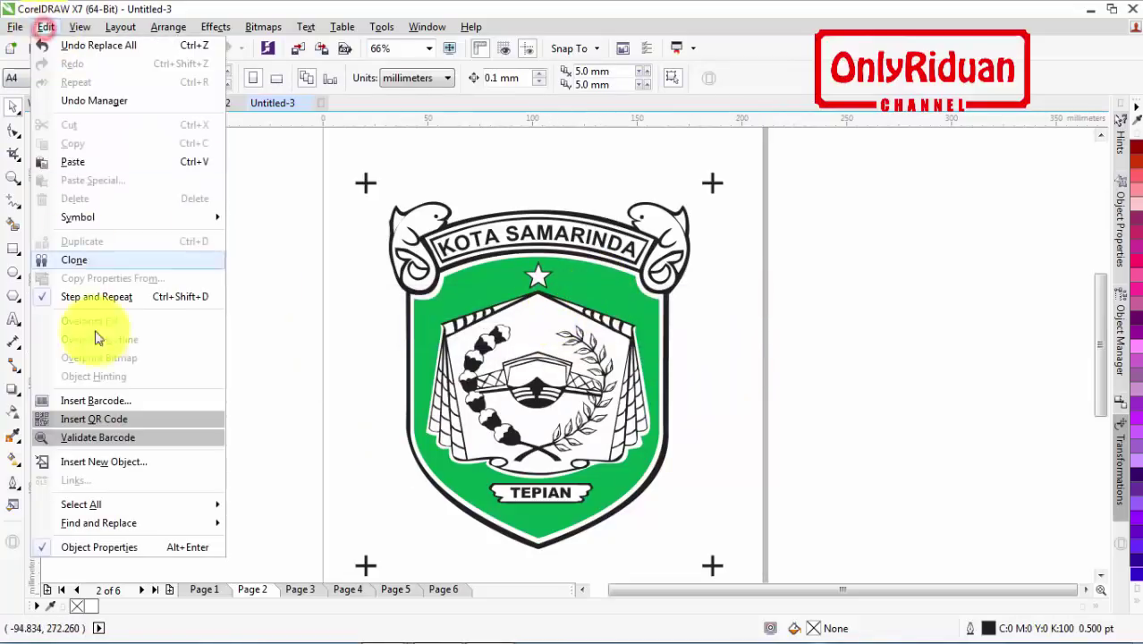
pyautogui.moveTo(96, 530)
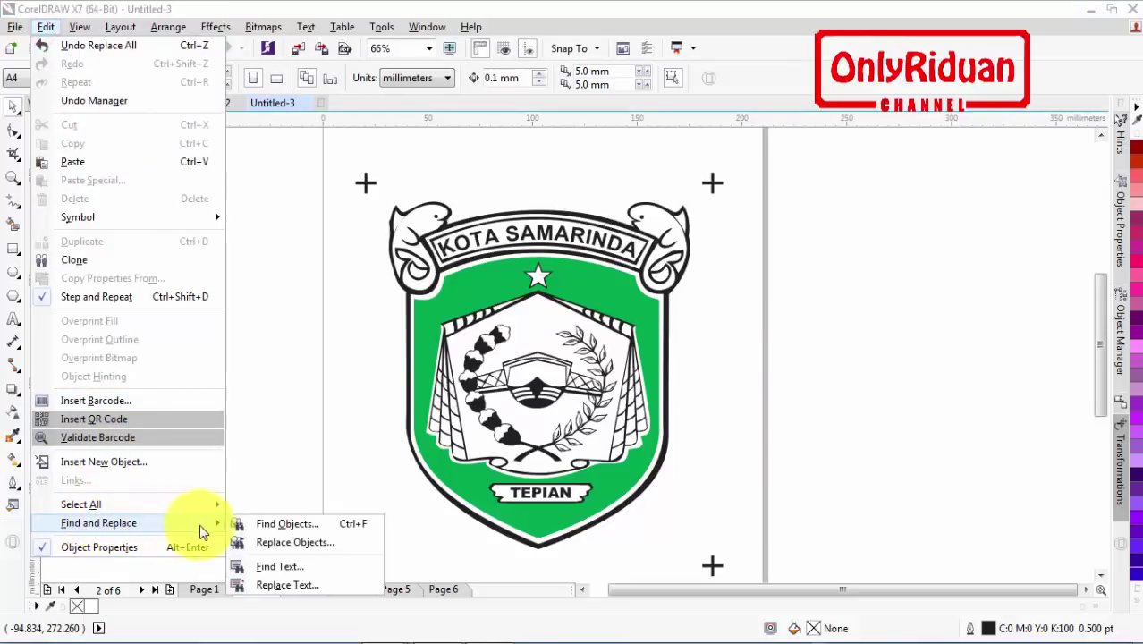
pyautogui.click(292, 542)
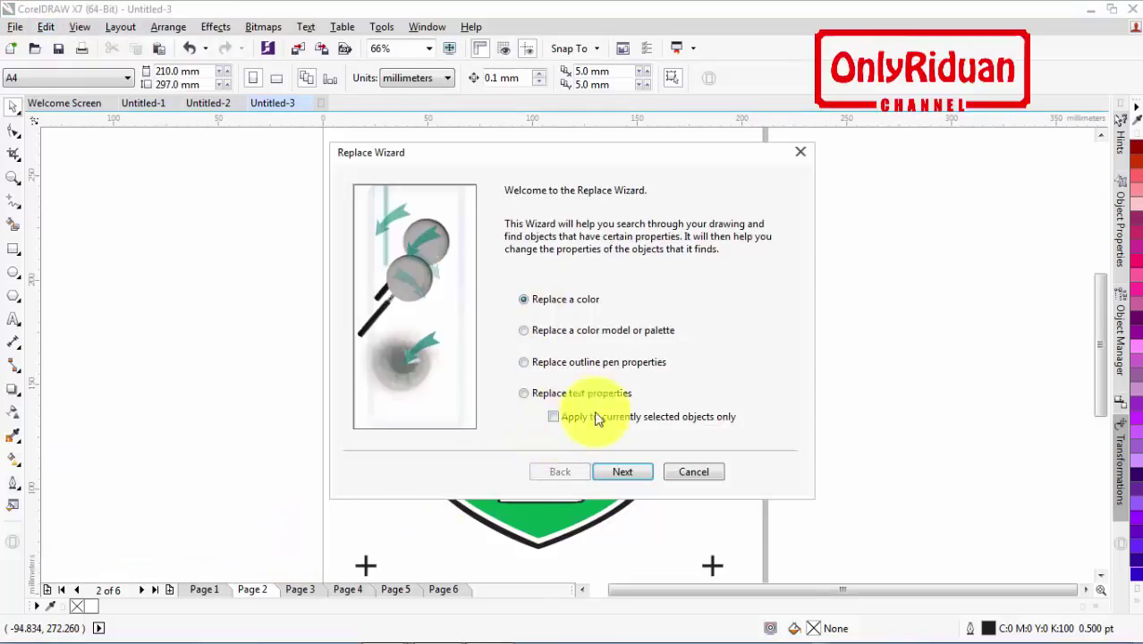
pyautogui.click(619, 474)
pyautogui.click(669, 236)
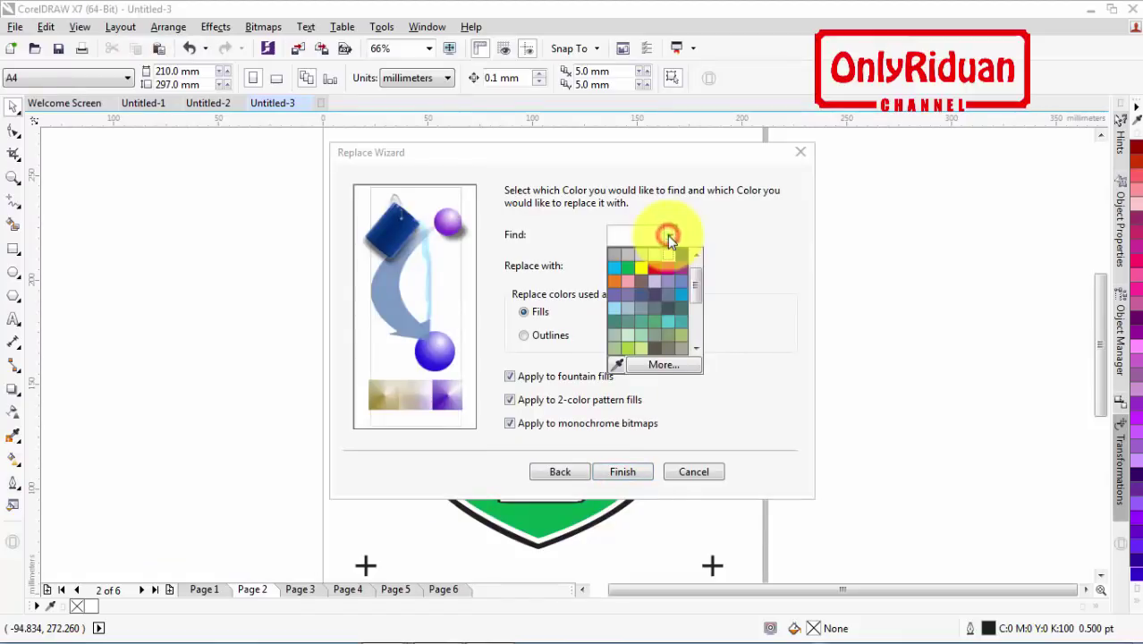
pyautogui.click(617, 364)
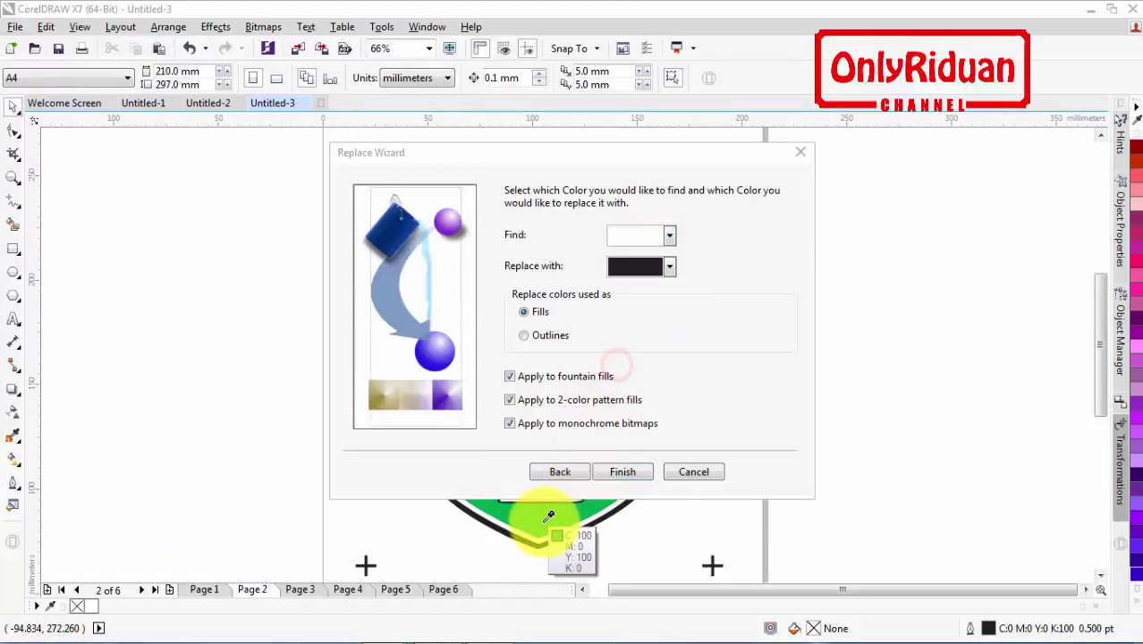
pyautogui.click(586, 523)
pyautogui.moveTo(458, 158); pyautogui.dragTo(709, 155)
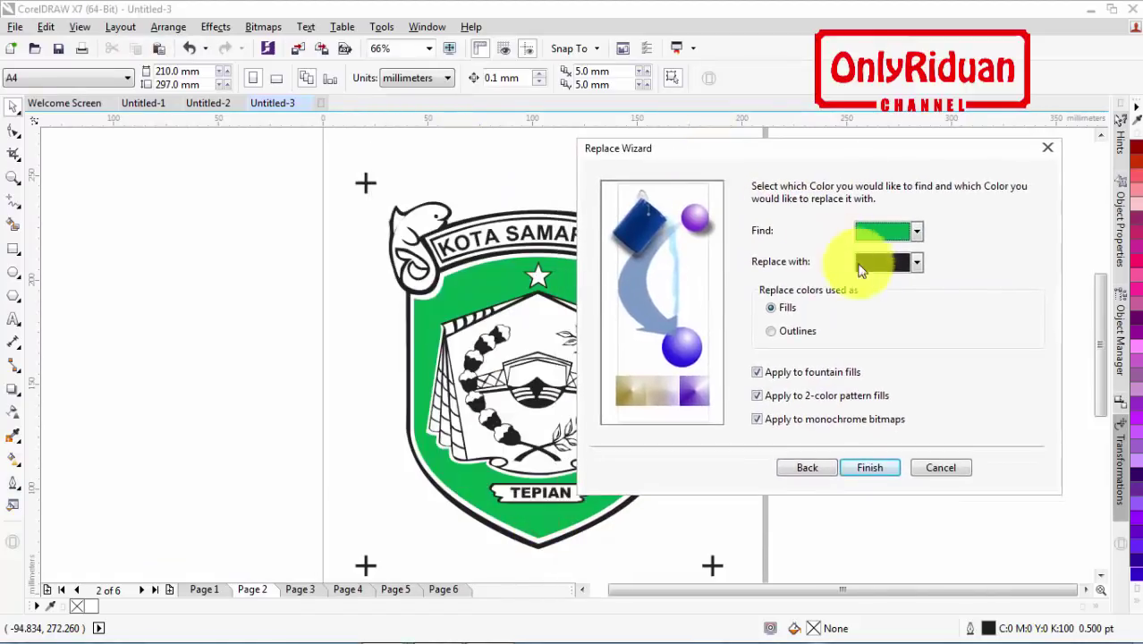
# Set white as the replacement for green and replace all green fills on Page 2
pyautogui.click(916, 261)
pyautogui.click(919, 300)
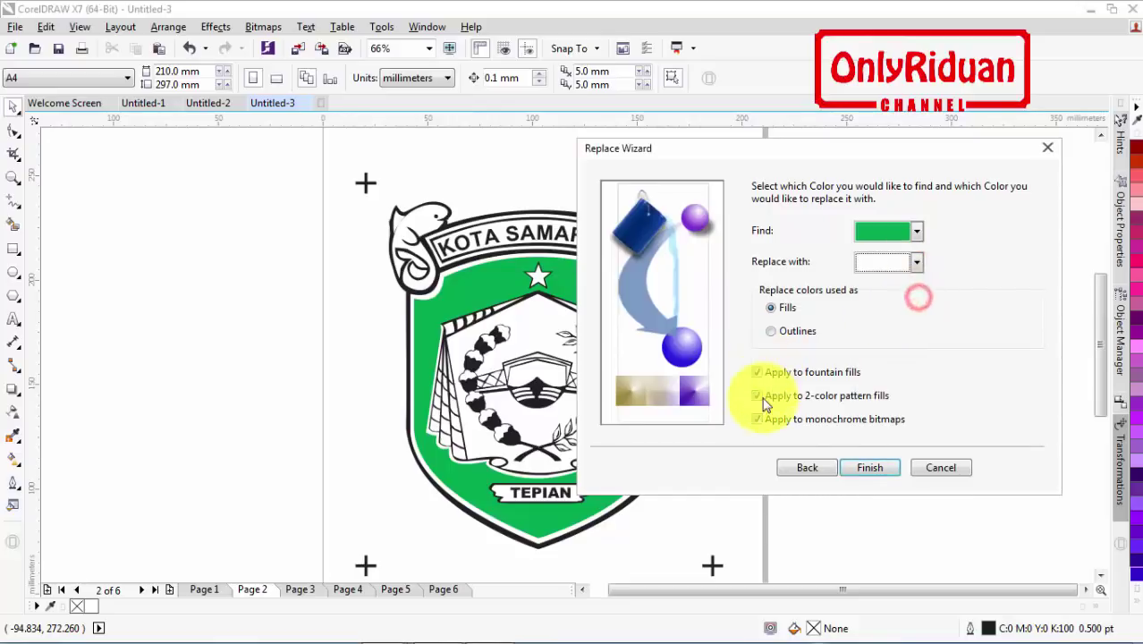
pyautogui.click(871, 470)
pyautogui.click(871, 469)
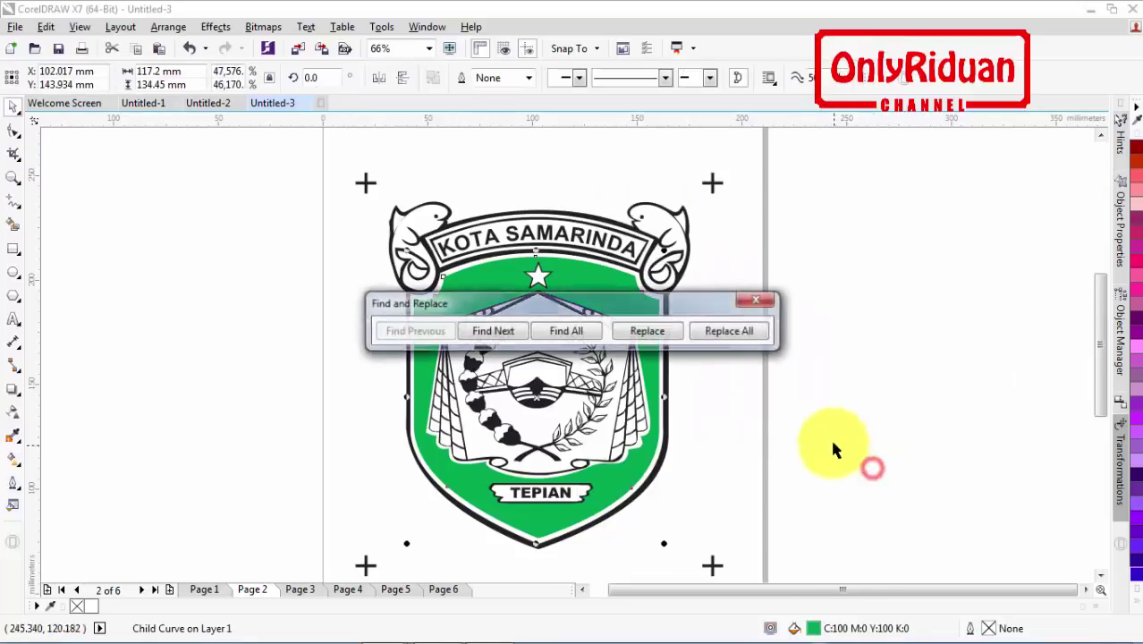
pyautogui.click(738, 335)
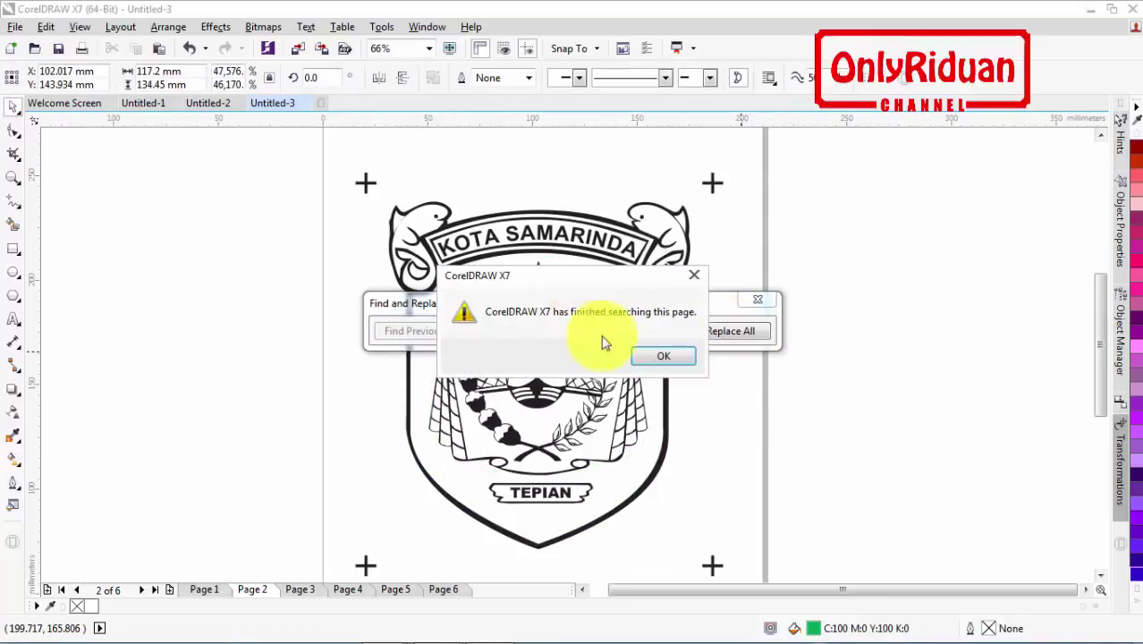
# Close the finished green replacement and rename Page 2 as HITAM
pyautogui.click(657, 356)
pyautogui.click(760, 303)
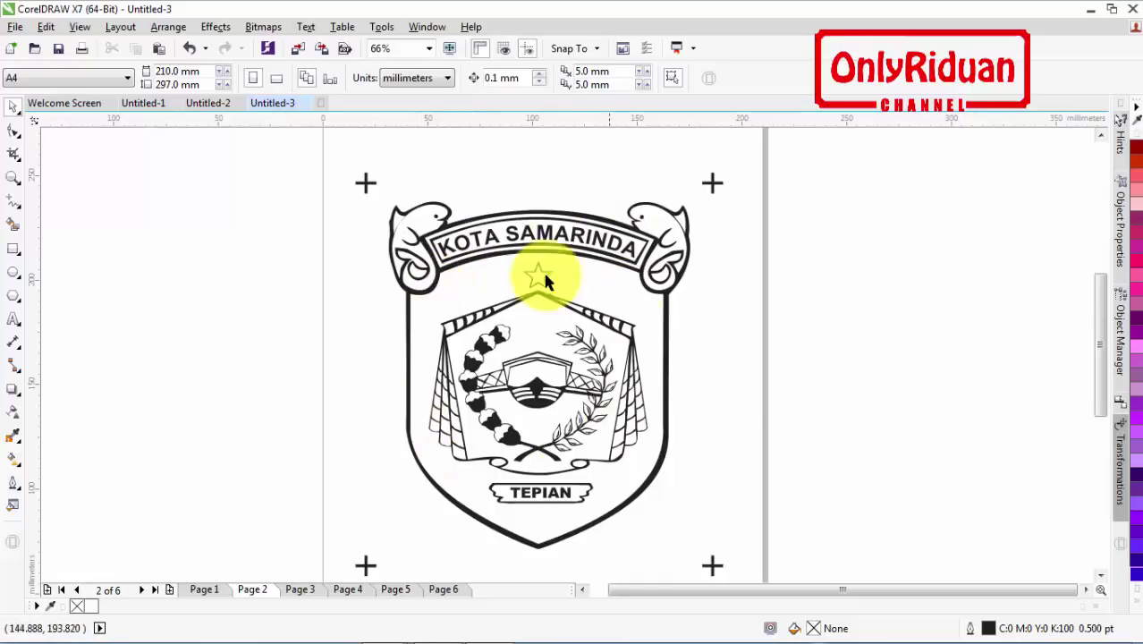
pyautogui.rightClick(255, 591)
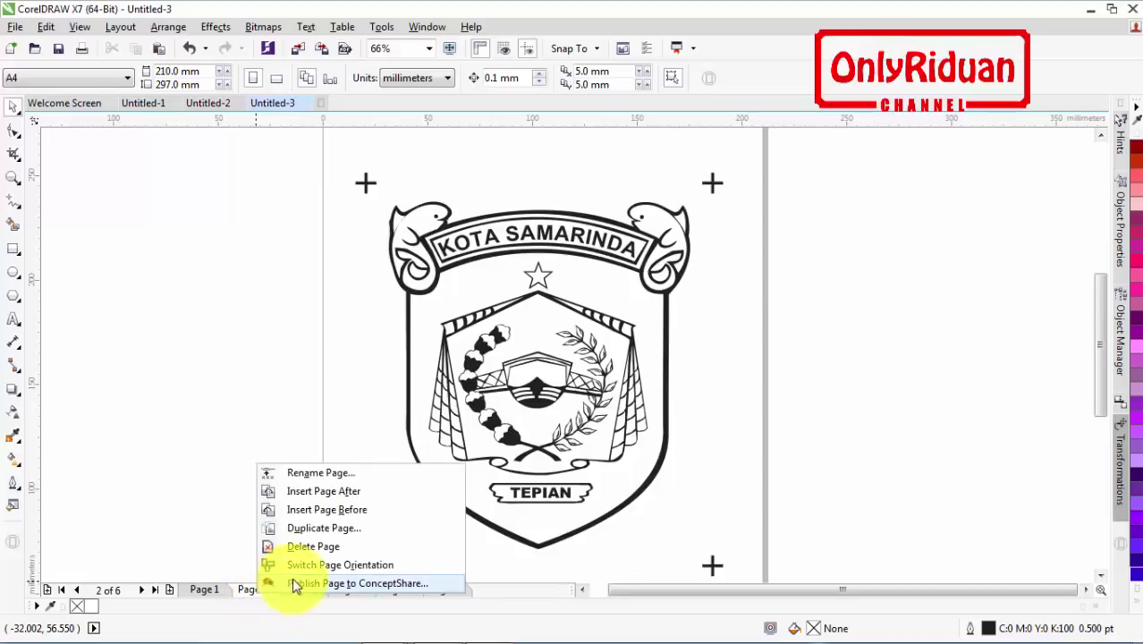
pyautogui.click(308, 472)
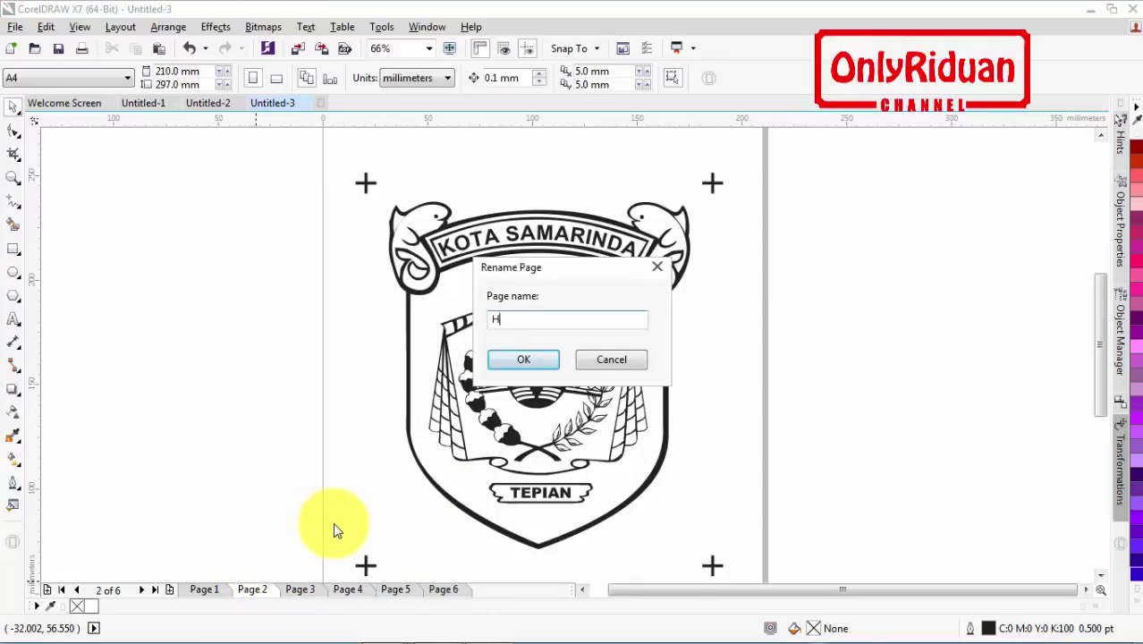
pyautogui.press('Return')
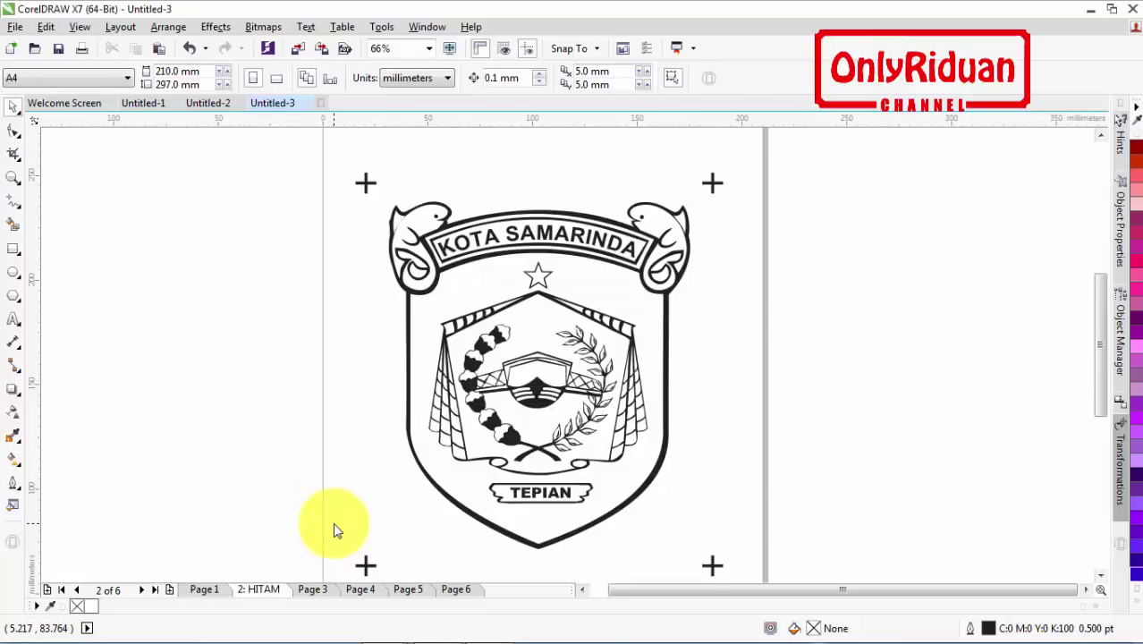
# Start a colour replacement on Page 3, sampling the black of the emblem's banner outline as the fill colour to find
pyautogui.click(311, 590)
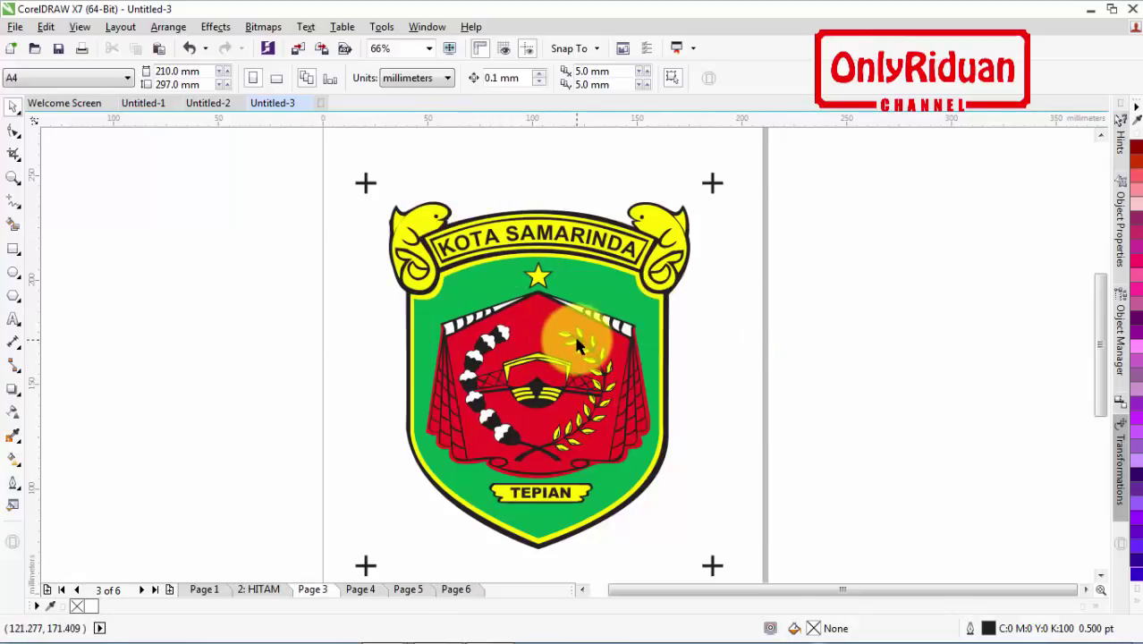
pyautogui.click(45, 27)
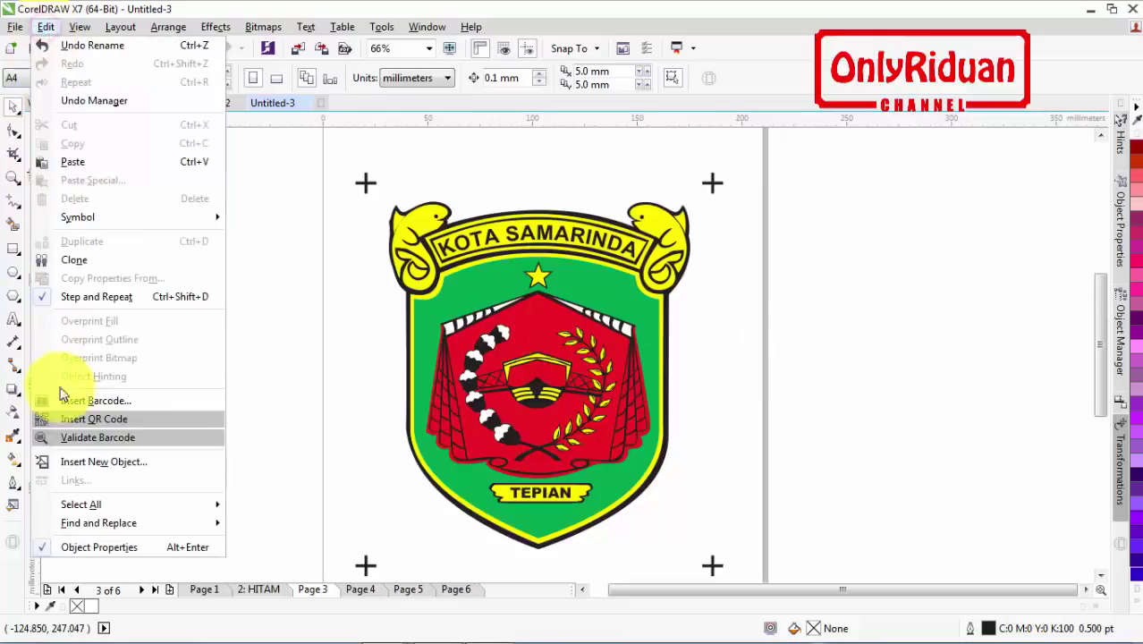
pyautogui.moveTo(107, 523)
pyautogui.click(280, 543)
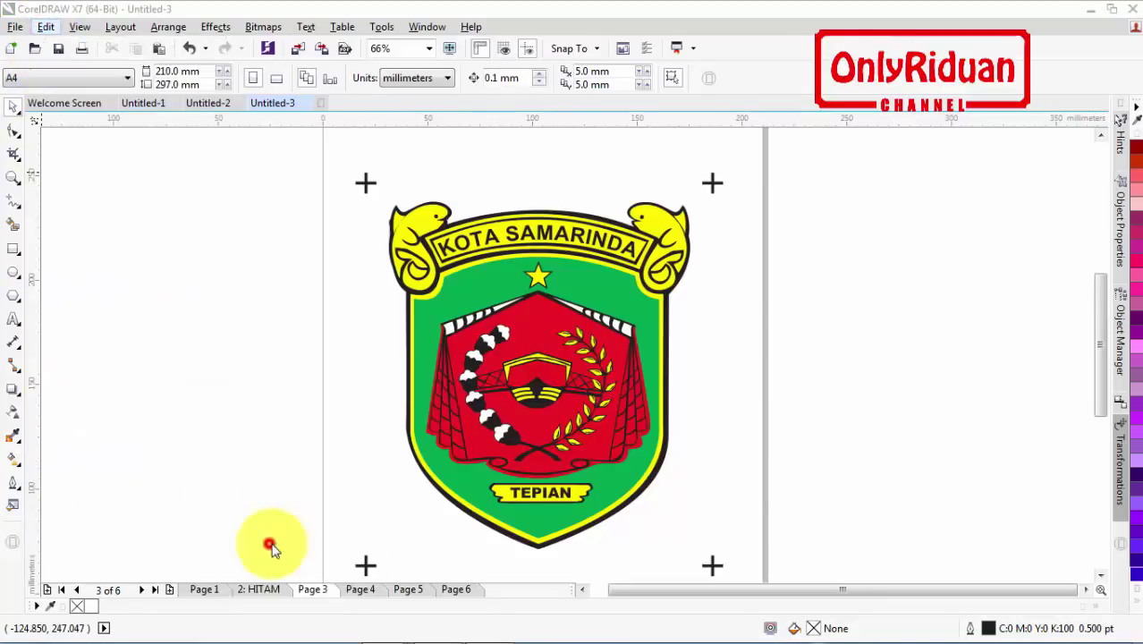
pyautogui.moveTo(505, 154); pyautogui.dragTo(711, 145)
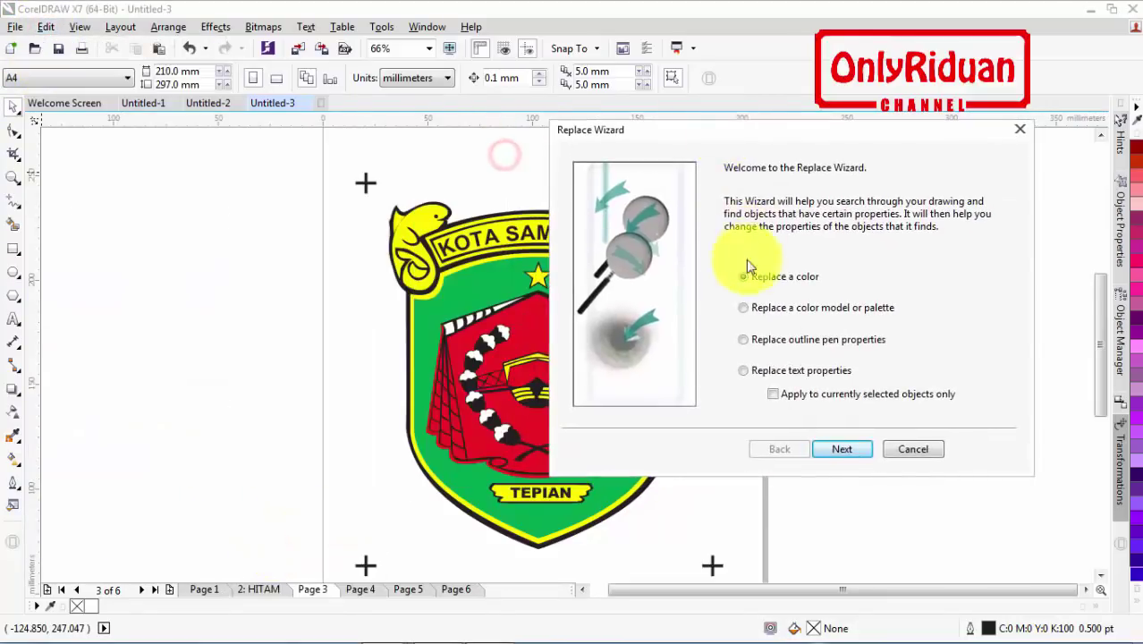
pyautogui.click(748, 279)
pyautogui.click(841, 449)
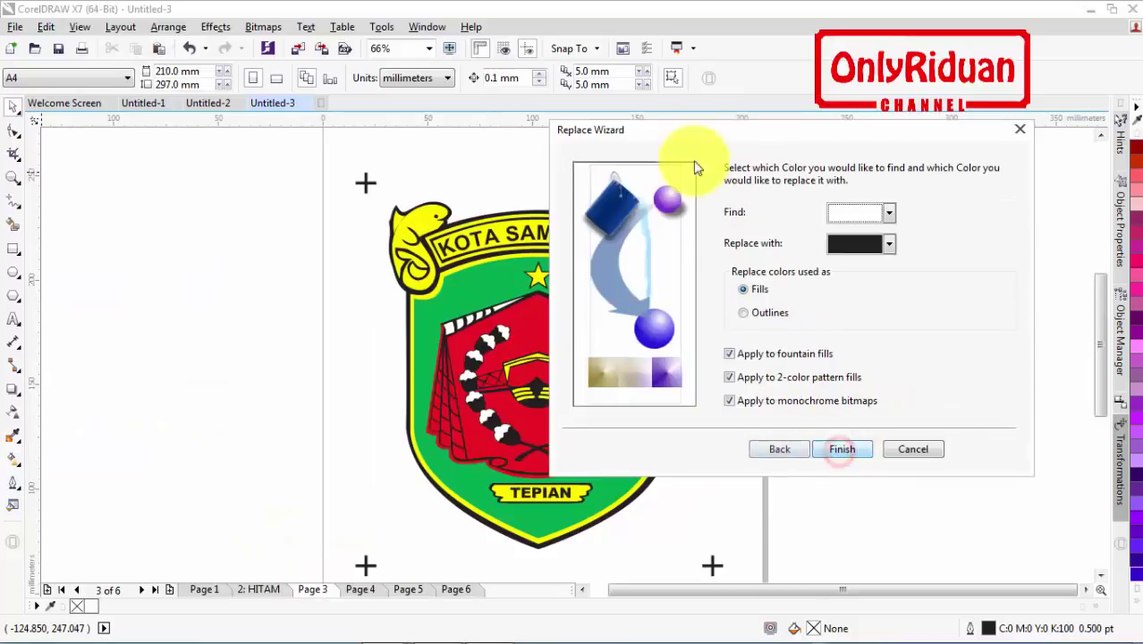
pyautogui.moveTo(698, 139); pyautogui.dragTo(720, 136)
pyautogui.click(909, 210)
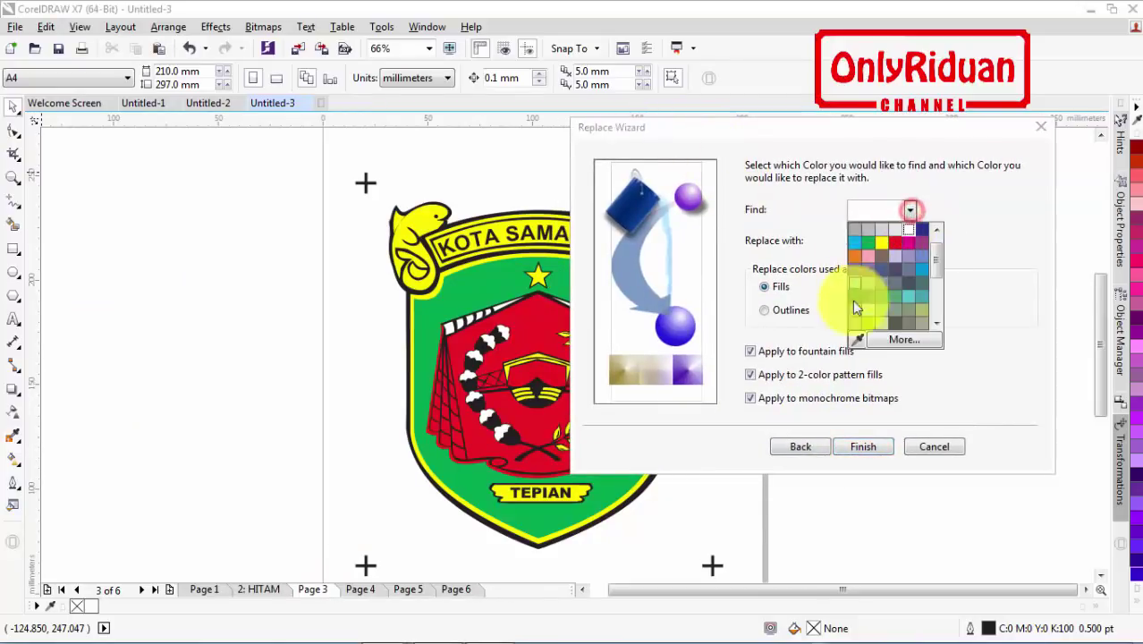
pyautogui.click(859, 343)
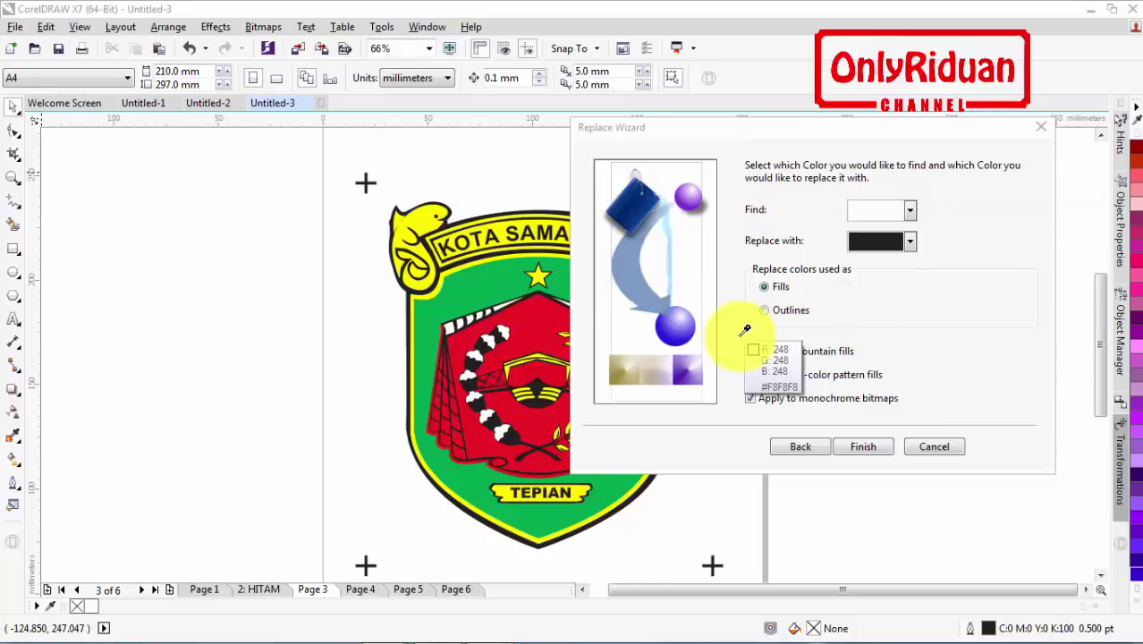
pyautogui.click(472, 261)
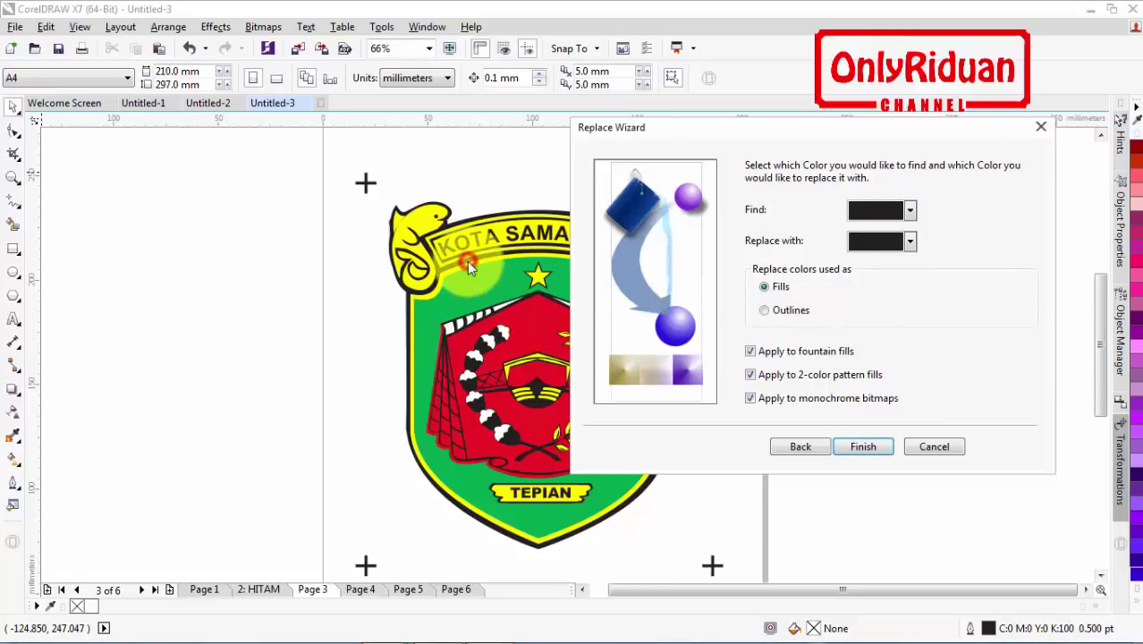
# Set white as the replacement for black and replace all black fills on Page 3
pyautogui.click(909, 241)
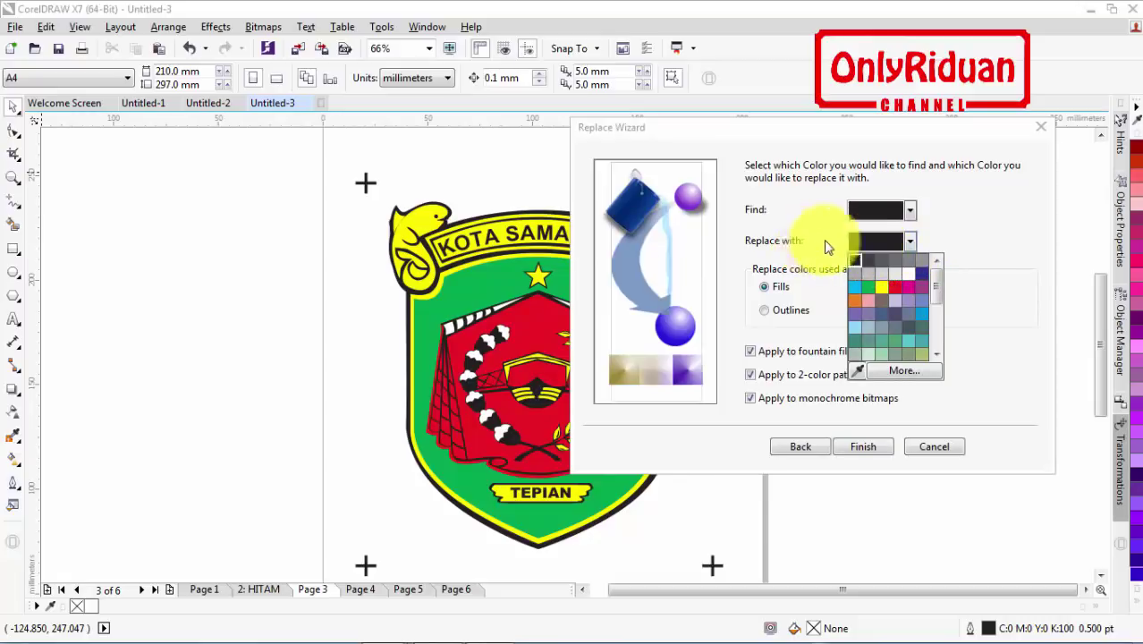
pyautogui.click(906, 275)
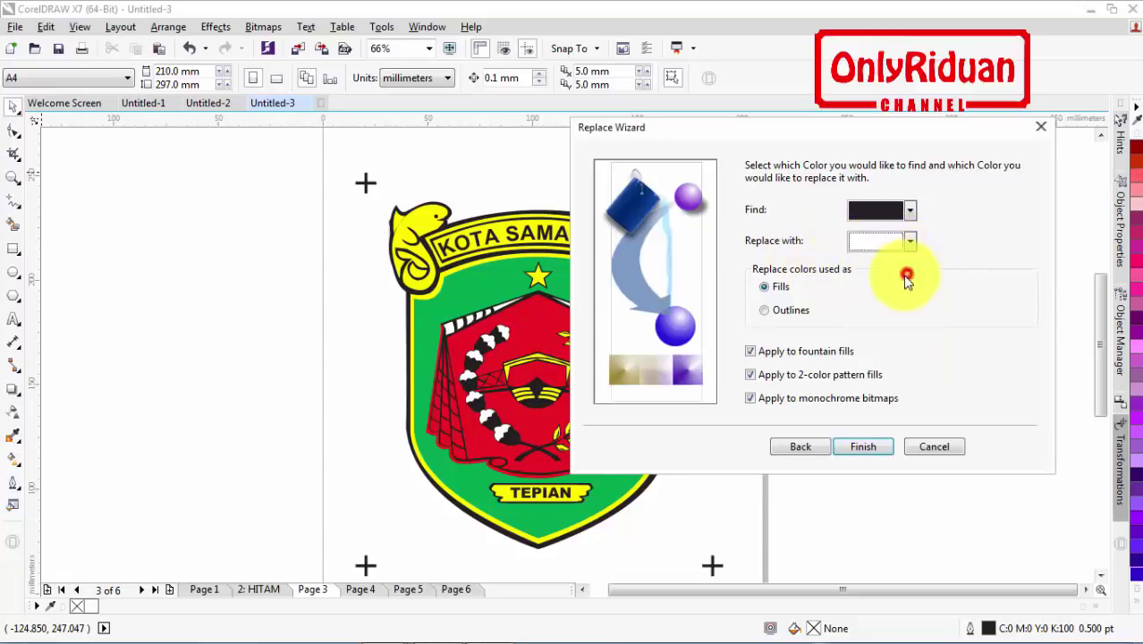
pyautogui.click(863, 447)
pyautogui.click(741, 333)
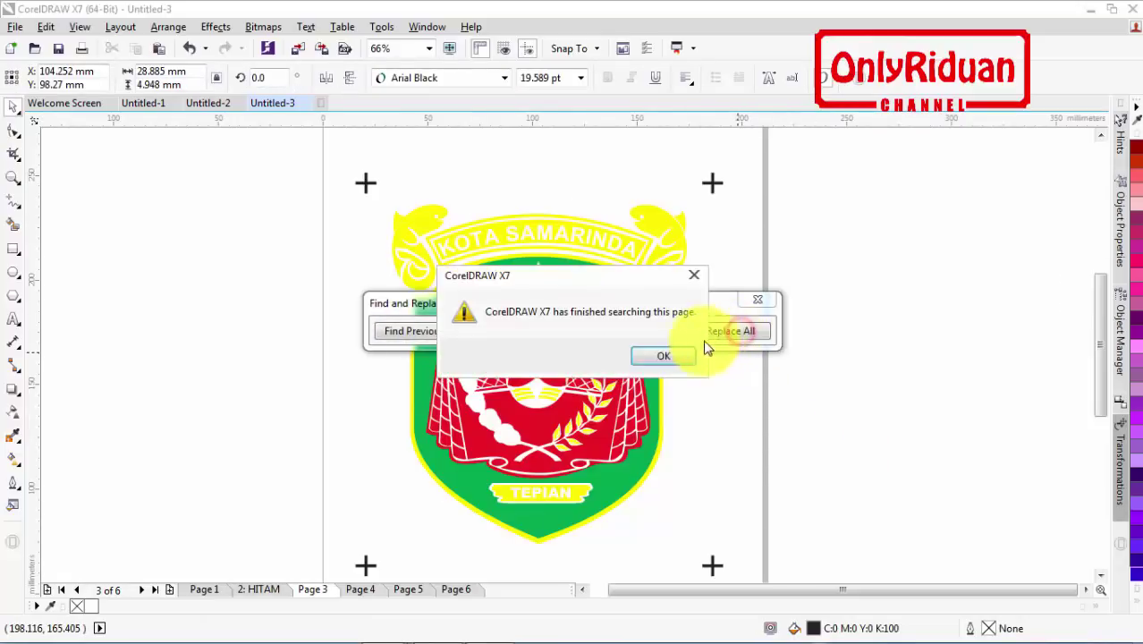
pyautogui.click(660, 357)
pyautogui.click(759, 300)
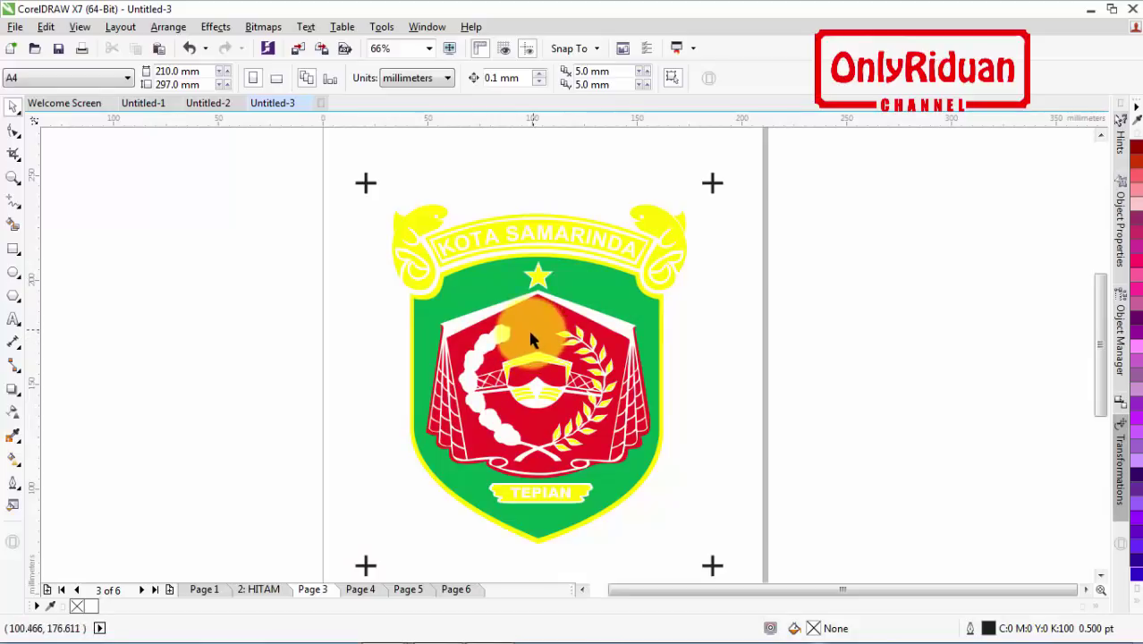
# Start another colour replacement on Page 3, sampling the red of the emblem's centre as the fill colour to find
pyautogui.click(46, 27)
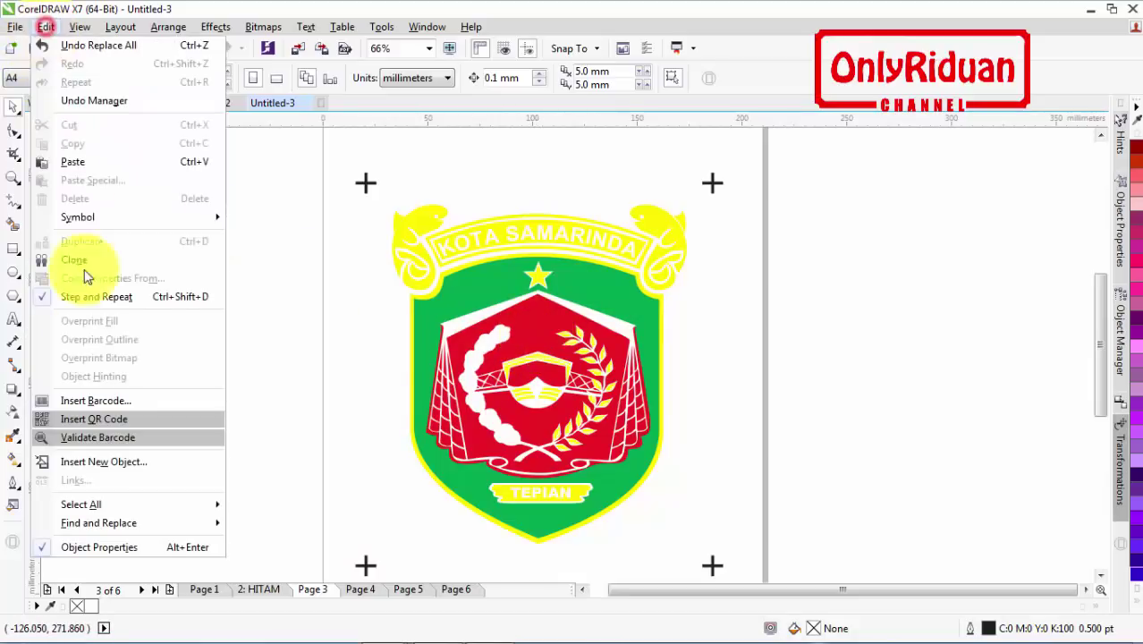
pyautogui.moveTo(116, 527)
pyautogui.click(285, 542)
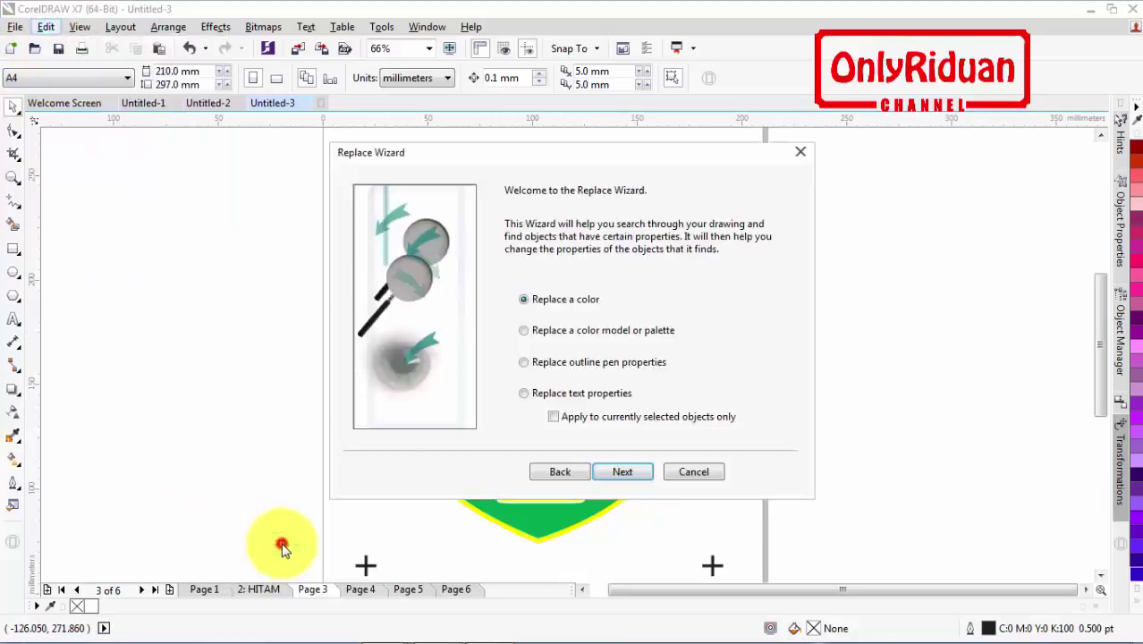
pyautogui.click(623, 474)
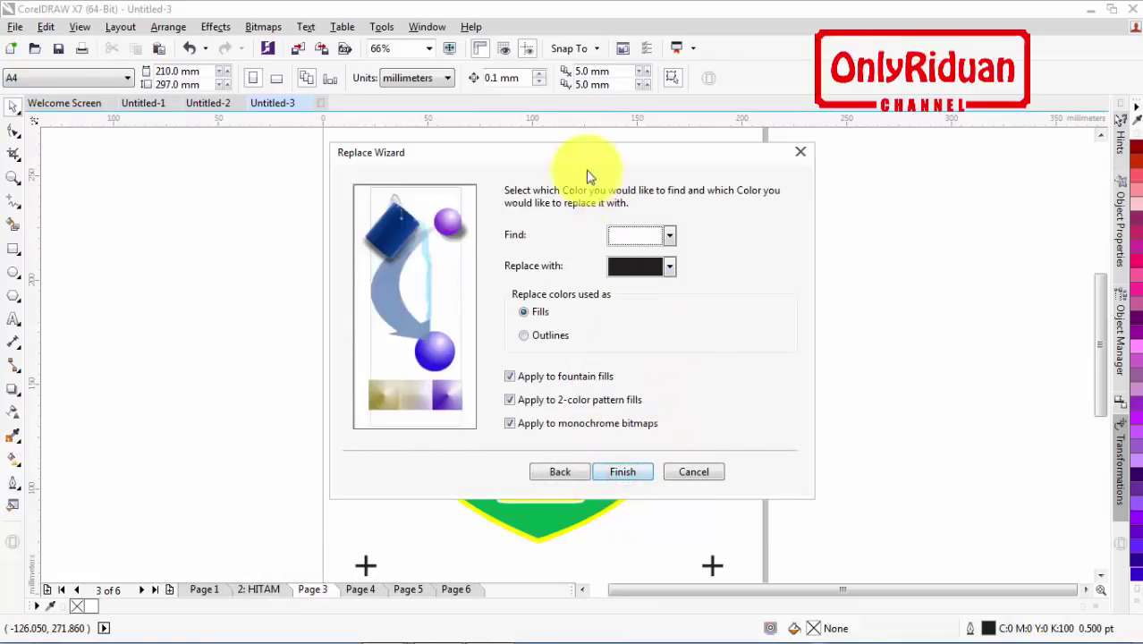
pyautogui.moveTo(586, 154); pyautogui.dragTo(835, 146)
pyautogui.click(906, 239)
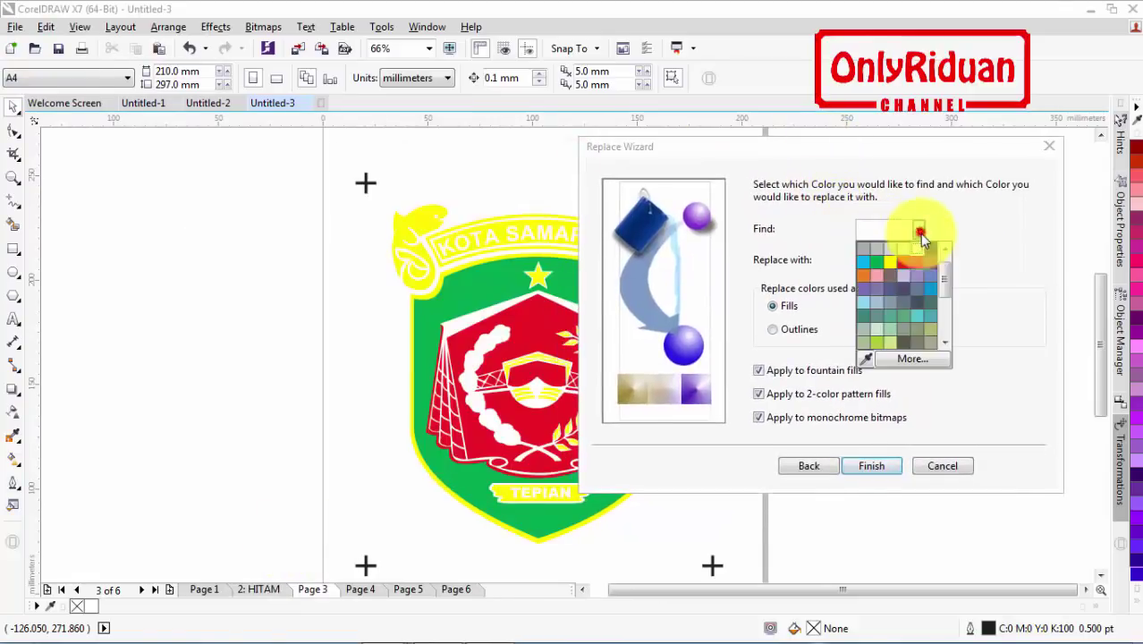
pyautogui.click(870, 356)
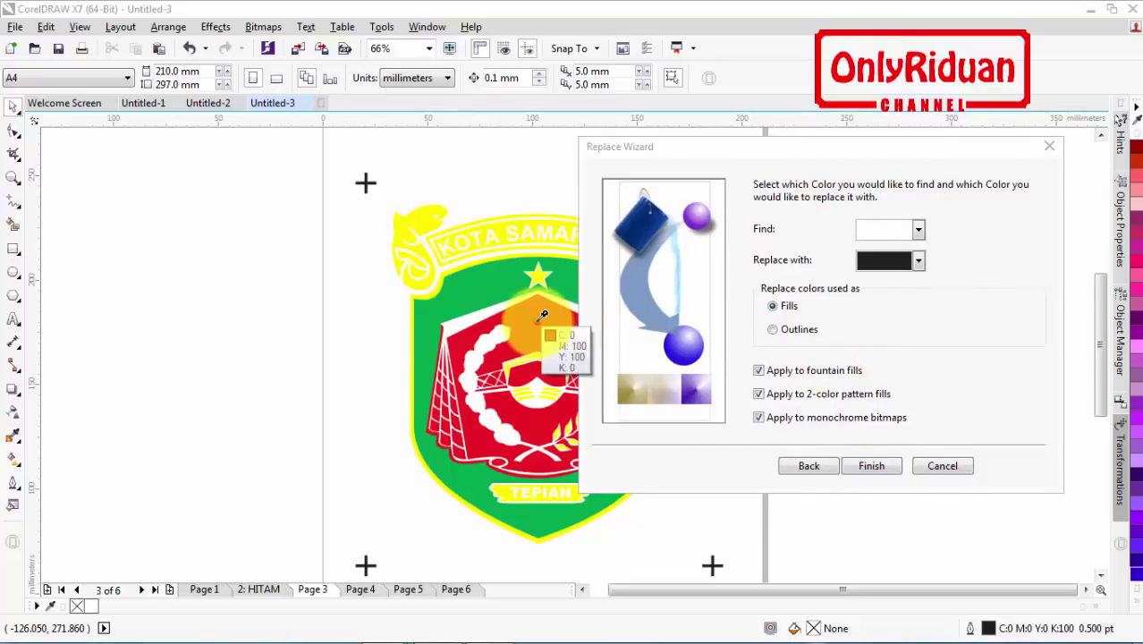
pyautogui.click(542, 318)
# Set white as the replacement for red and replace all red fills on Page 3
pyautogui.click(919, 260)
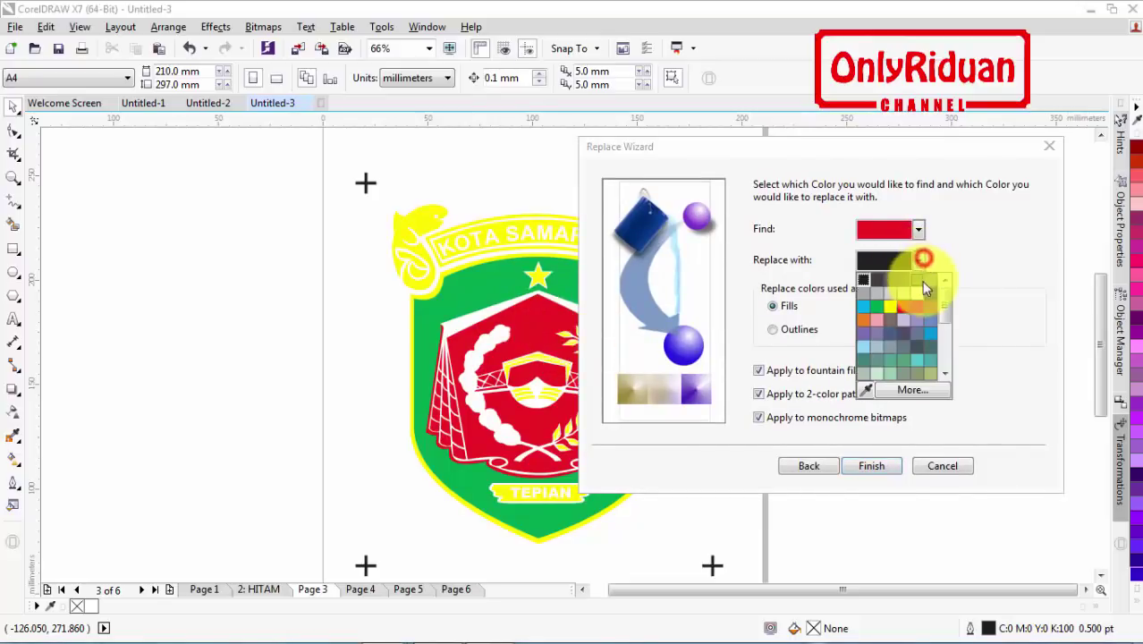
pyautogui.click(921, 288)
pyautogui.click(872, 467)
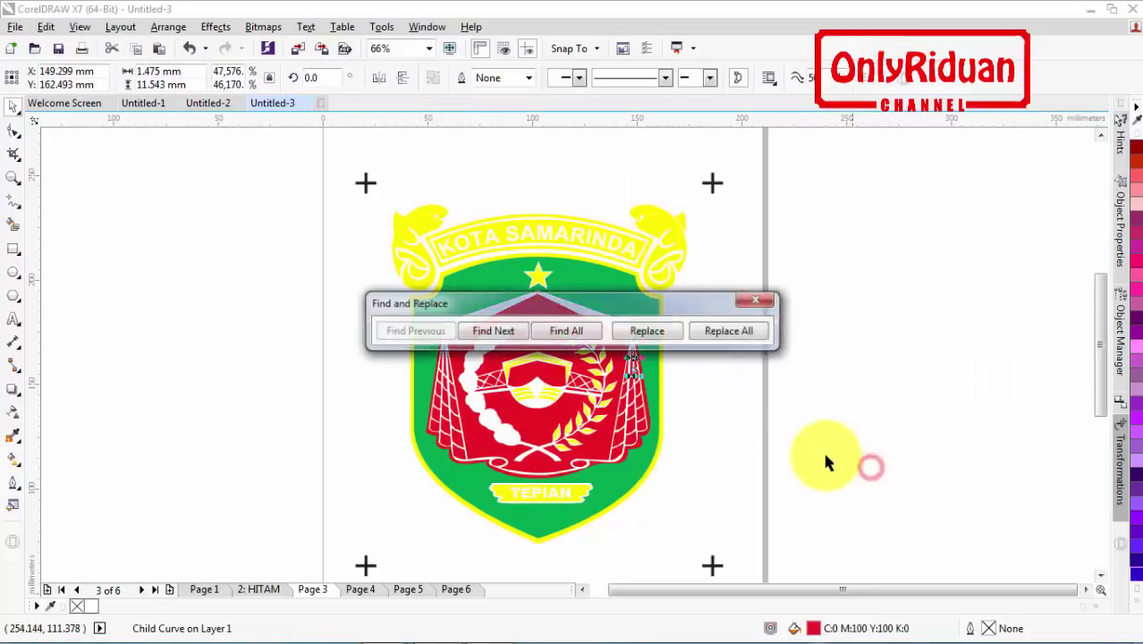
pyautogui.click(736, 333)
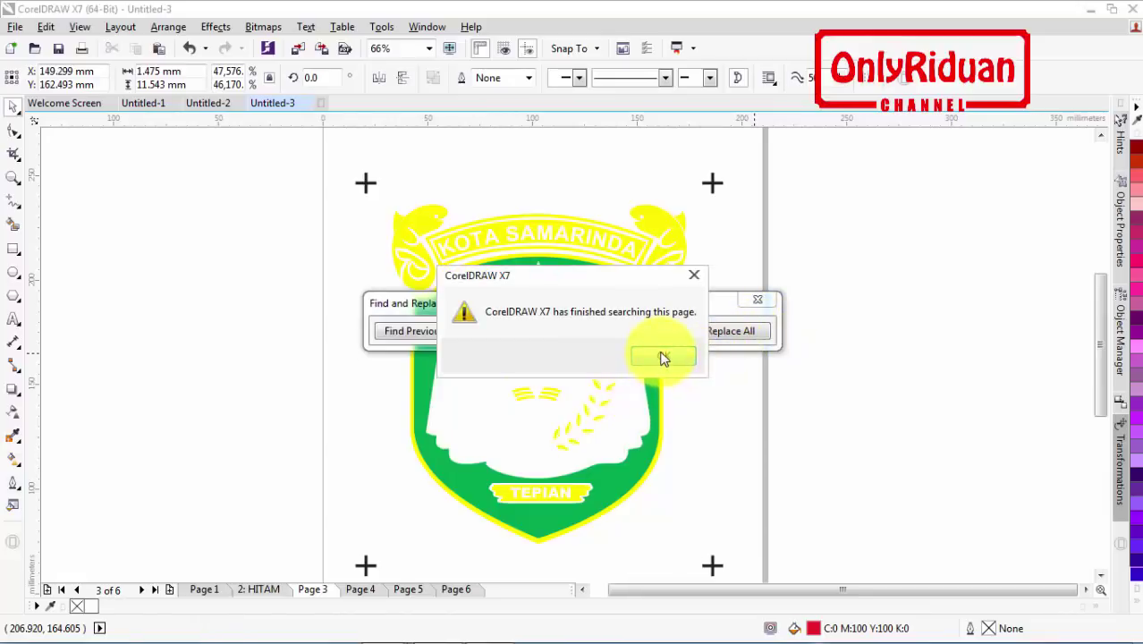
pyautogui.click(663, 358)
pyautogui.click(758, 299)
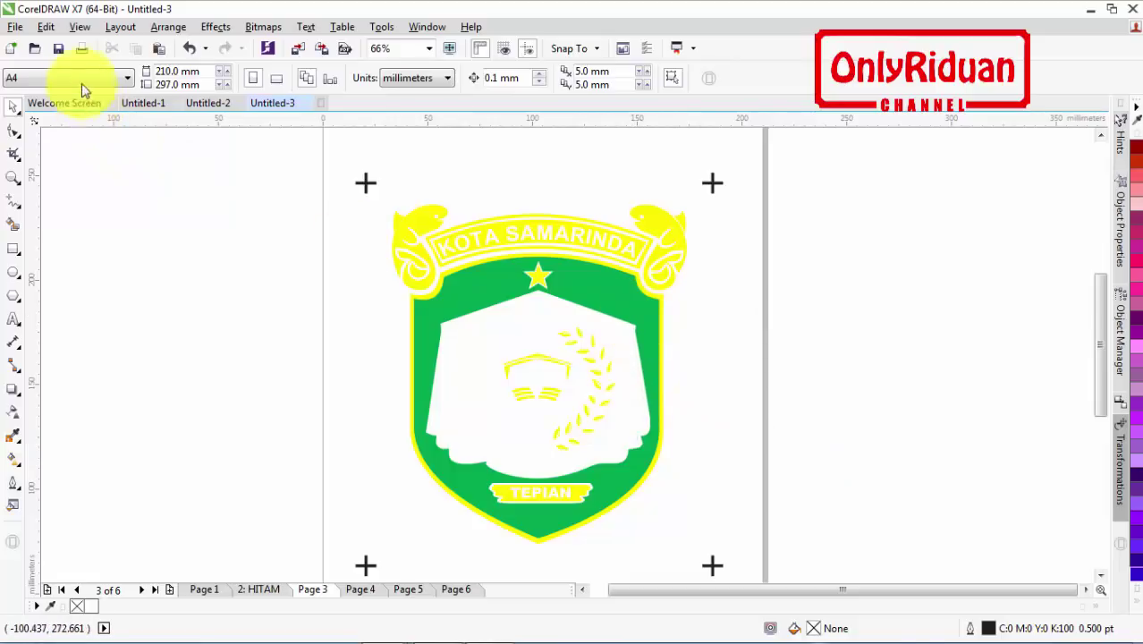
# Start a third colour replacement on Page 3, sampling the shield's green as the fill colour to find
pyautogui.click(45, 27)
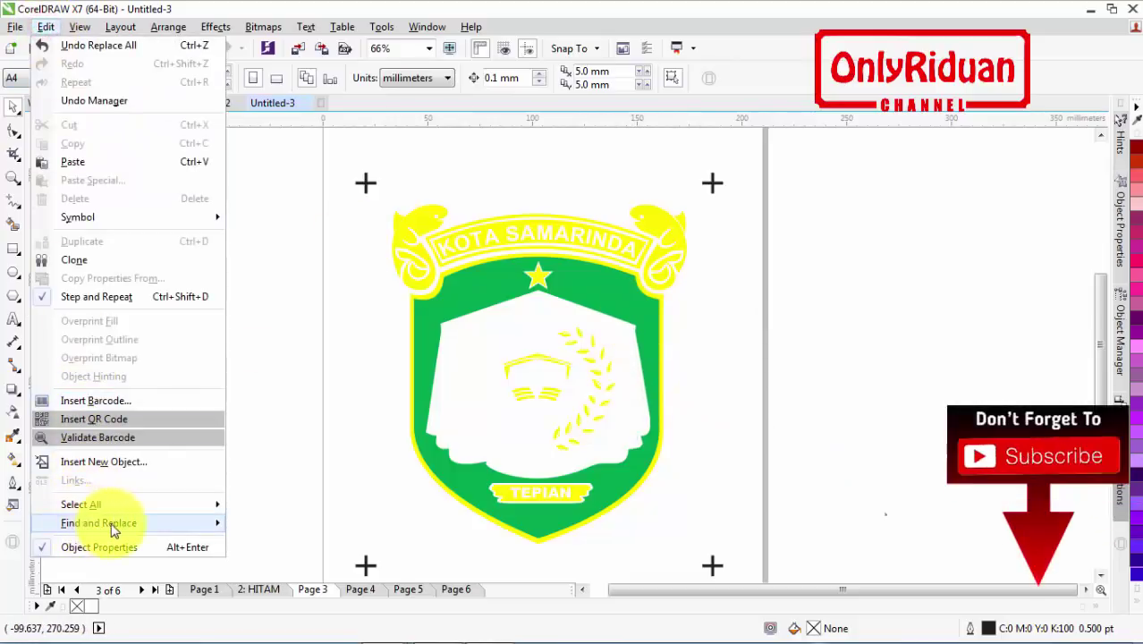
pyautogui.moveTo(114, 530)
pyautogui.click(268, 541)
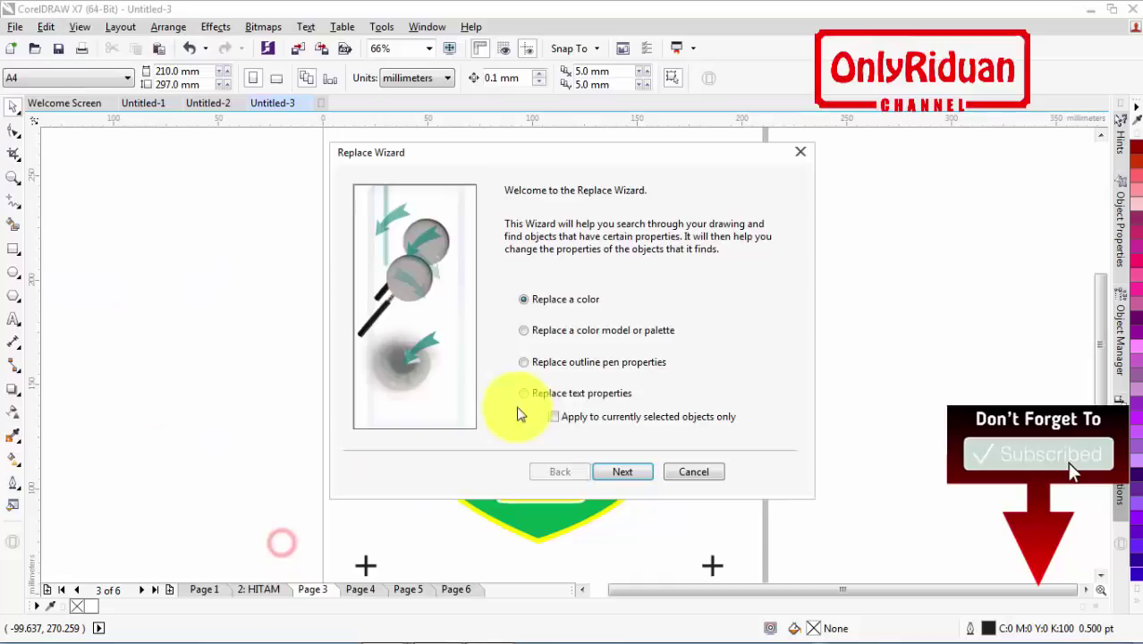
pyautogui.click(623, 473)
pyautogui.moveTo(573, 154); pyautogui.dragTo(802, 150)
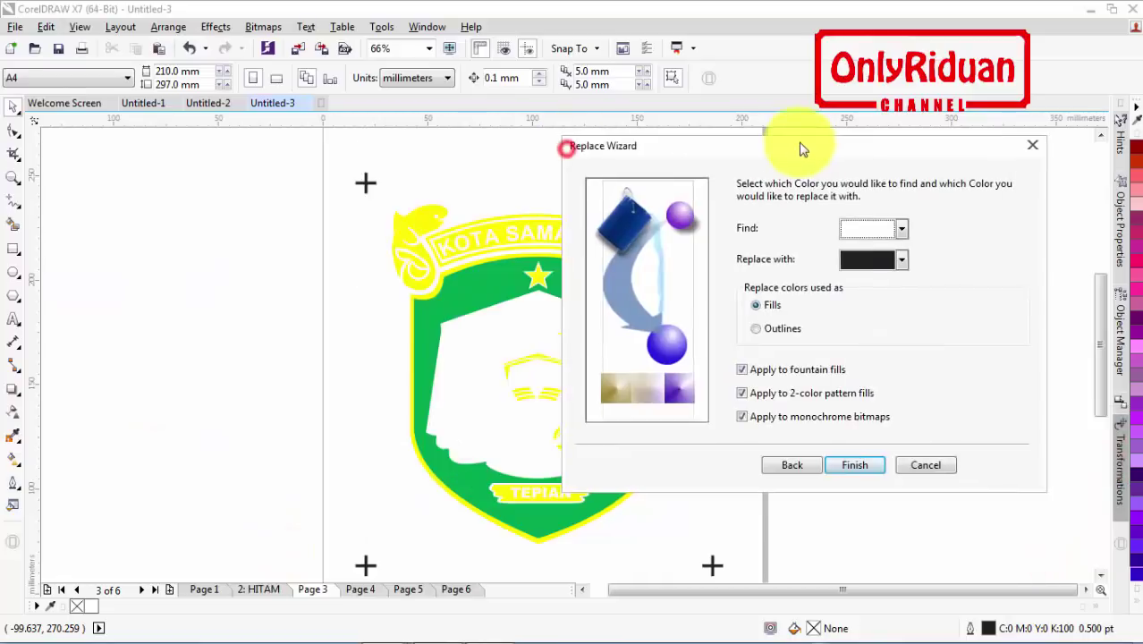
pyautogui.click(900, 230)
pyautogui.click(846, 362)
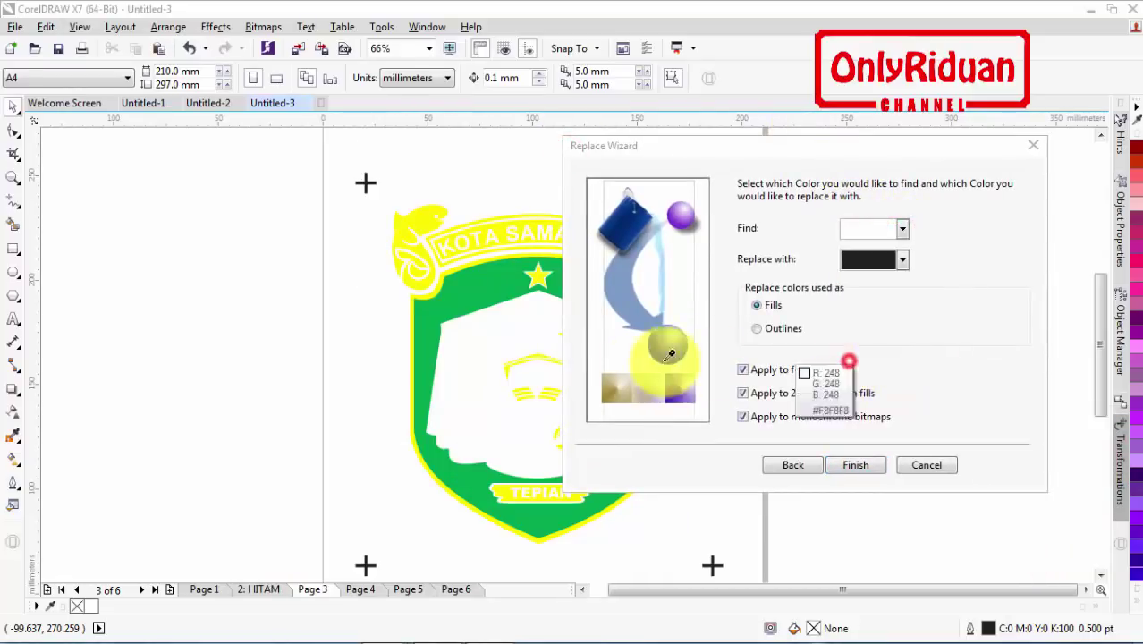
pyautogui.click(479, 295)
# Set white as the replacement for green and replace all green fills on Page 3
pyautogui.click(899, 259)
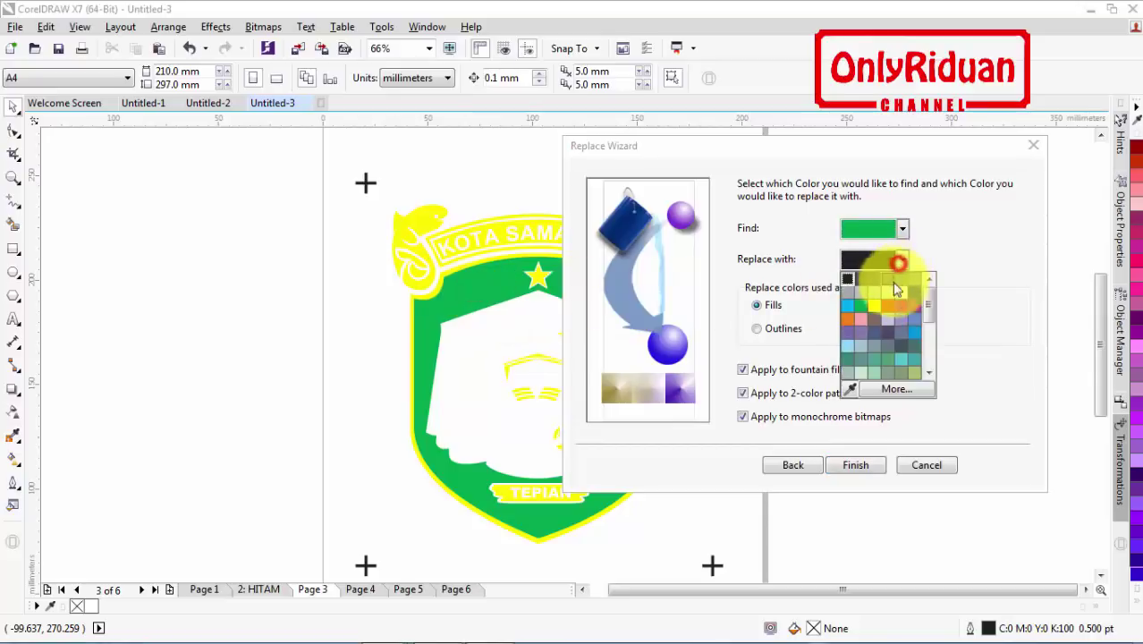
pyautogui.click(900, 287)
pyautogui.click(855, 465)
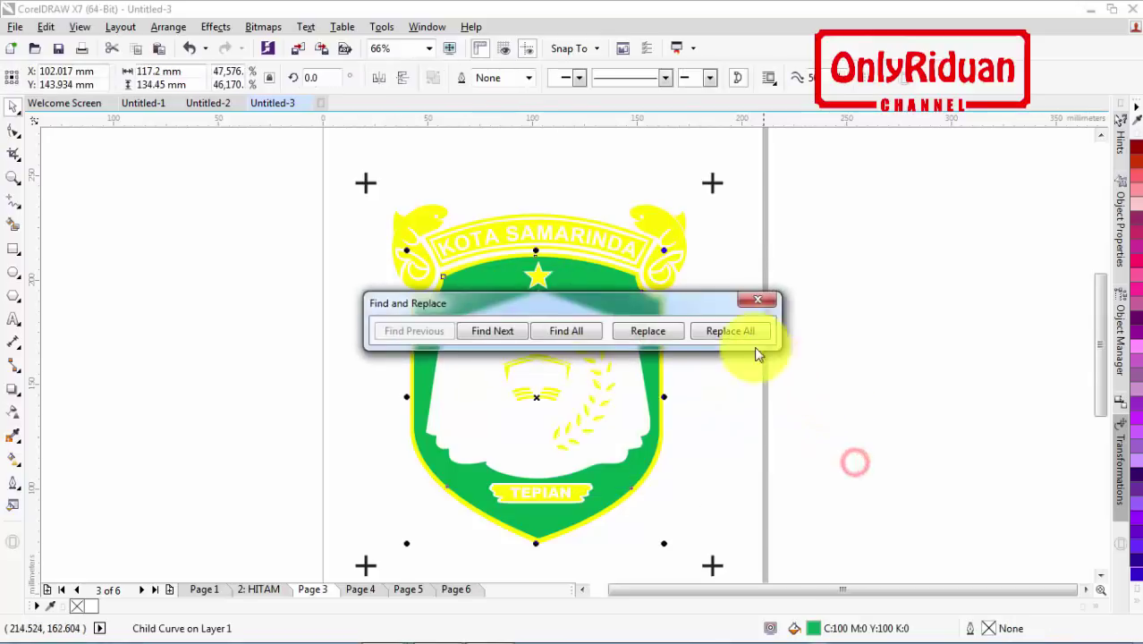
pyautogui.click(746, 330)
pyautogui.click(681, 355)
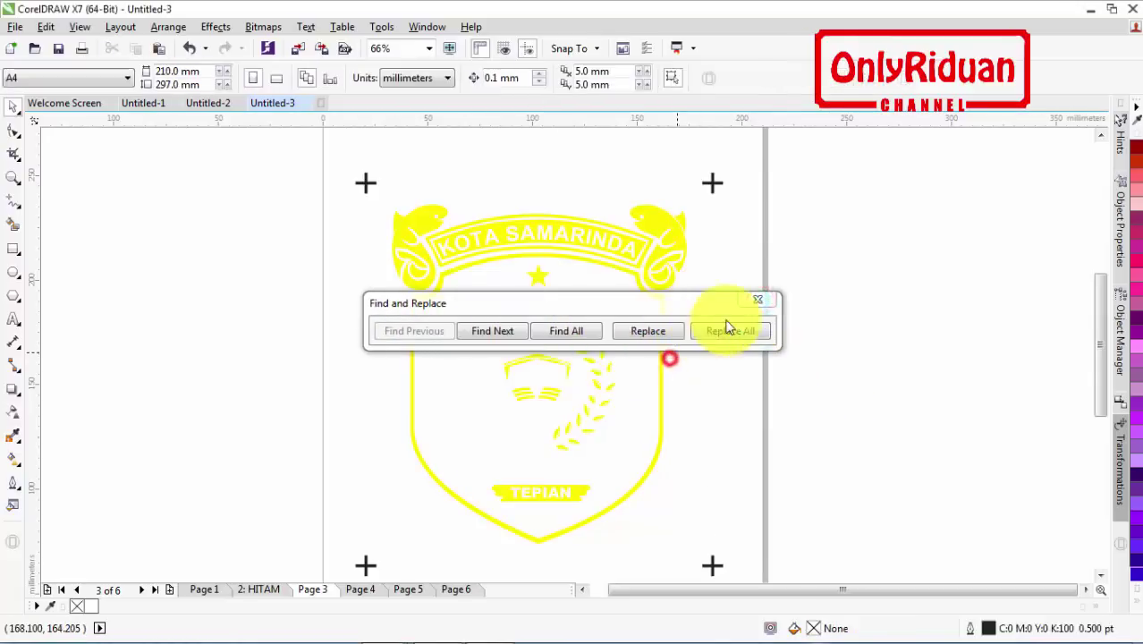
pyautogui.click(766, 302)
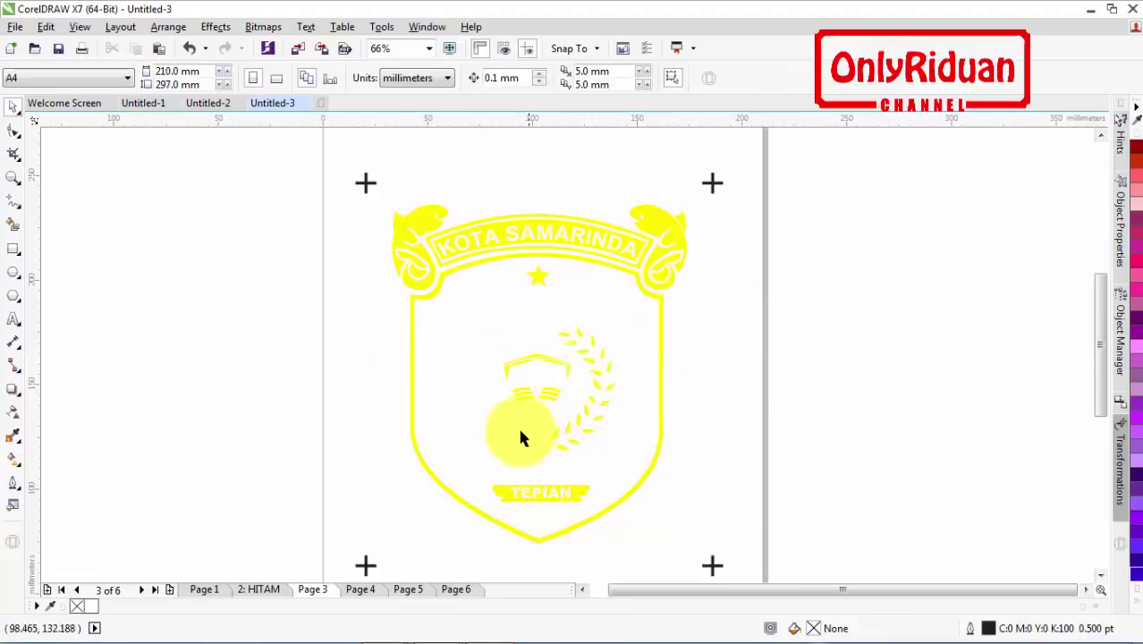
# Rename Page 3 as KUNING
pyautogui.rightClick(321, 595)
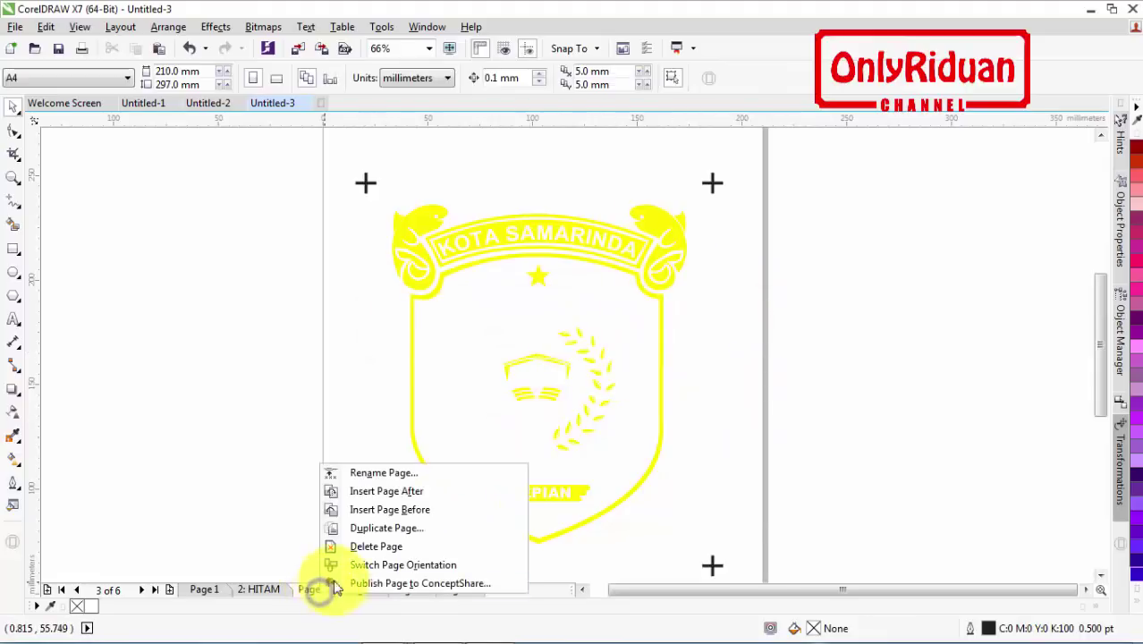
pyautogui.click(379, 474)
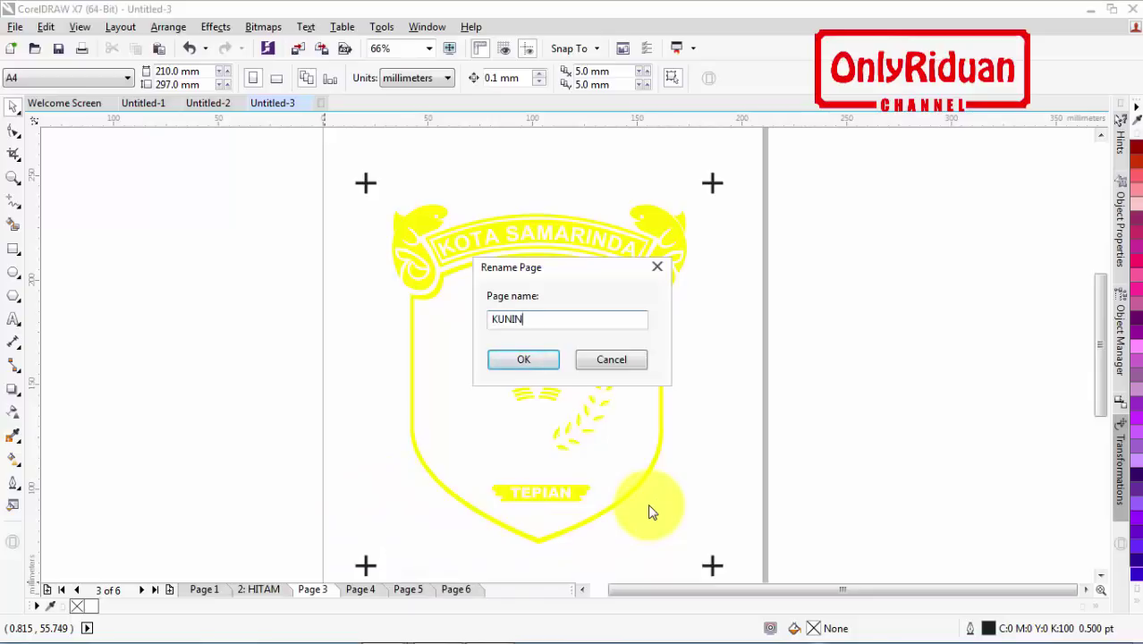
pyautogui.write('KUNING')
pyautogui.click(539, 359)
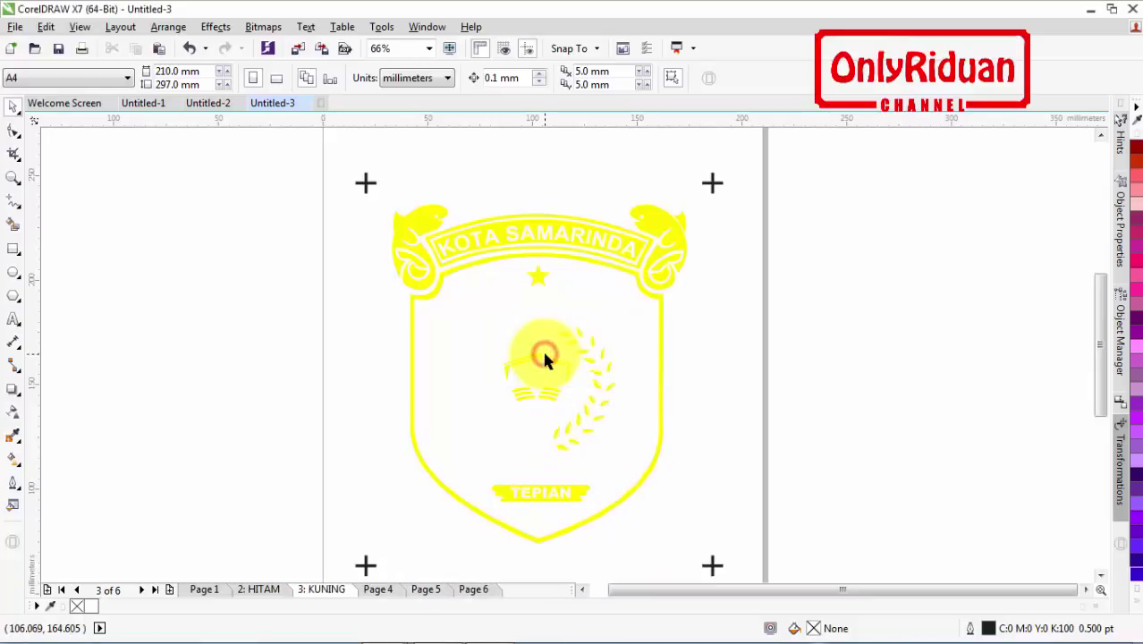
# Start a colour replacement on Page 4, sampling the emblem's black outline as the fill colour to find
pyautogui.click(379, 593)
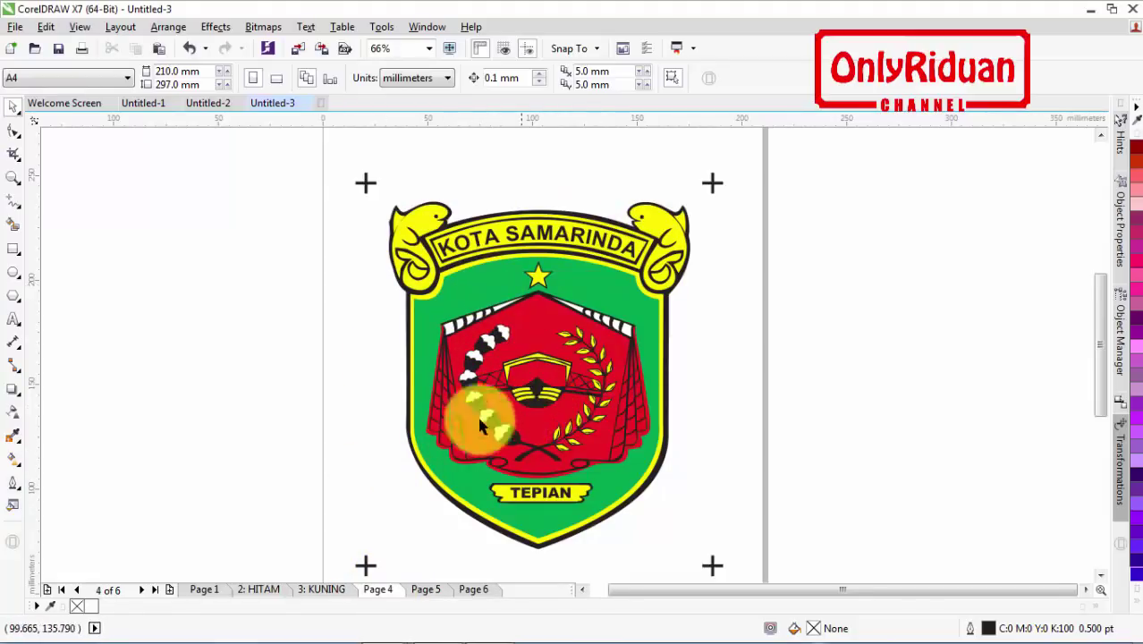
pyautogui.click(45, 27)
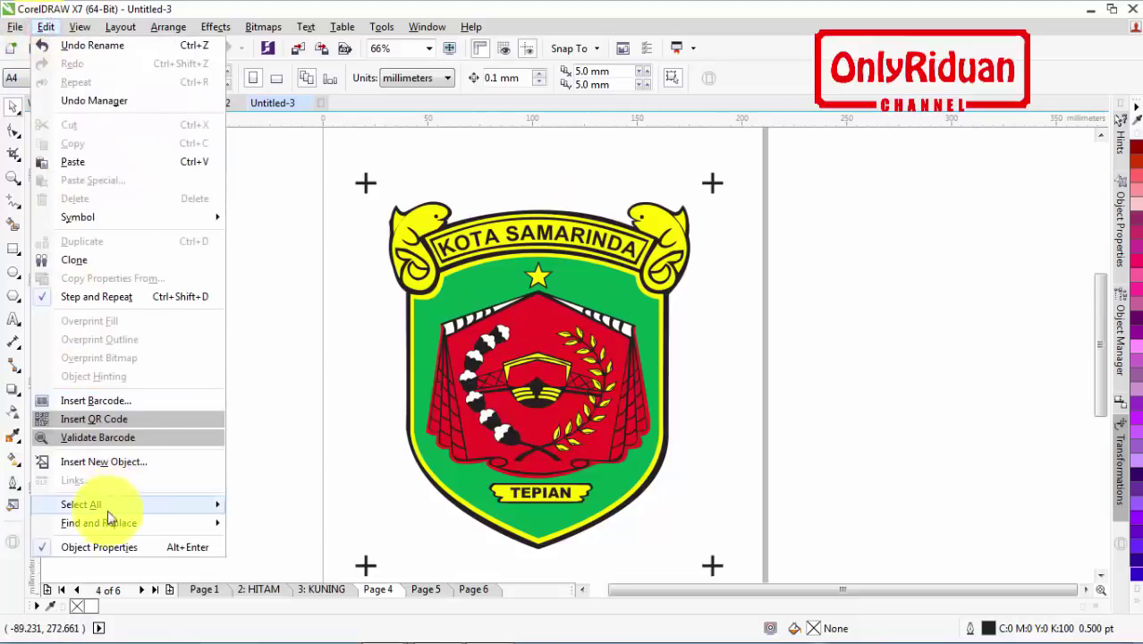
pyautogui.moveTo(109, 523)
pyautogui.click(291, 543)
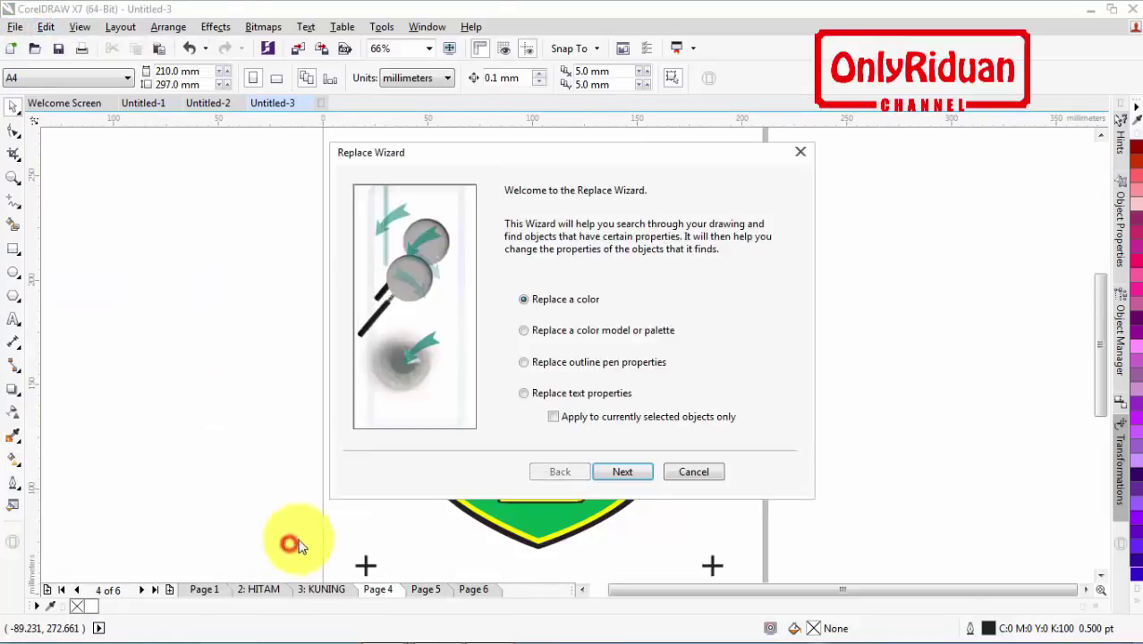
pyautogui.click(623, 474)
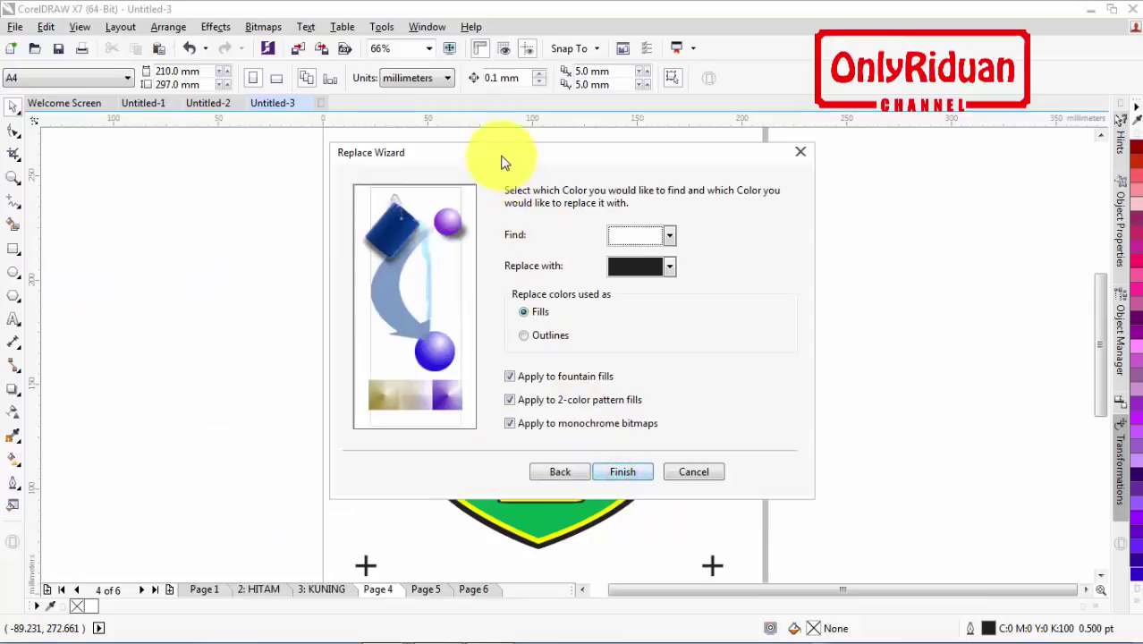
pyautogui.moveTo(503, 161); pyautogui.dragTo(789, 155)
pyautogui.click(954, 232)
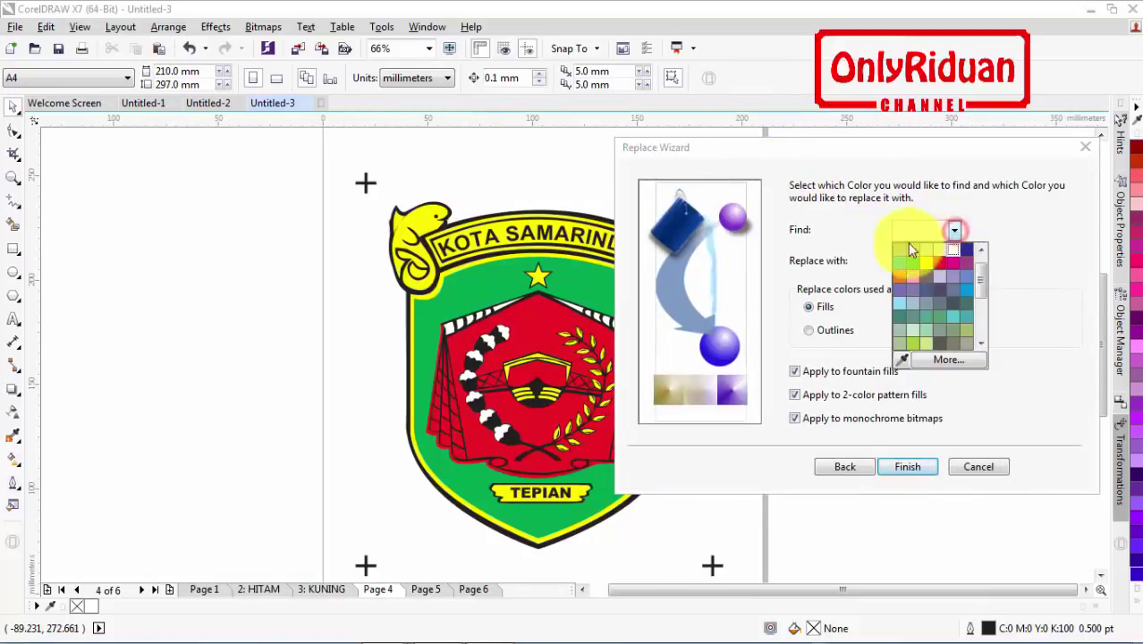
pyautogui.click(903, 358)
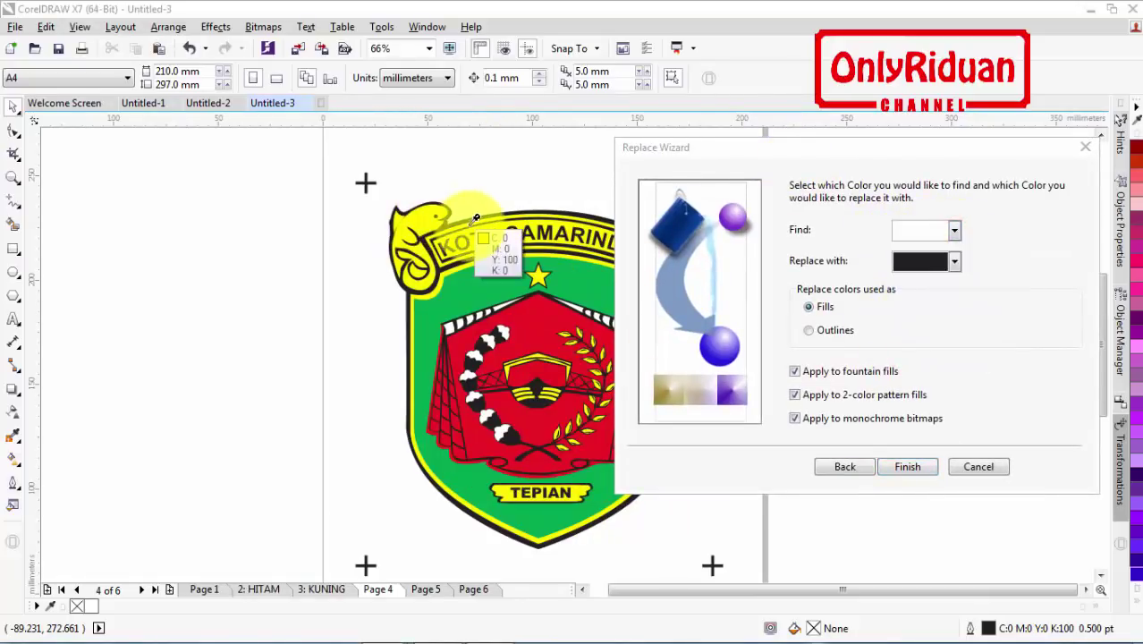
pyautogui.click(466, 216)
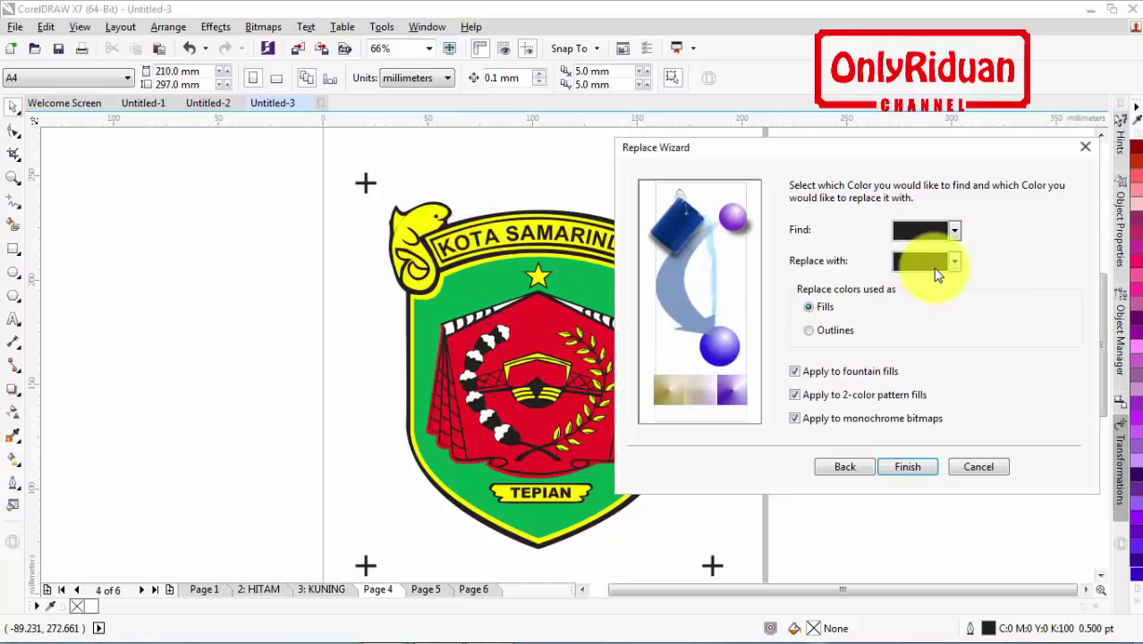
# Set white as the replacement for black and replace all black fills on Page 4
pyautogui.click(958, 261)
pyautogui.click(957, 294)
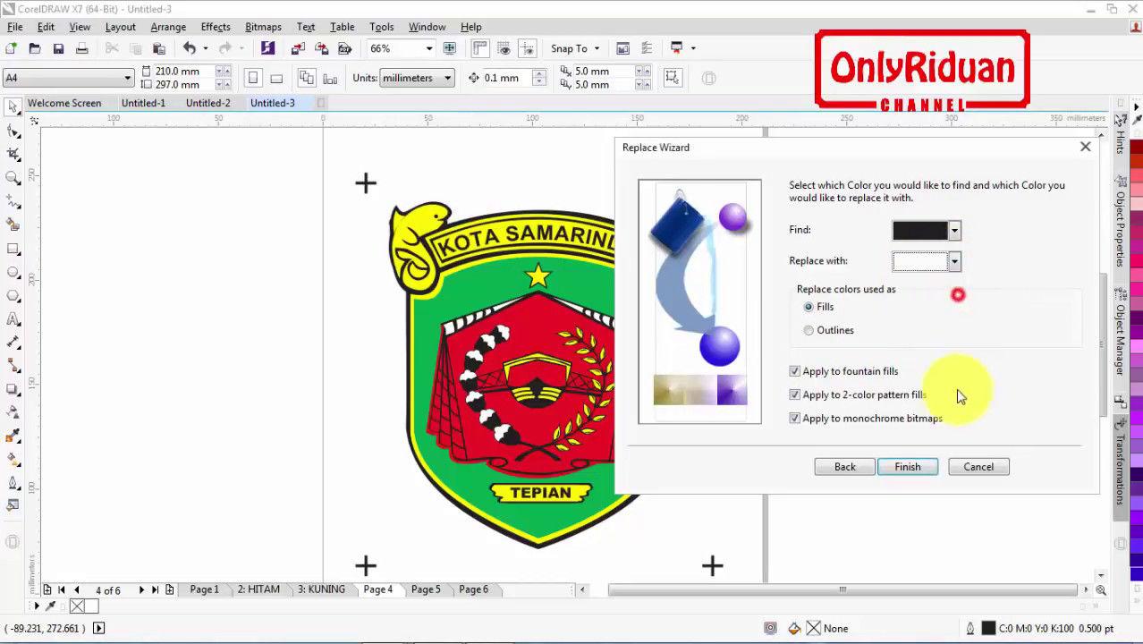
pyautogui.click(912, 465)
pyautogui.click(724, 332)
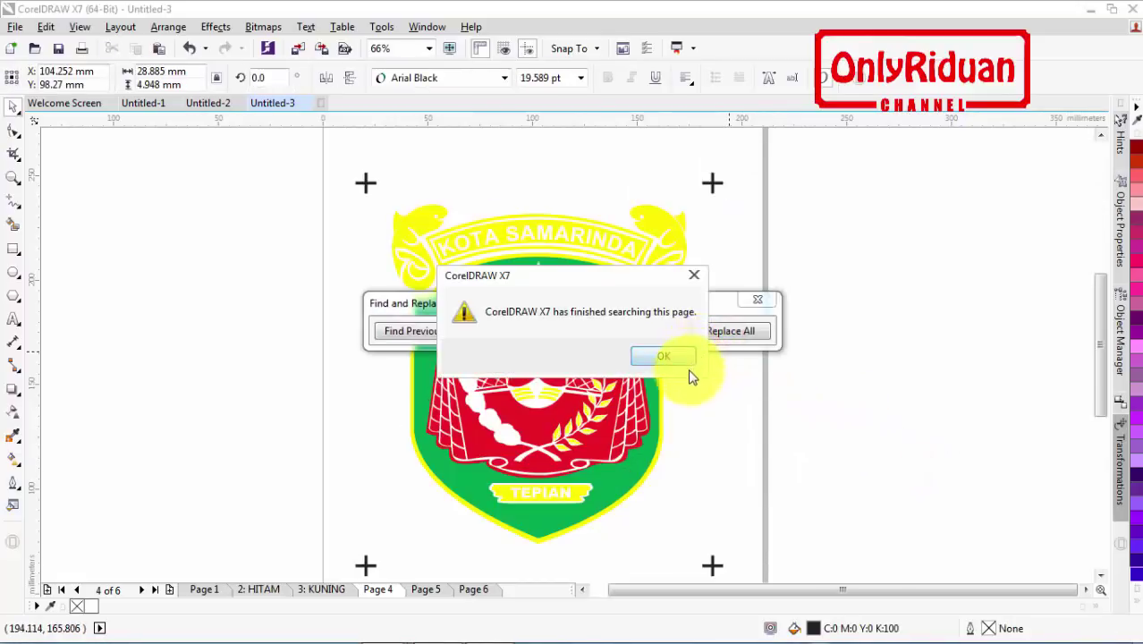
pyautogui.click(664, 357)
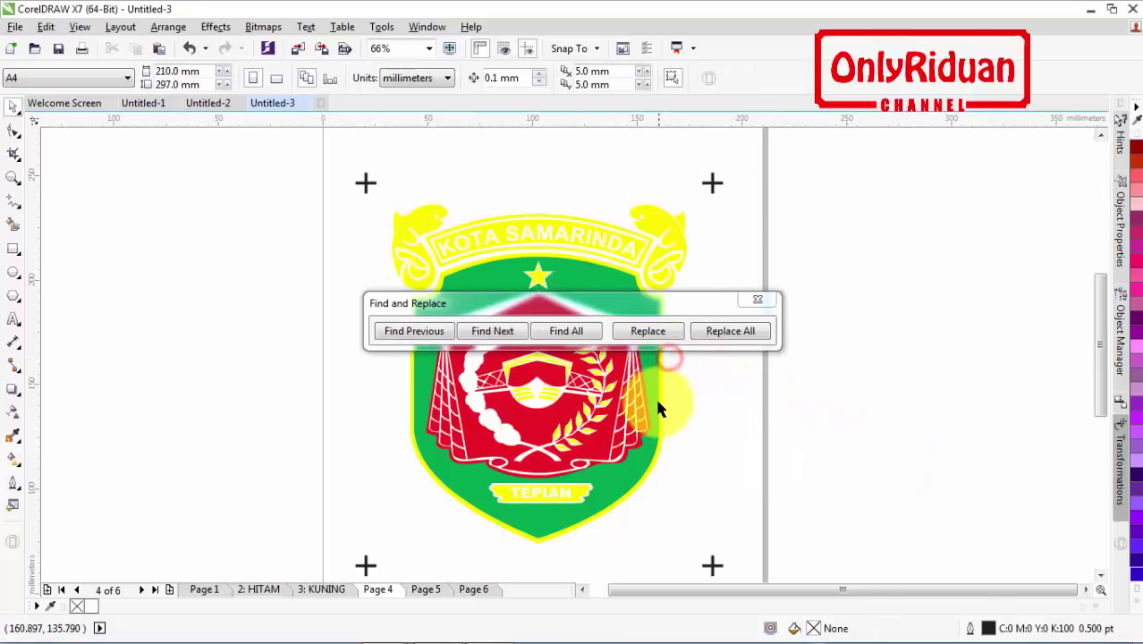
pyautogui.click(761, 303)
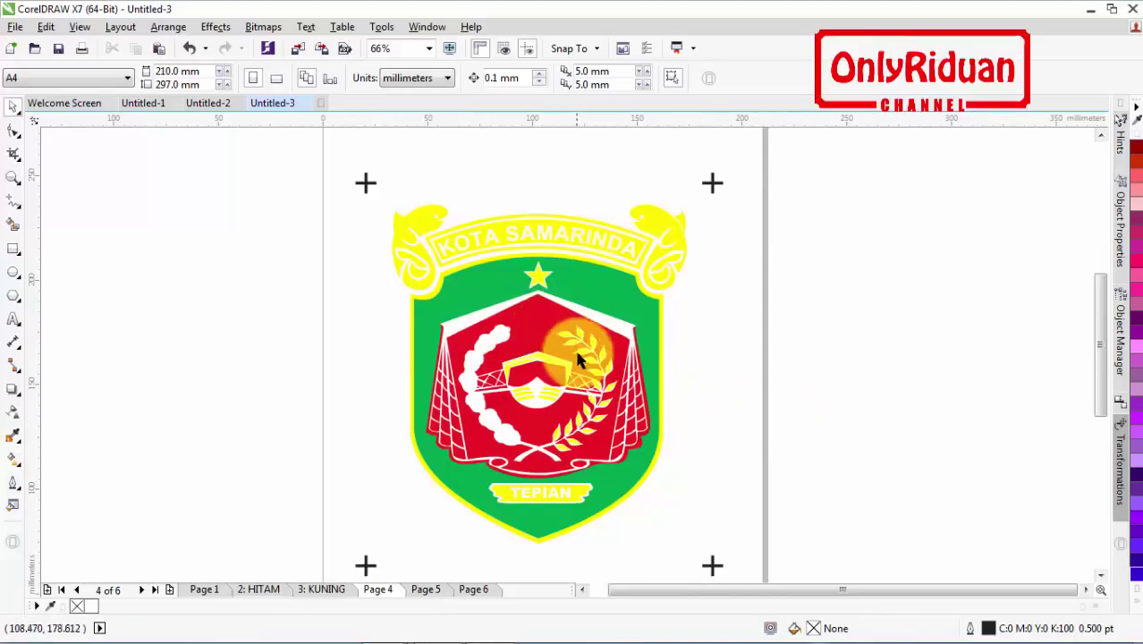
# Start another colour replacement on Page 4, sampling the yellow of the KOTA SAMARINDA banner as the fill colour to find
pyautogui.click(46, 27)
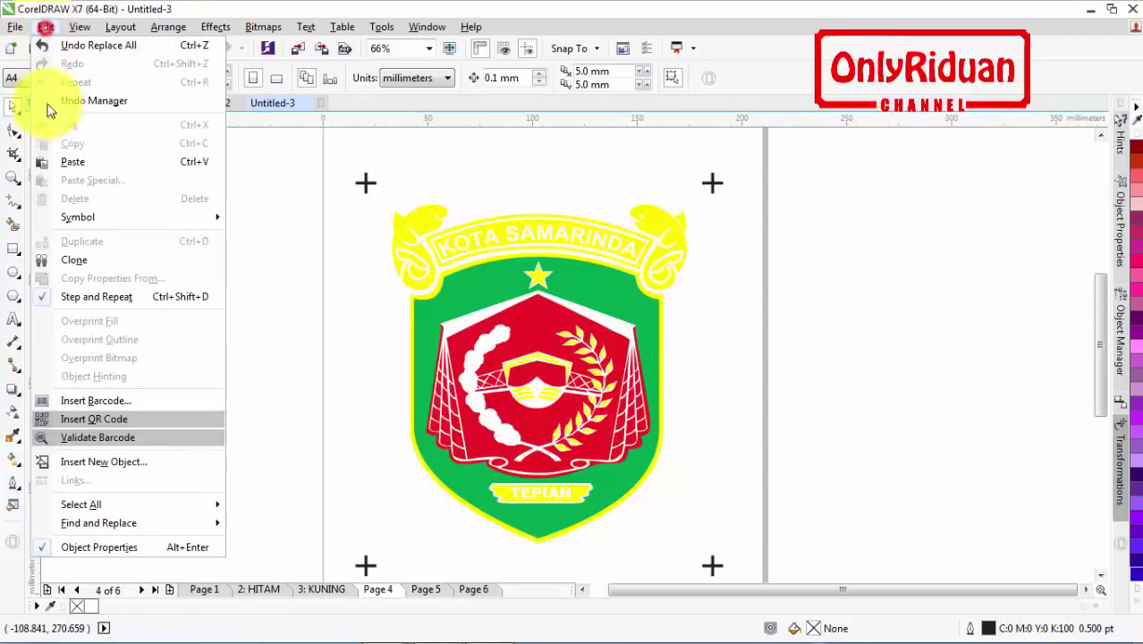
pyautogui.moveTo(101, 528)
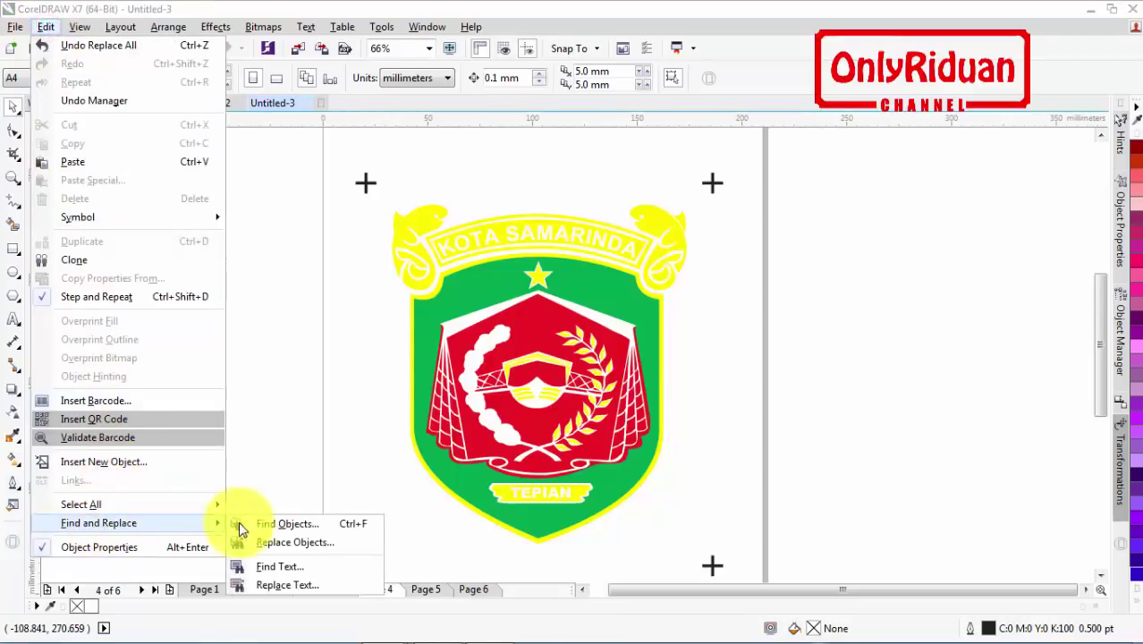
pyautogui.click(279, 542)
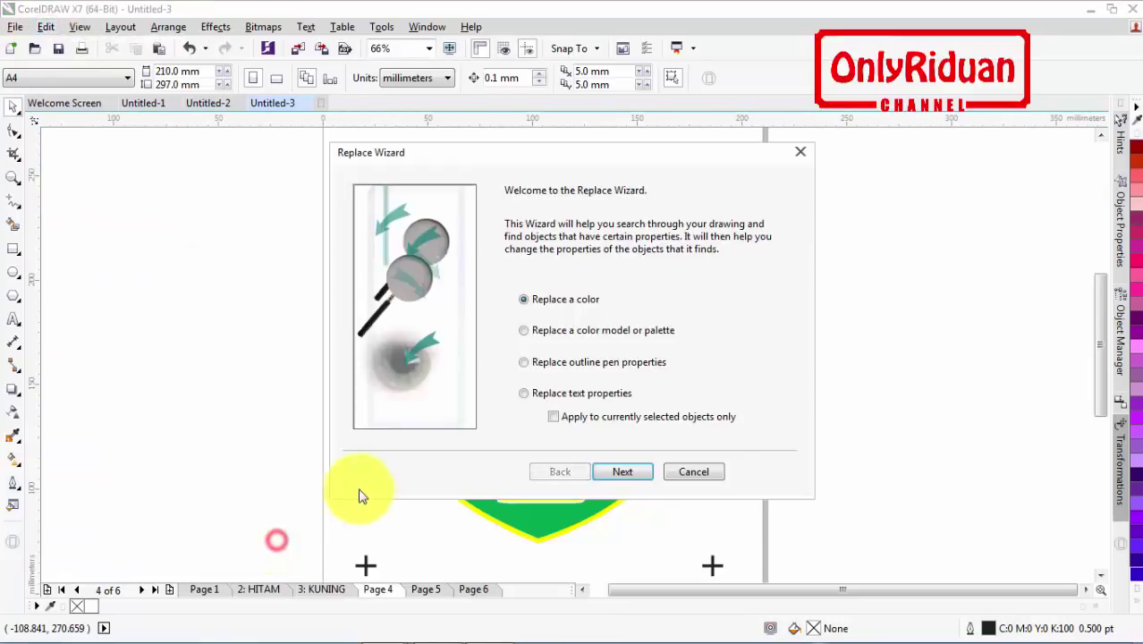
pyautogui.click(619, 472)
pyautogui.moveTo(599, 159); pyautogui.dragTo(819, 163)
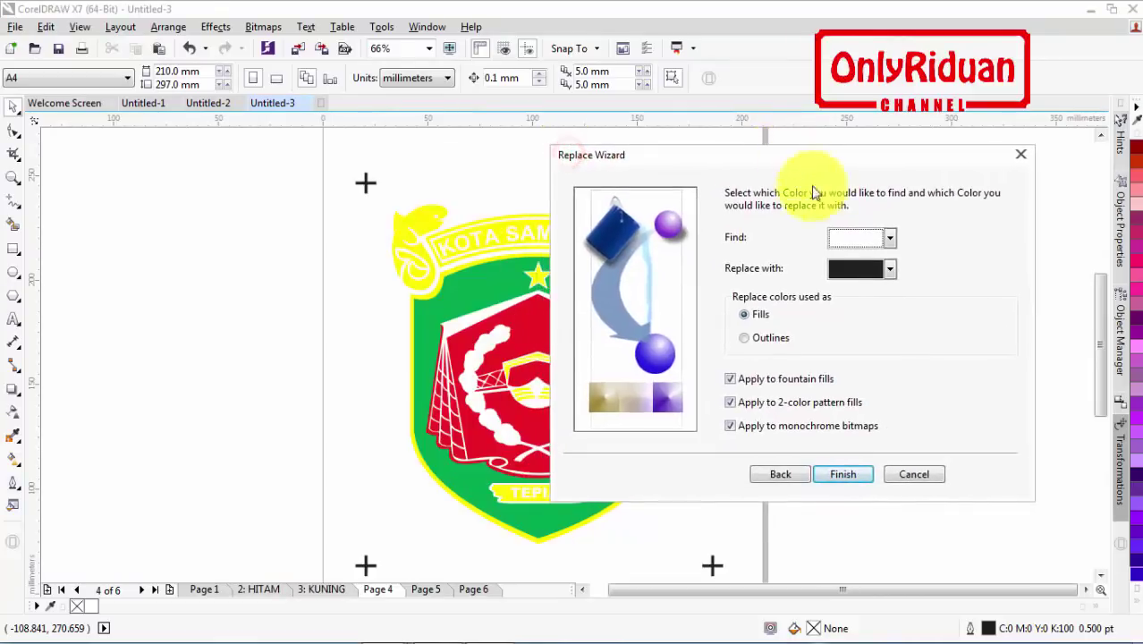
pyautogui.click(888, 238)
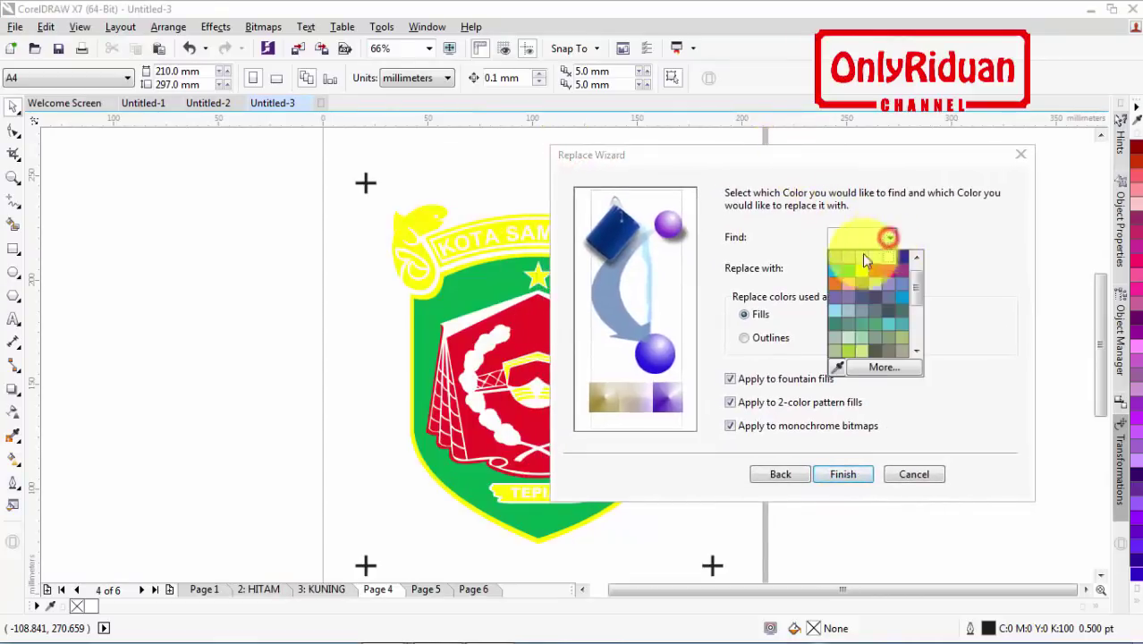
pyautogui.click(838, 368)
pyautogui.click(501, 225)
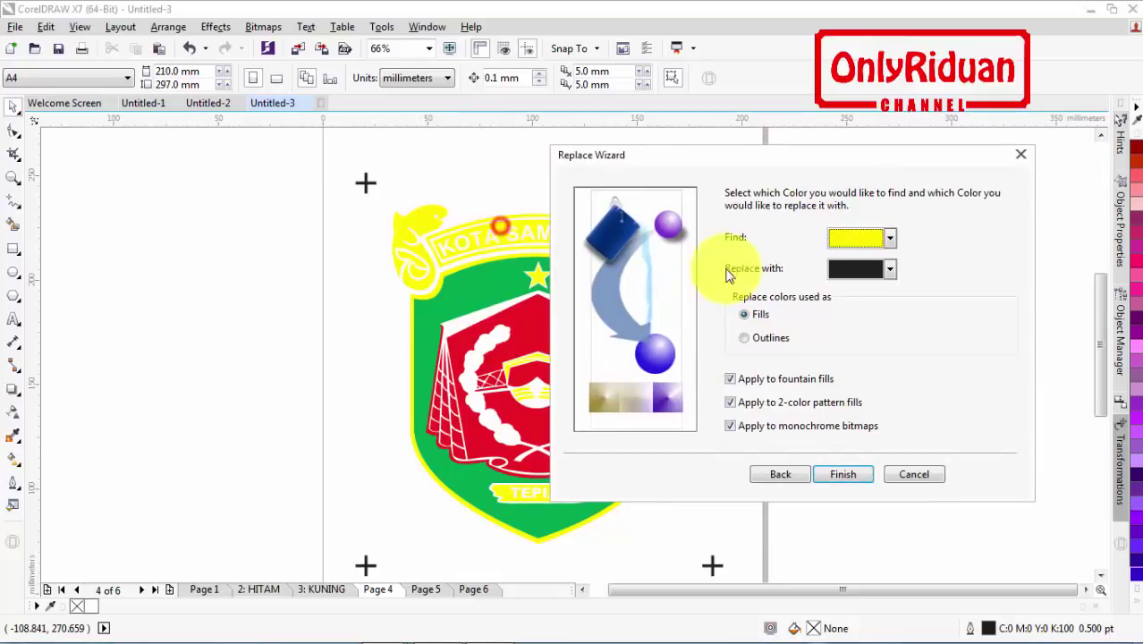
# Set white as the replacement for yellow and replace all yellow fills on Page 4
pyautogui.click(890, 269)
pyautogui.click(887, 300)
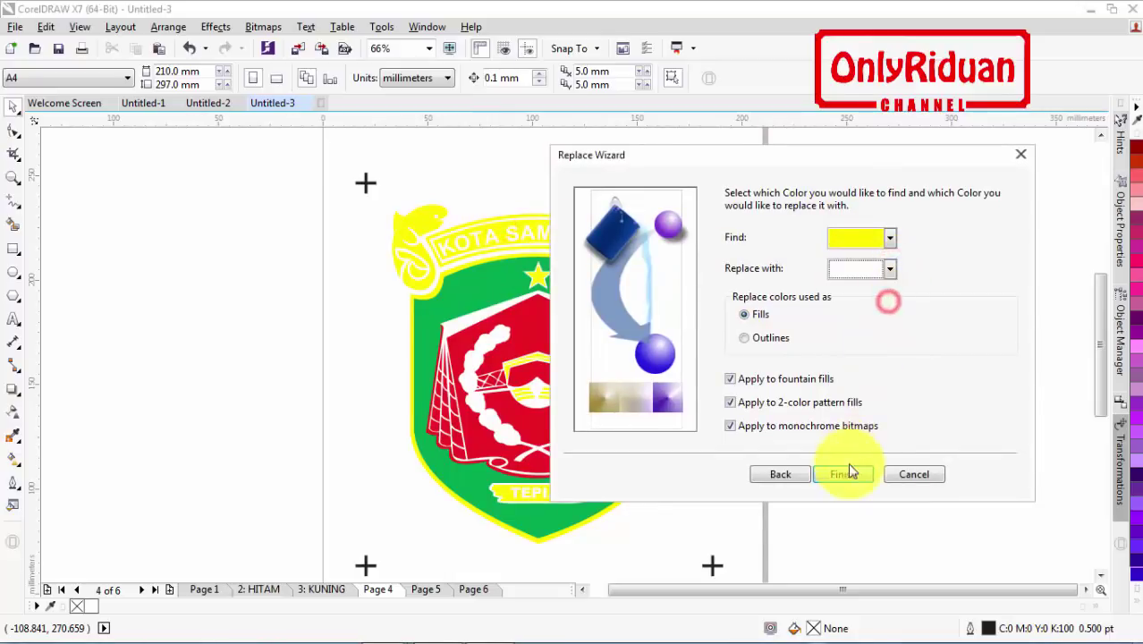
pyautogui.click(848, 473)
pyautogui.click(741, 327)
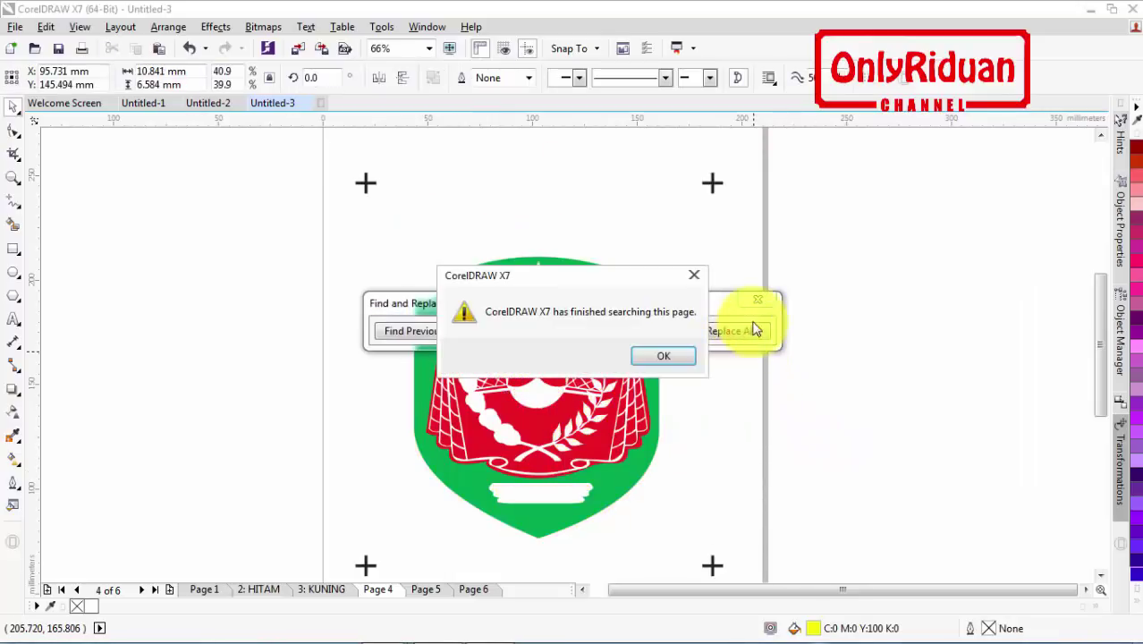
pyautogui.click(676, 356)
pyautogui.click(756, 299)
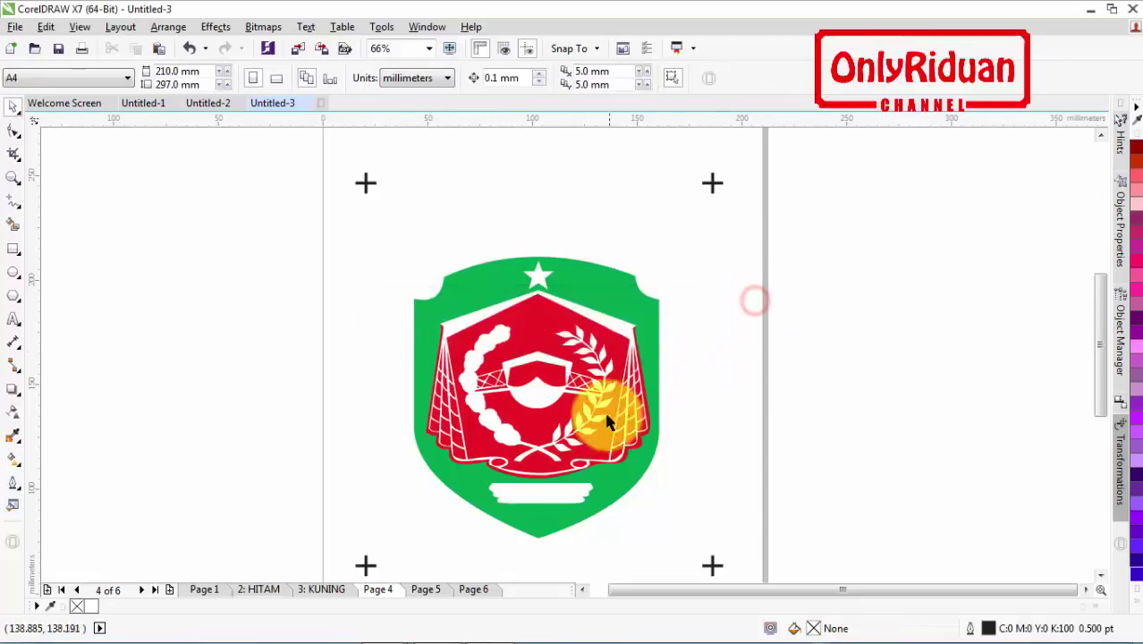
# Start a third colour replacement on Page 4, sampling the red of the emblem's centre as the fill colour to find
pyautogui.click(51, 28)
pyautogui.moveTo(152, 528)
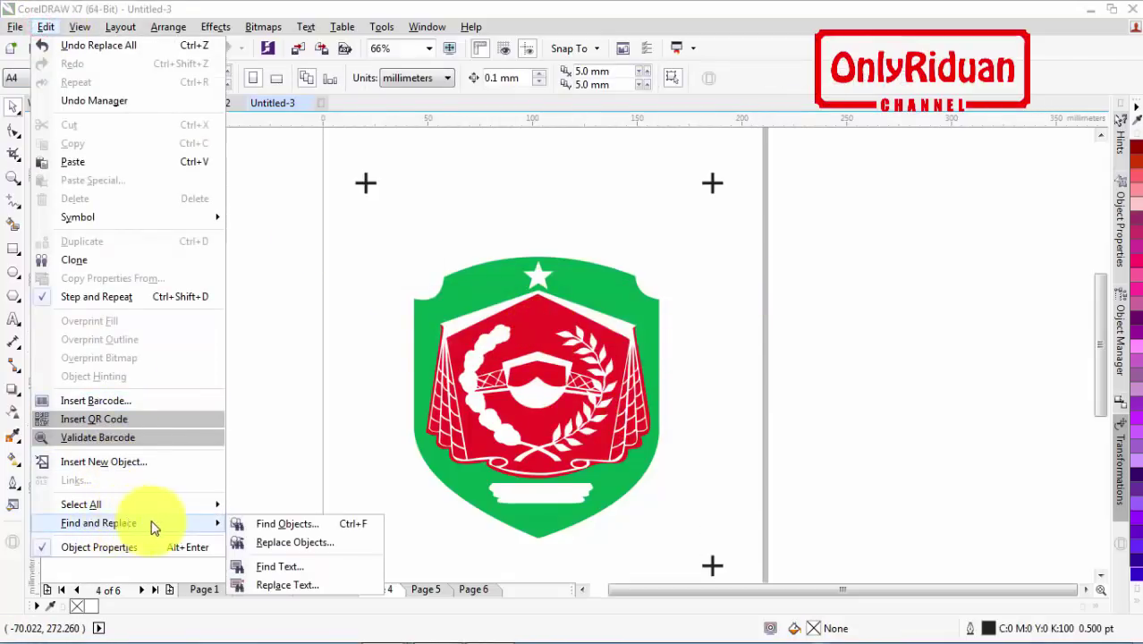
pyautogui.click(298, 543)
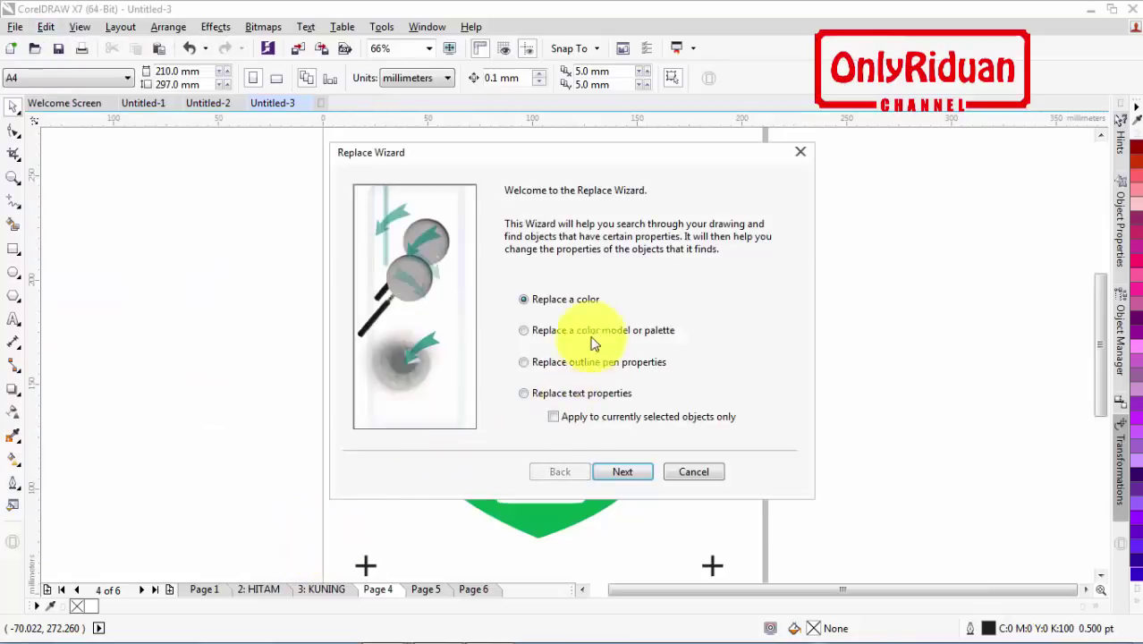
pyautogui.click(621, 472)
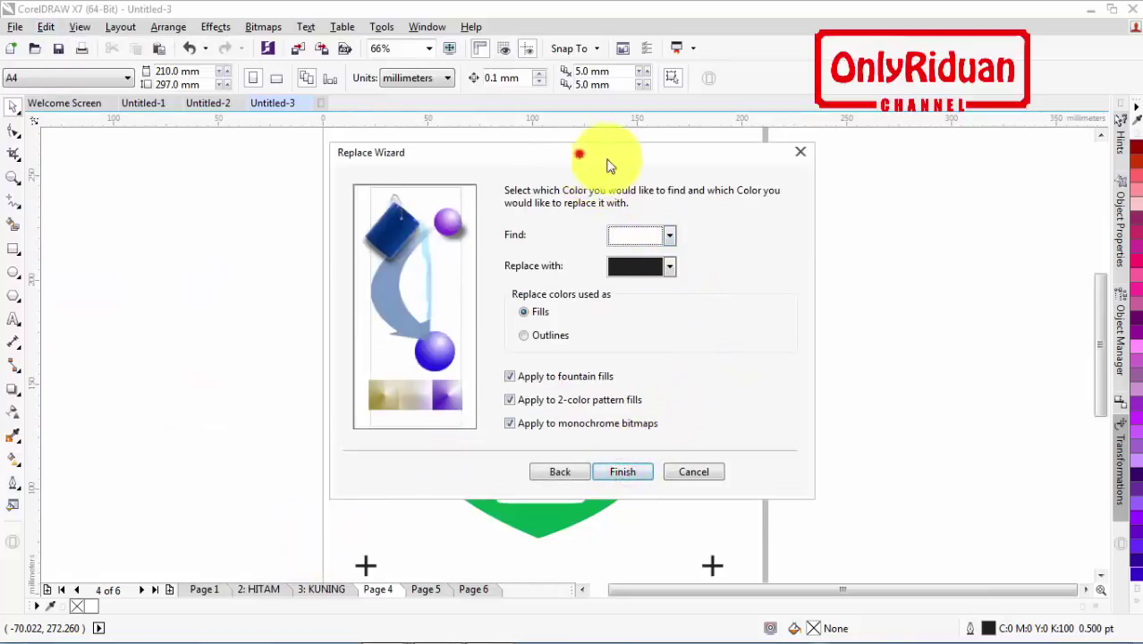
pyautogui.moveTo(607, 165); pyautogui.dragTo(894, 164)
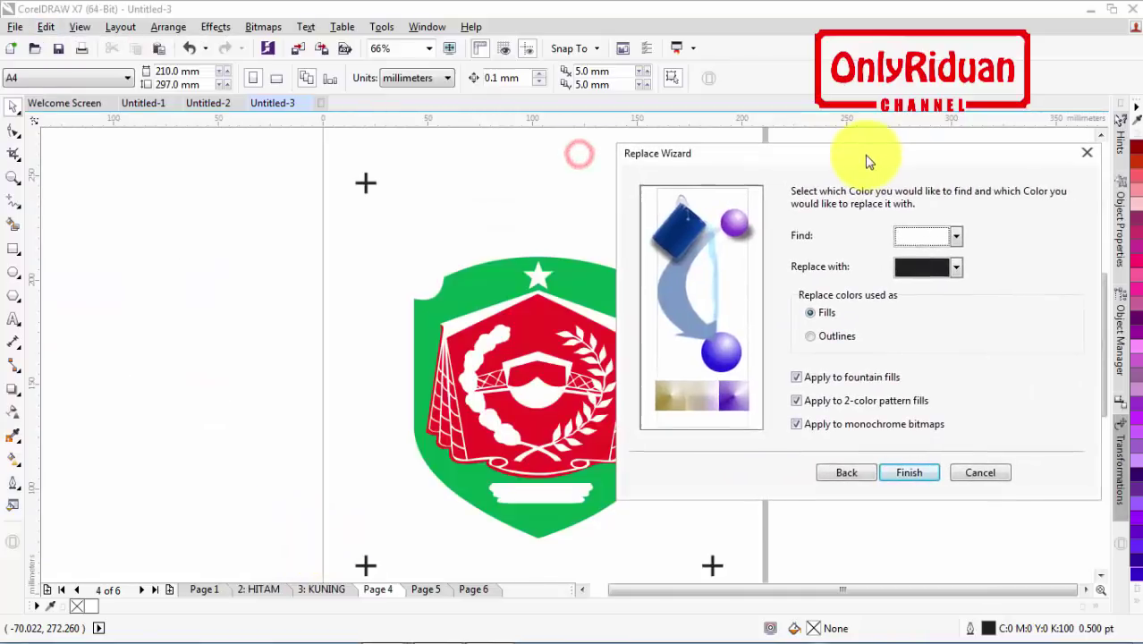
pyautogui.click(955, 235)
pyautogui.click(906, 362)
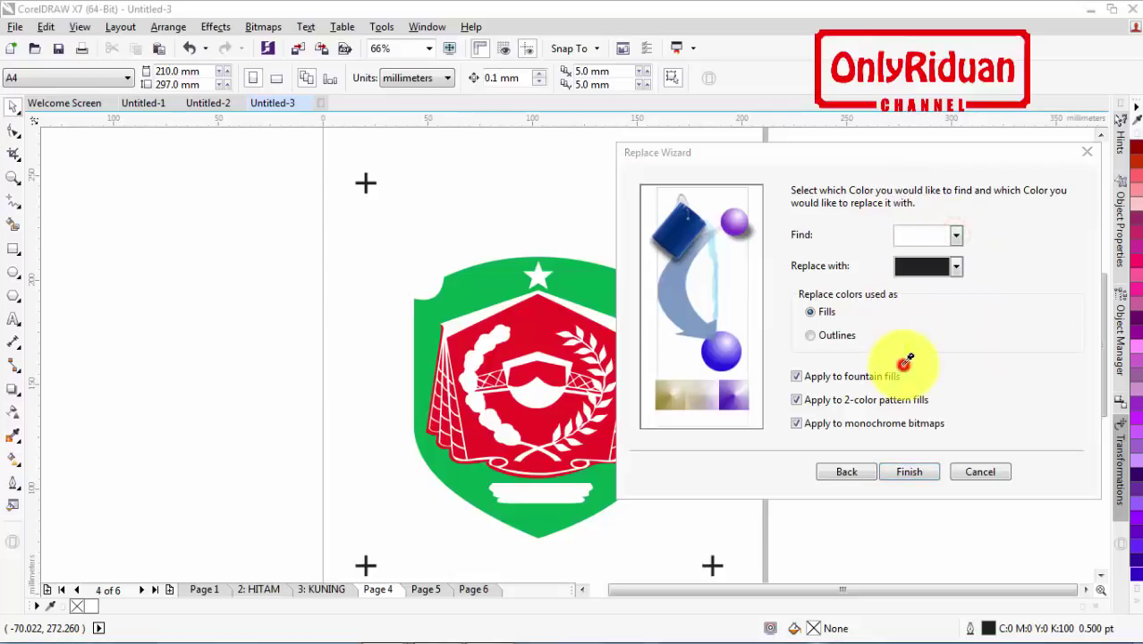
pyautogui.click(541, 326)
# Set white as the replacement for red and replace all red fills on Page 4
pyautogui.click(958, 266)
pyautogui.click(950, 288)
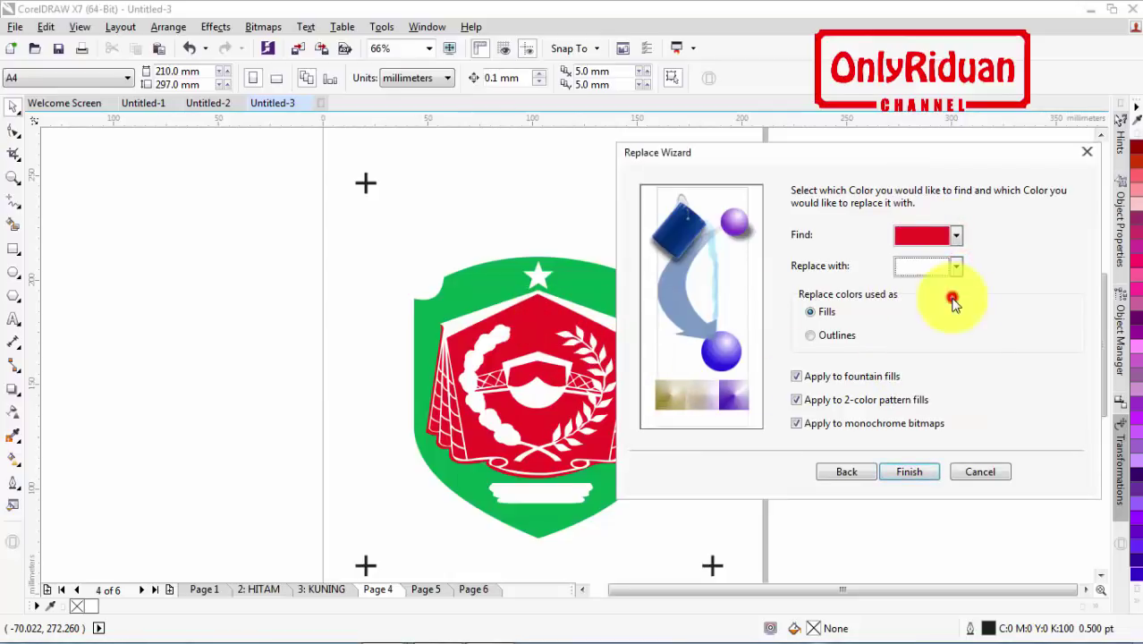
pyautogui.click(908, 471)
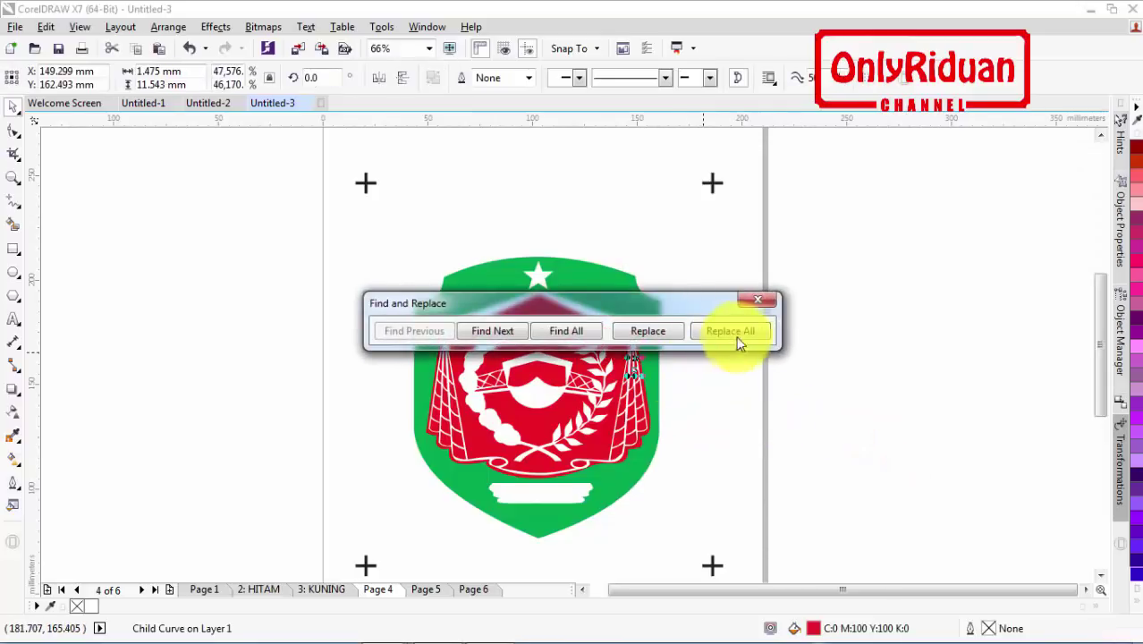
pyautogui.click(735, 331)
pyautogui.click(664, 357)
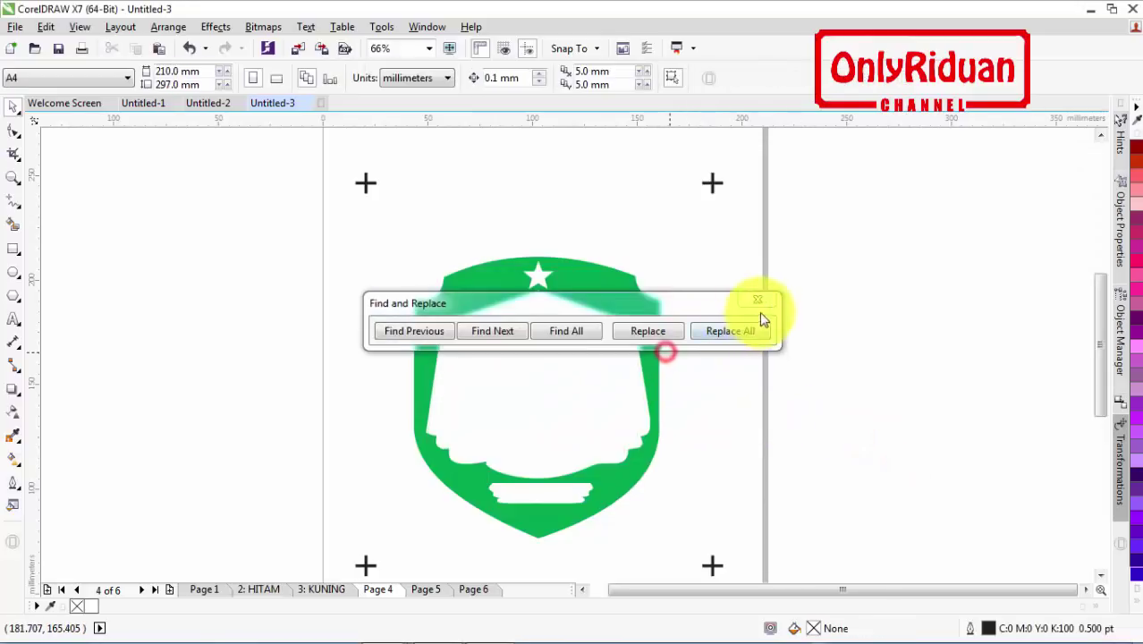
pyautogui.click(758, 300)
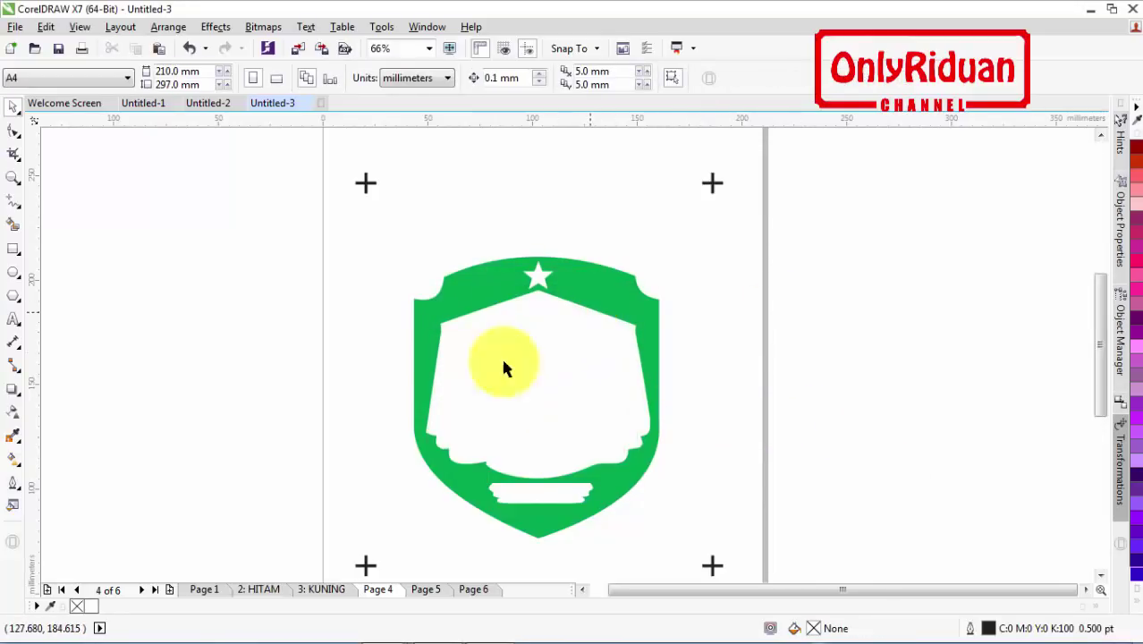
# Rename Page 4 as HIJAU
pyautogui.rightClick(390, 592)
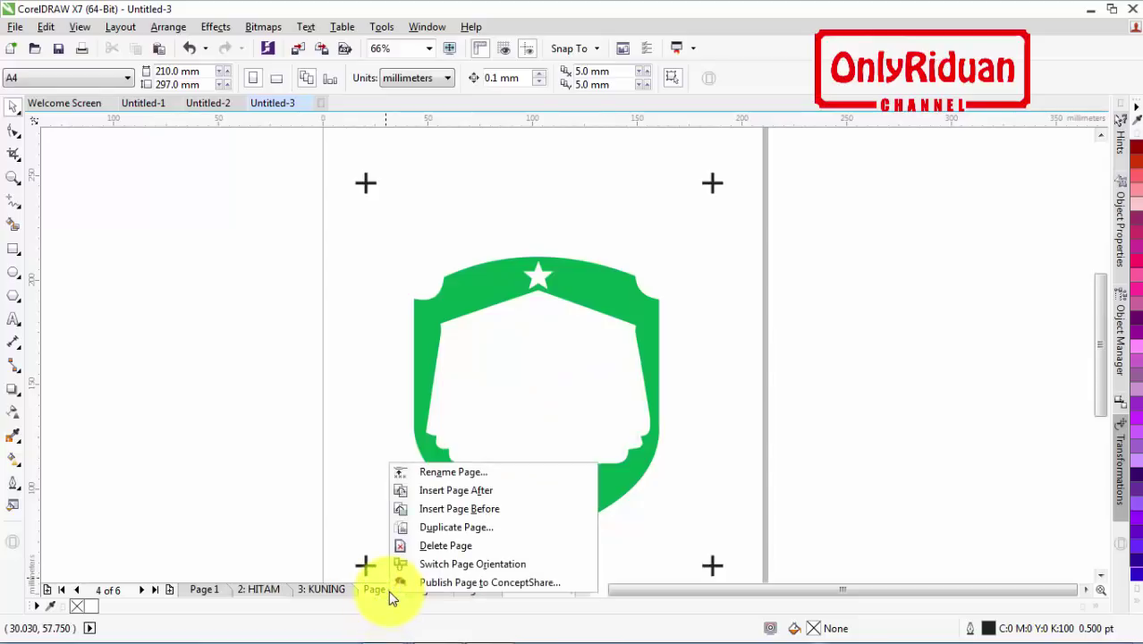
pyautogui.click(447, 472)
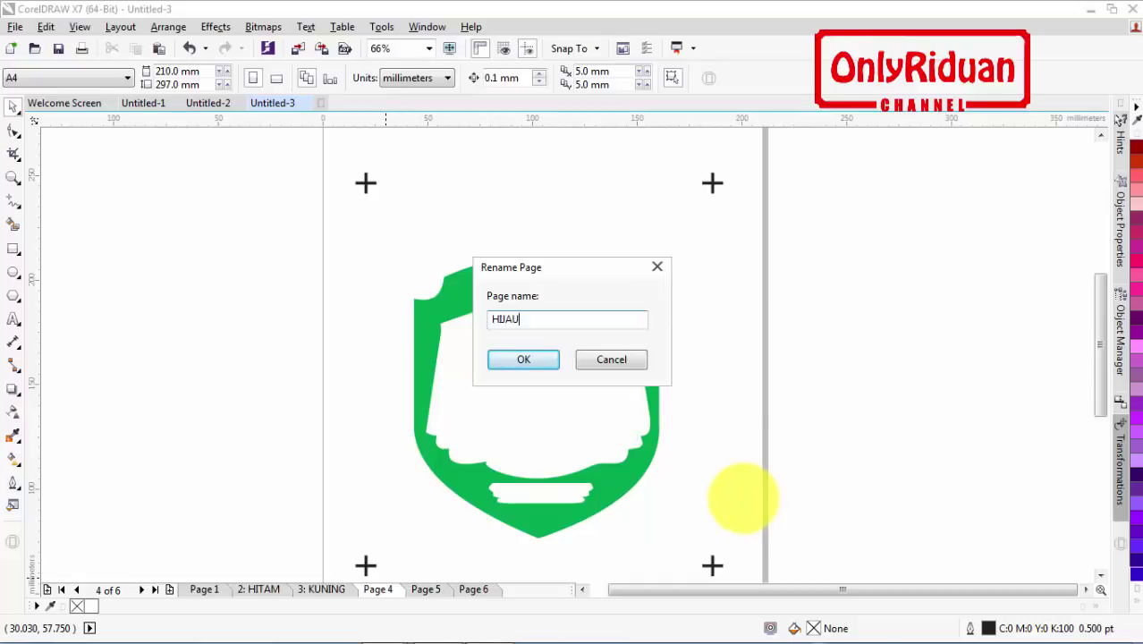
pyautogui.click(523, 360)
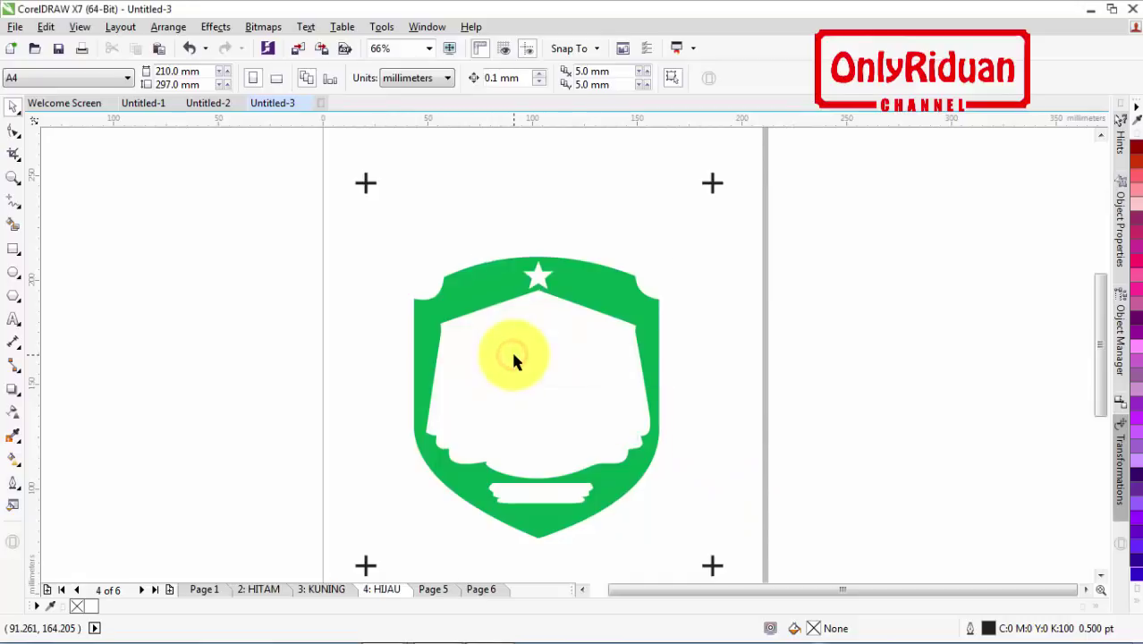
# Start a colour replacement on Page 5, sampling the black of the fish's outline as the fill colour to find
pyautogui.click(431, 590)
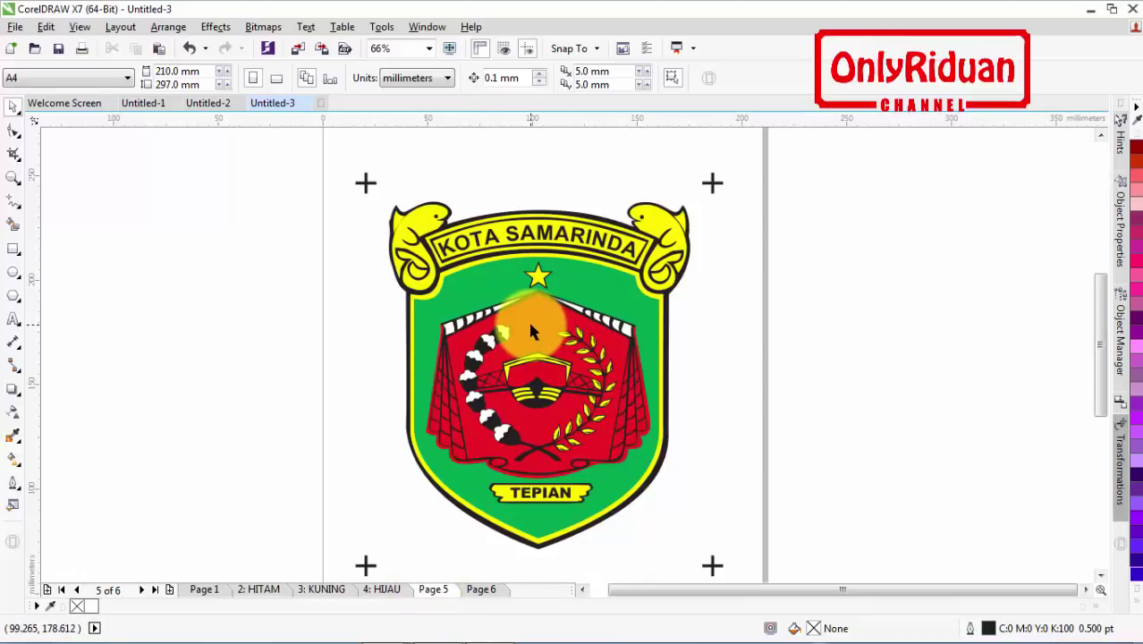
pyautogui.click(46, 28)
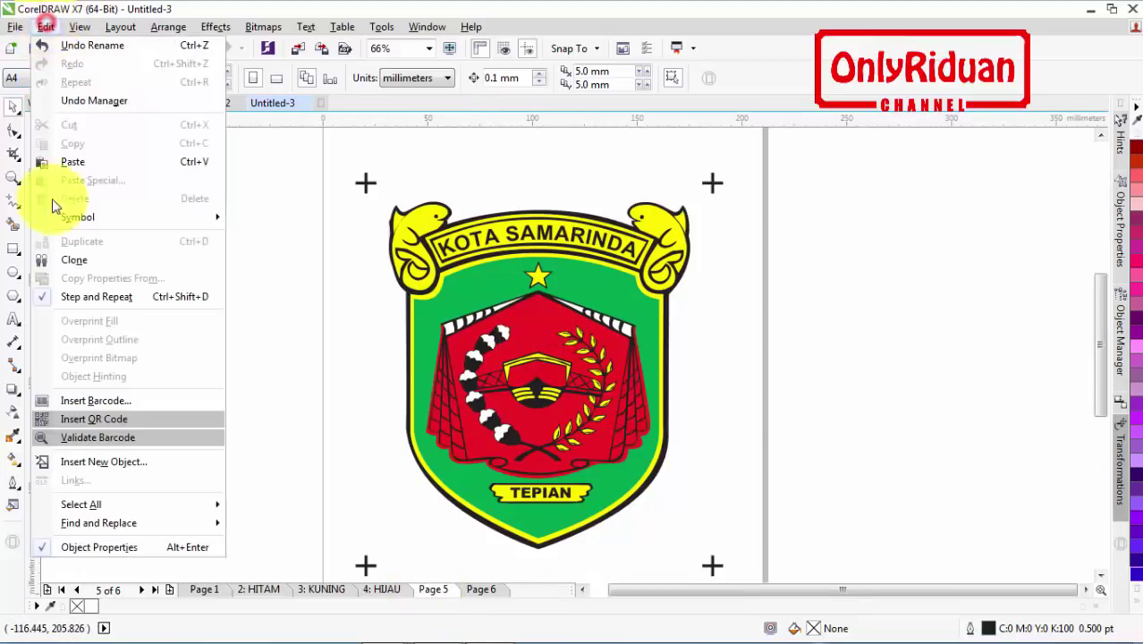
pyautogui.moveTo(117, 523)
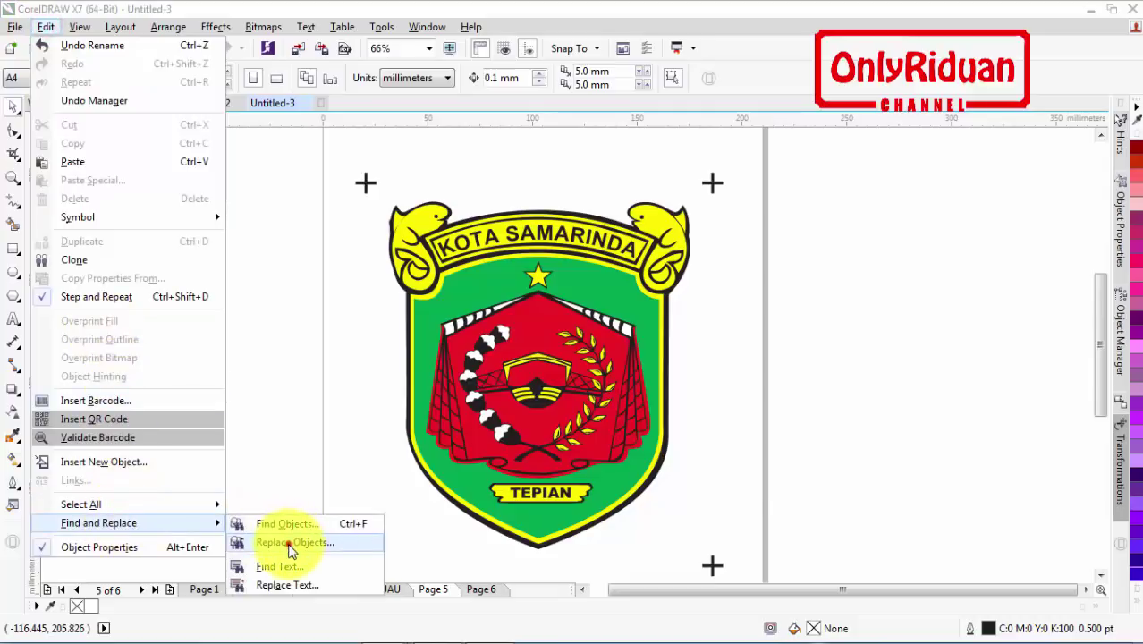
pyautogui.click(288, 542)
pyautogui.moveTo(517, 153); pyautogui.dragTo(718, 163)
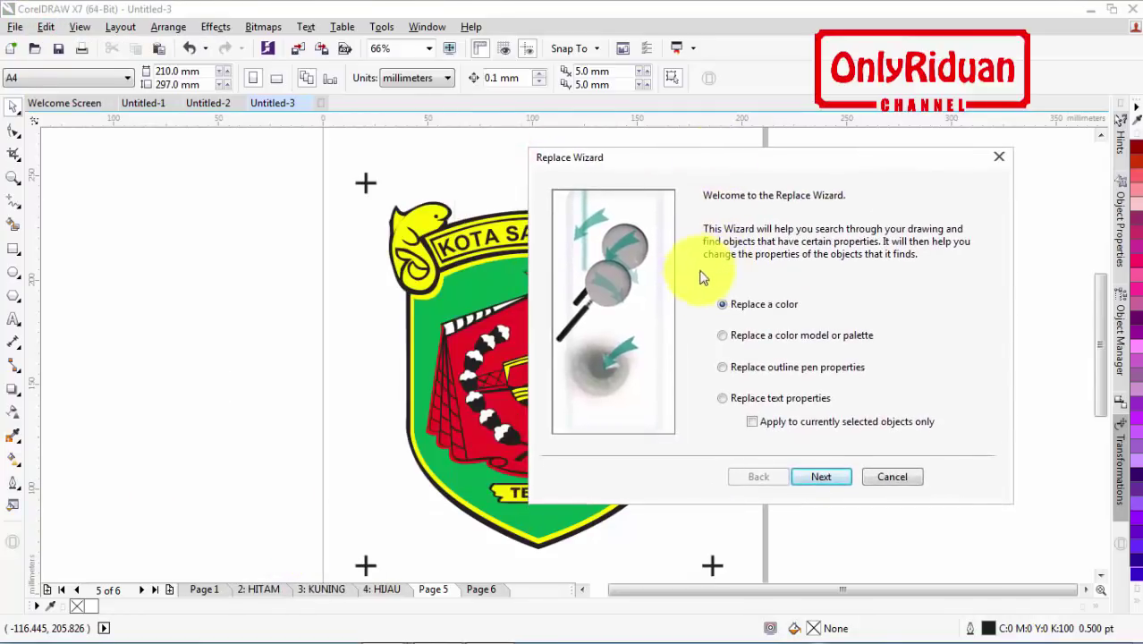
pyautogui.click(817, 477)
pyautogui.click(868, 240)
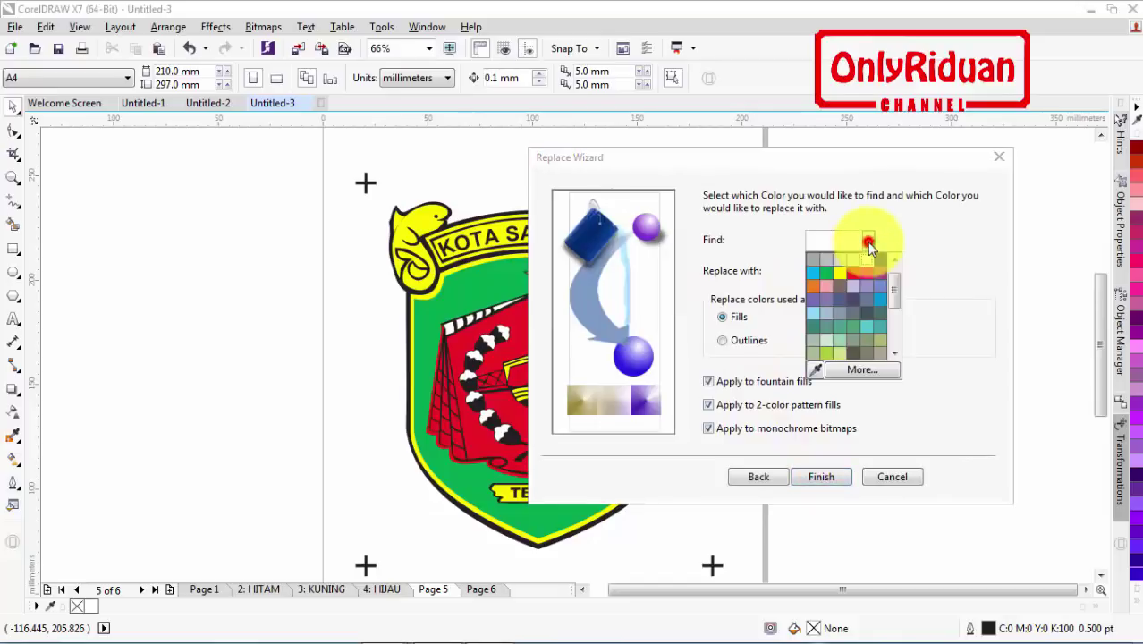
pyautogui.click(815, 369)
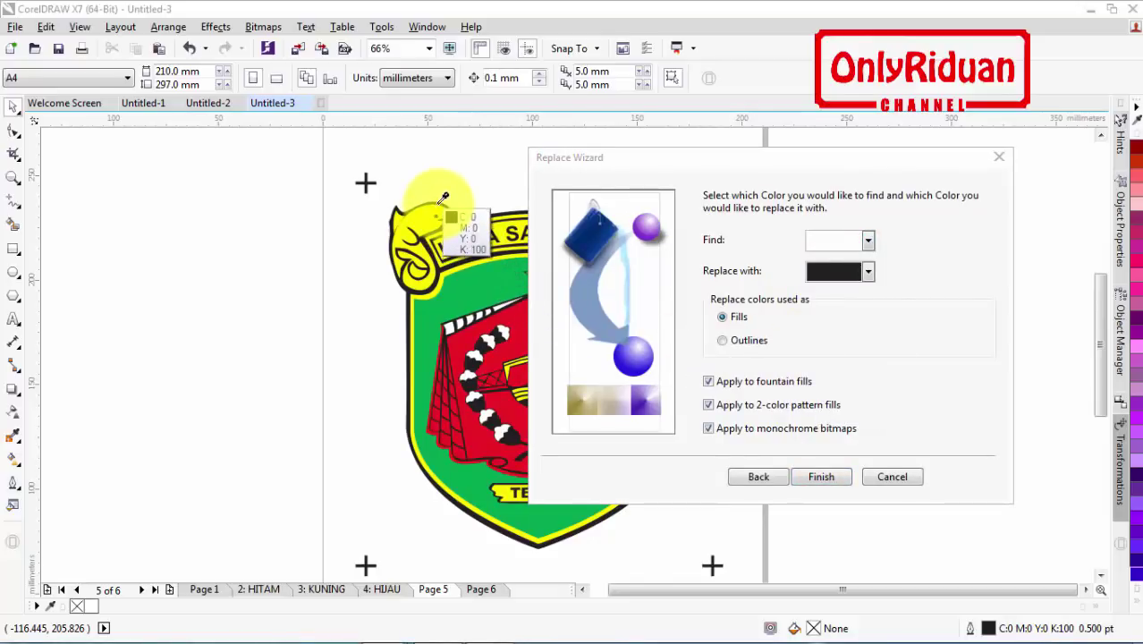
pyautogui.click(439, 202)
# Set white as the replacement for black and replace all black fills on Page 5
pyautogui.click(868, 271)
pyautogui.click(865, 304)
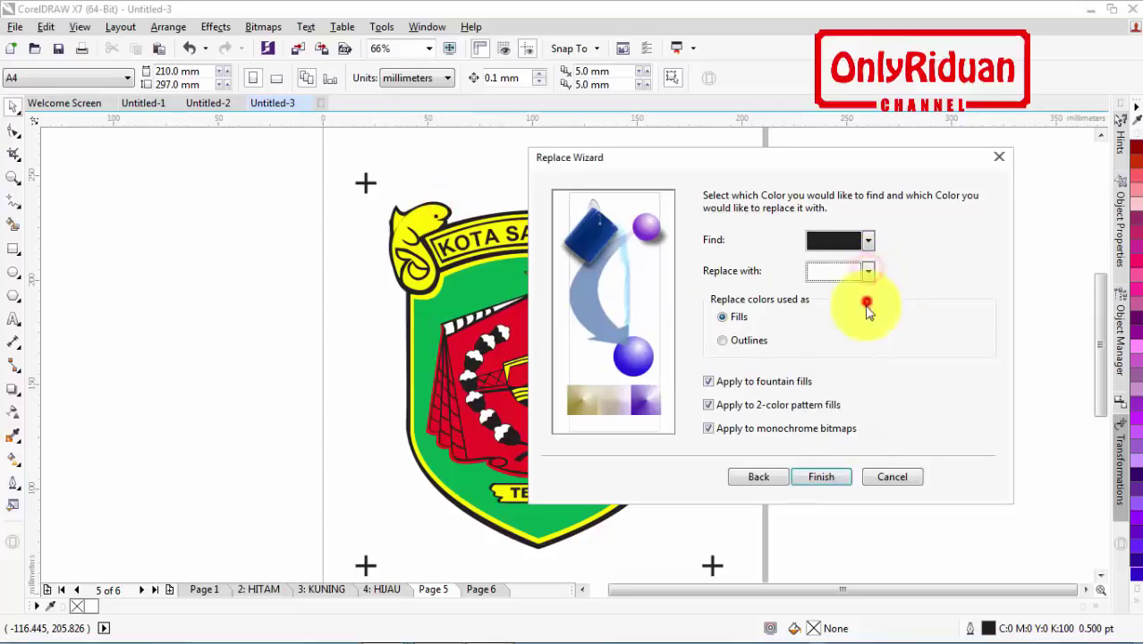
pyautogui.click(821, 477)
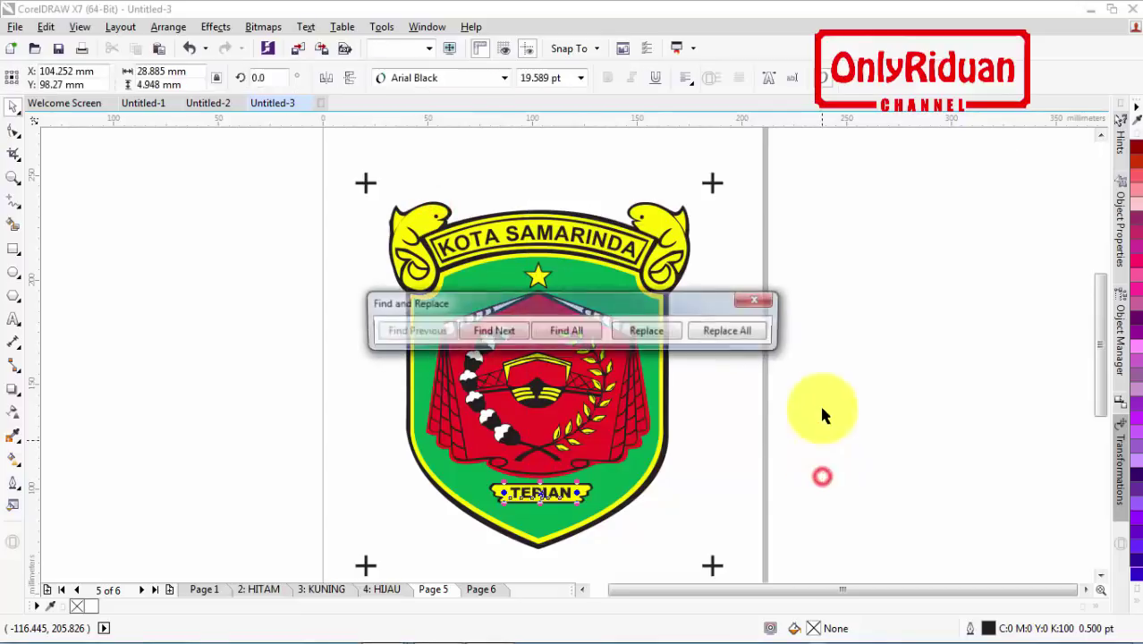
pyautogui.click(736, 332)
pyautogui.click(672, 354)
pyautogui.click(758, 299)
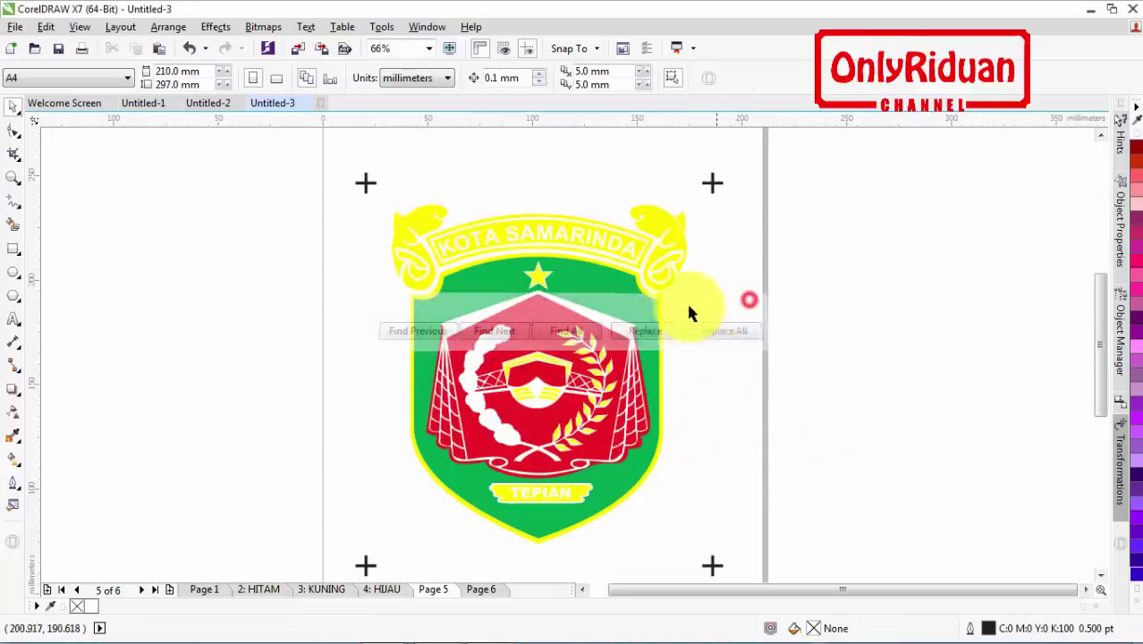
# Start a second colour replacement on Page 5, sampling the fish's yellow as the fill colour to find
pyautogui.click(46, 26)
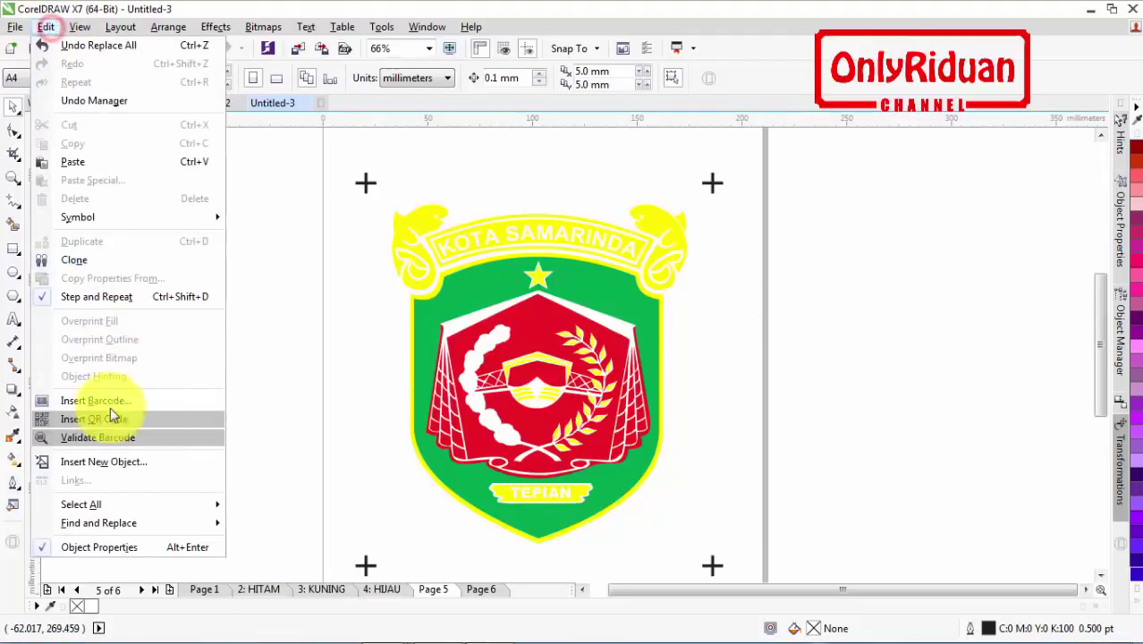
pyautogui.moveTo(103, 525)
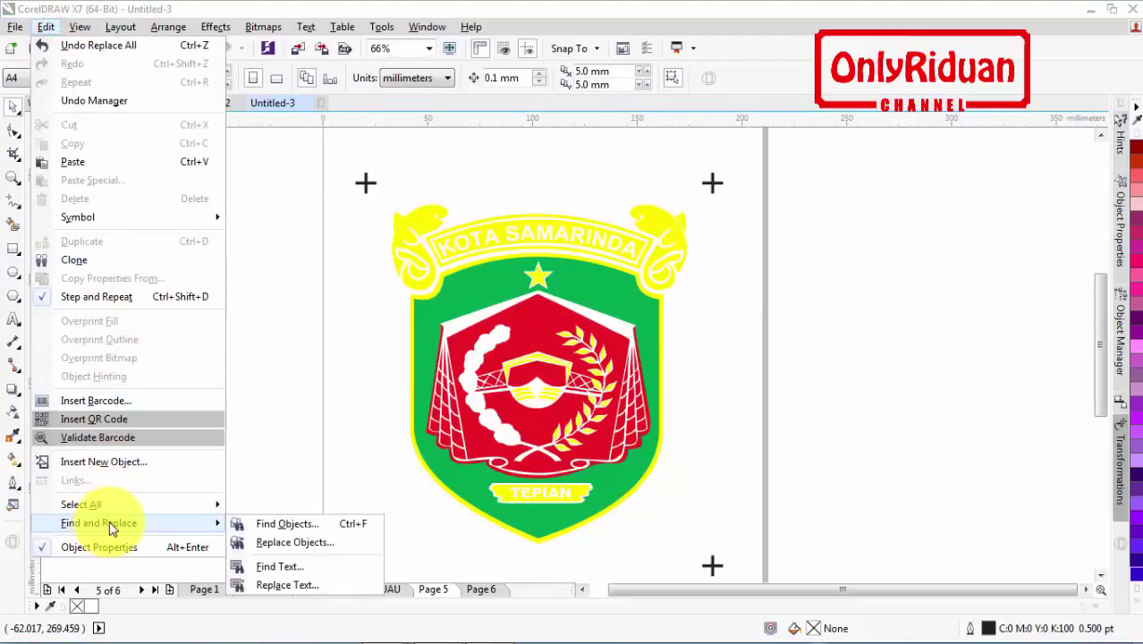
pyautogui.click(287, 543)
pyautogui.moveTo(529, 153); pyautogui.dragTo(807, 150)
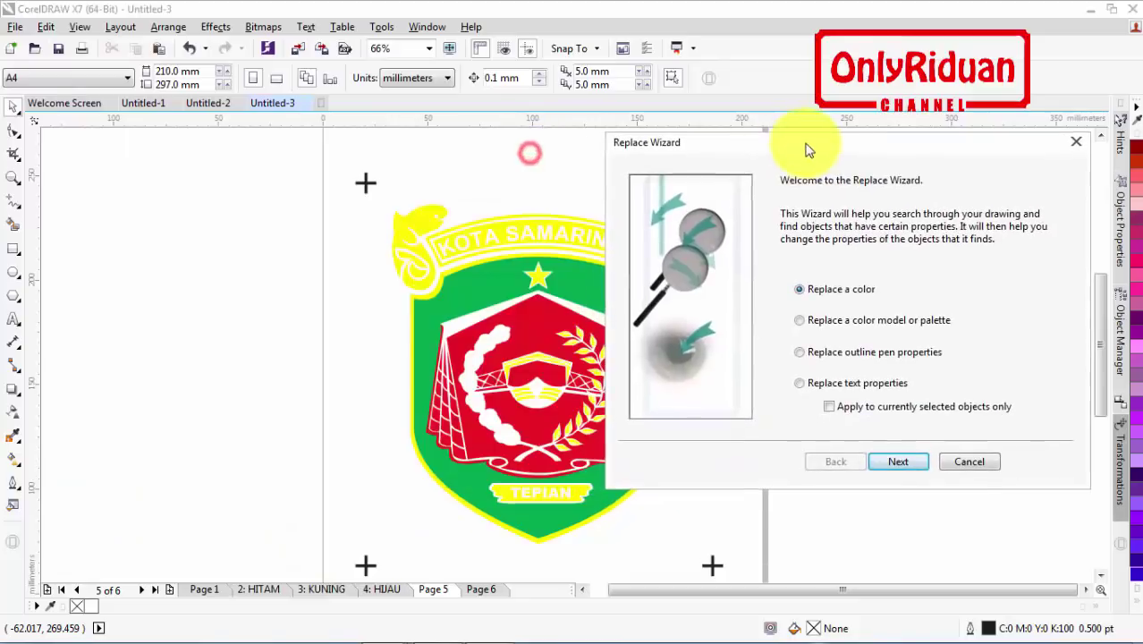
pyautogui.click(898, 462)
pyautogui.click(946, 227)
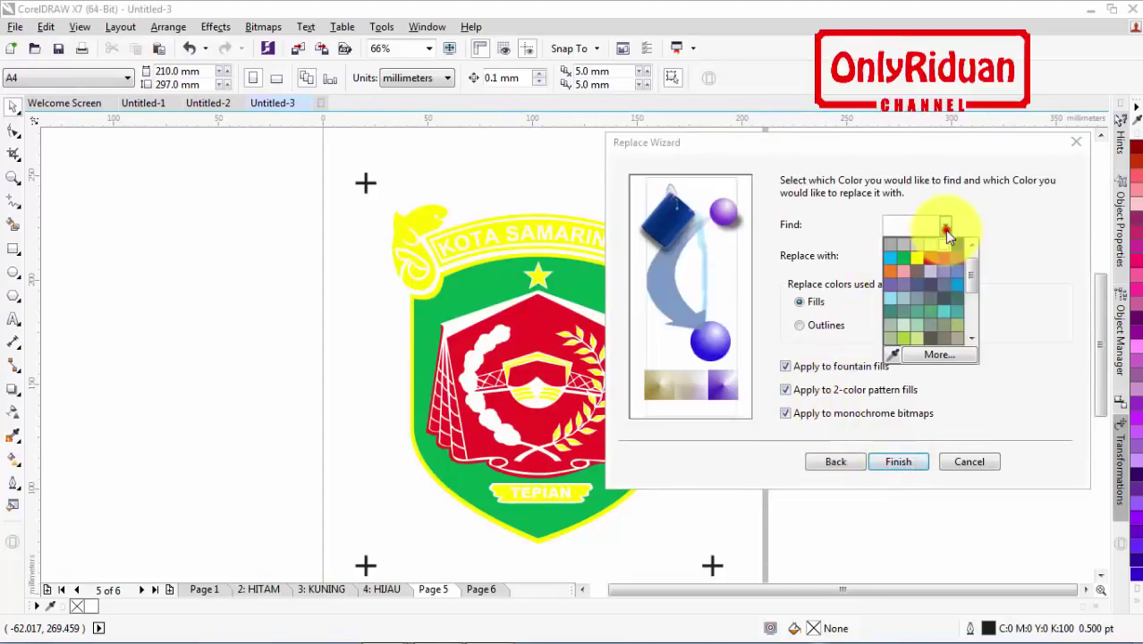
pyautogui.click(892, 354)
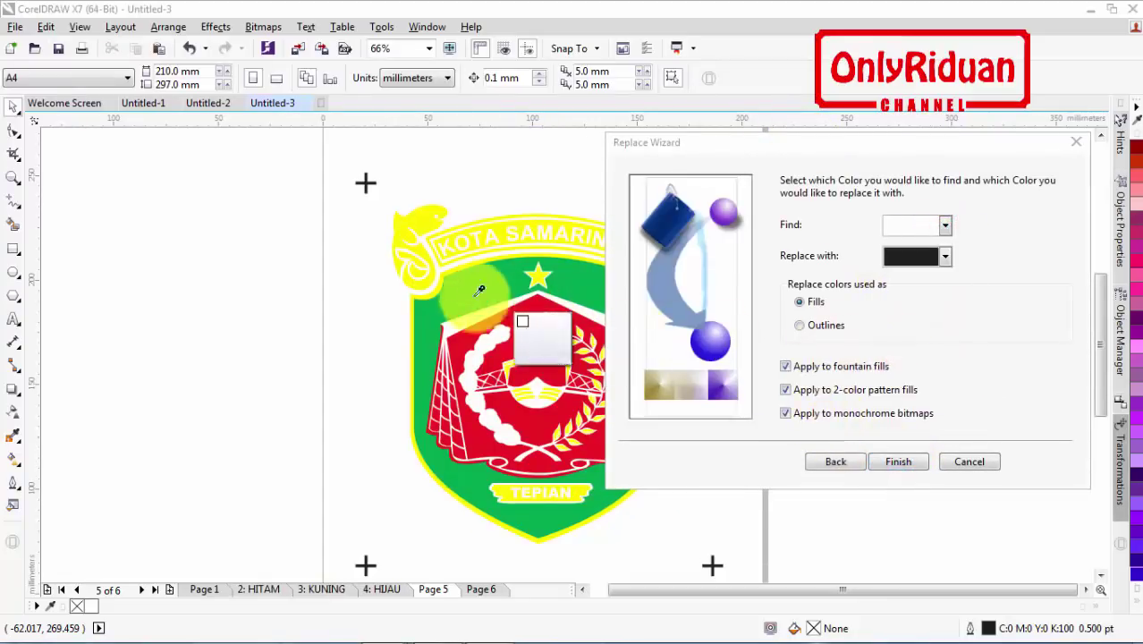
pyautogui.click(433, 219)
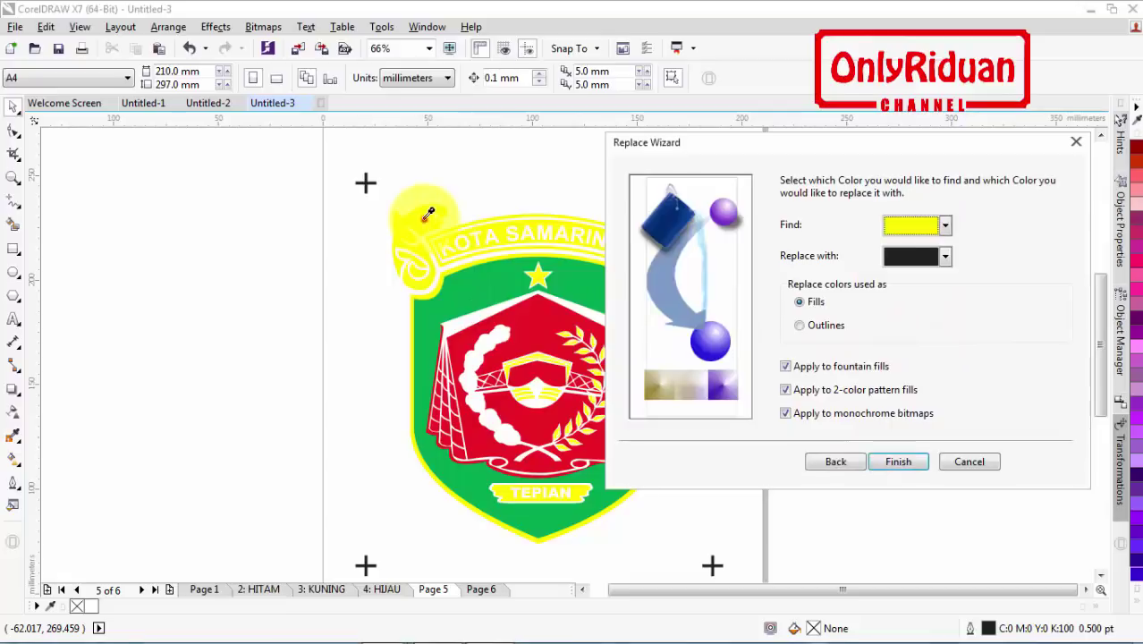
# Set white as the replacement for yellow and replace all yellow fills on Page 5
pyautogui.click(946, 258)
pyautogui.click(941, 291)
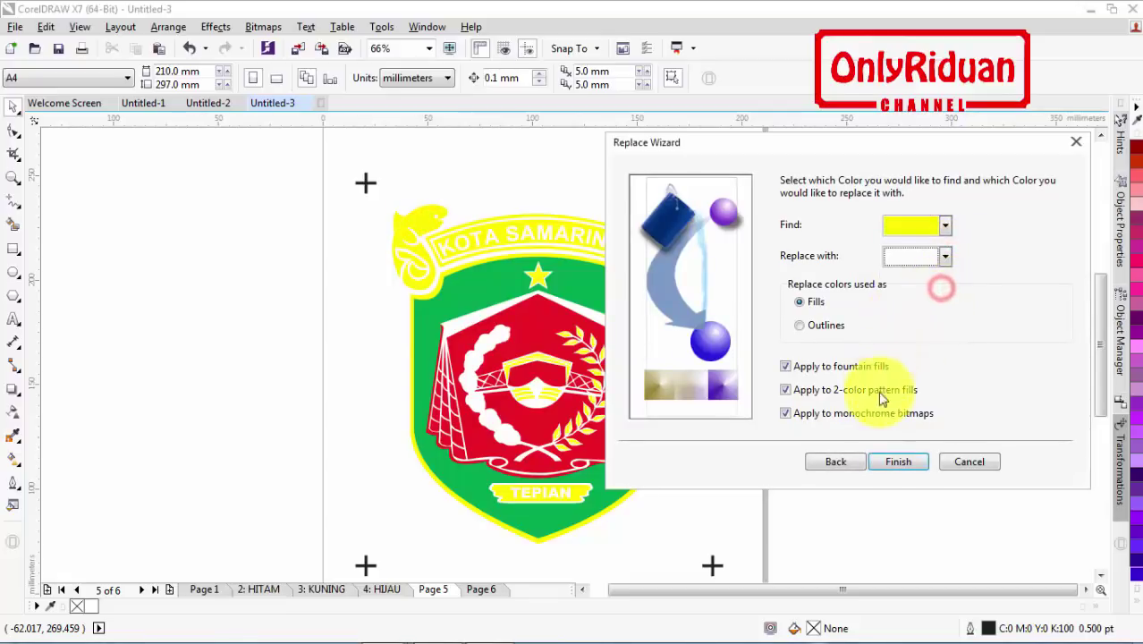
pyautogui.click(898, 461)
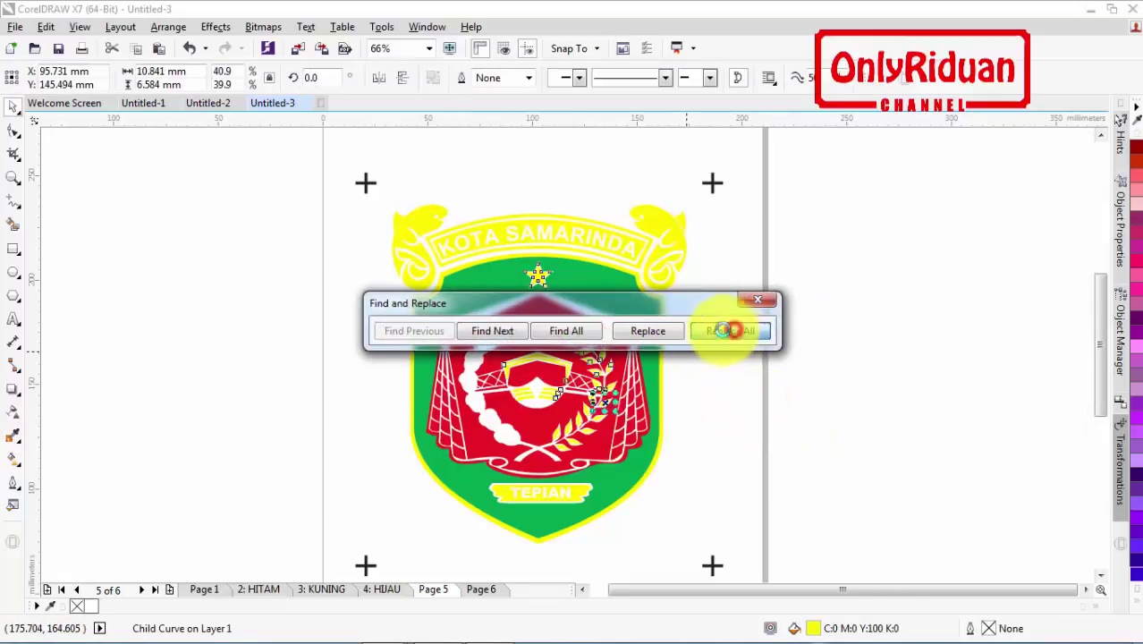
pyautogui.click(729, 330)
pyautogui.click(670, 357)
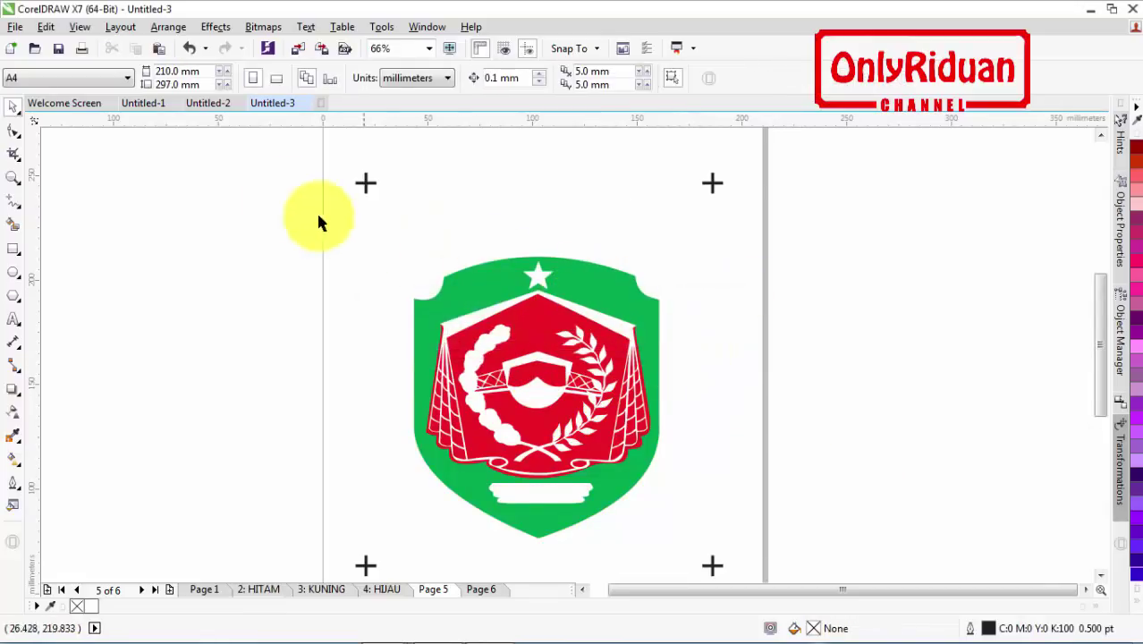
# Start a third colour replacement on Page 5, sampling the shield's green as the fill colour to find
pyautogui.click(44, 26)
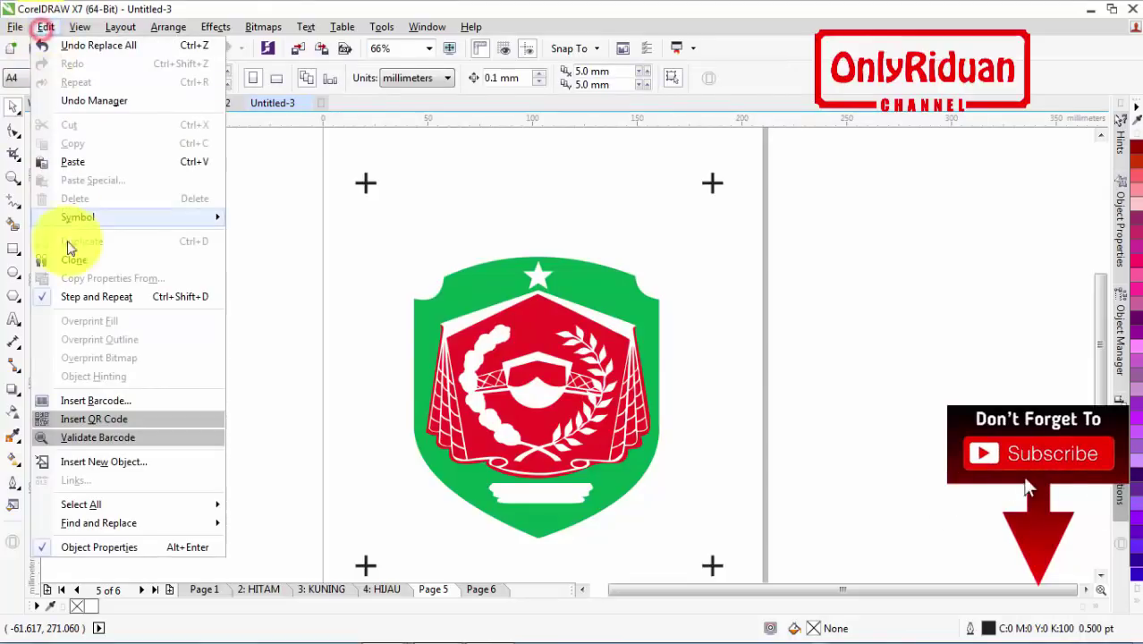
pyautogui.moveTo(120, 524)
pyautogui.click(285, 540)
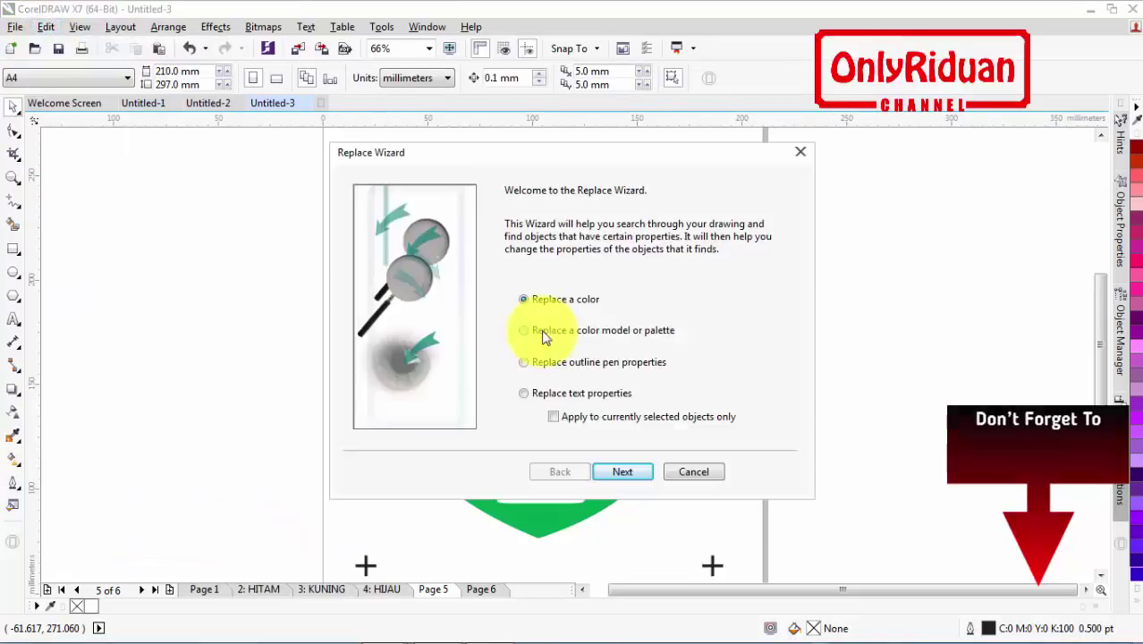
pyautogui.click(623, 471)
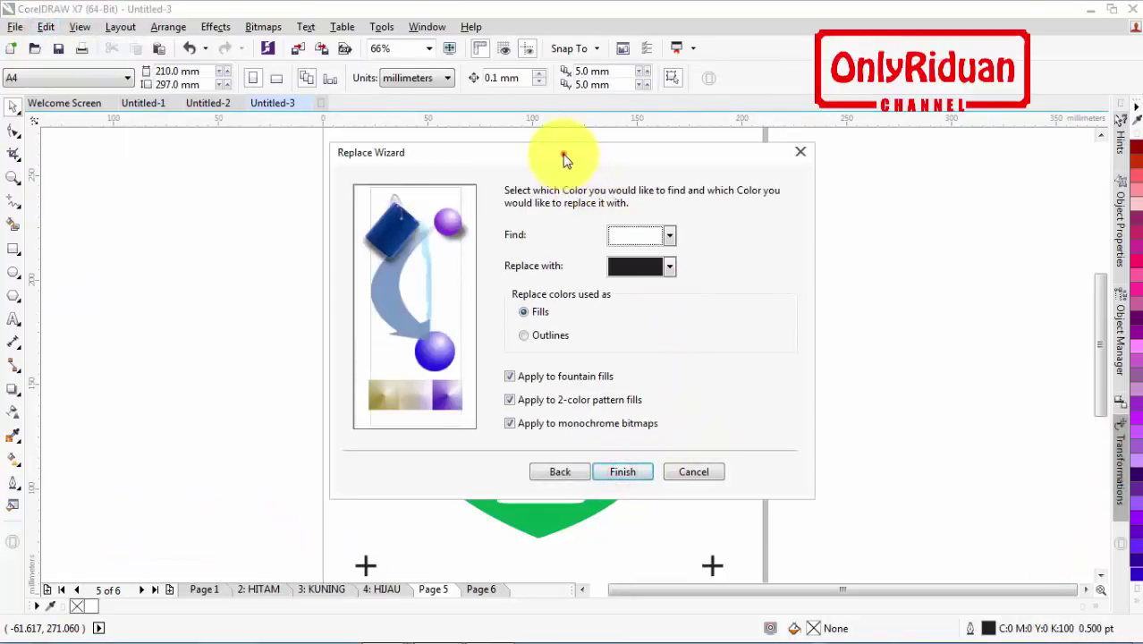
pyautogui.moveTo(564, 157); pyautogui.dragTo(853, 141)
pyautogui.click(958, 222)
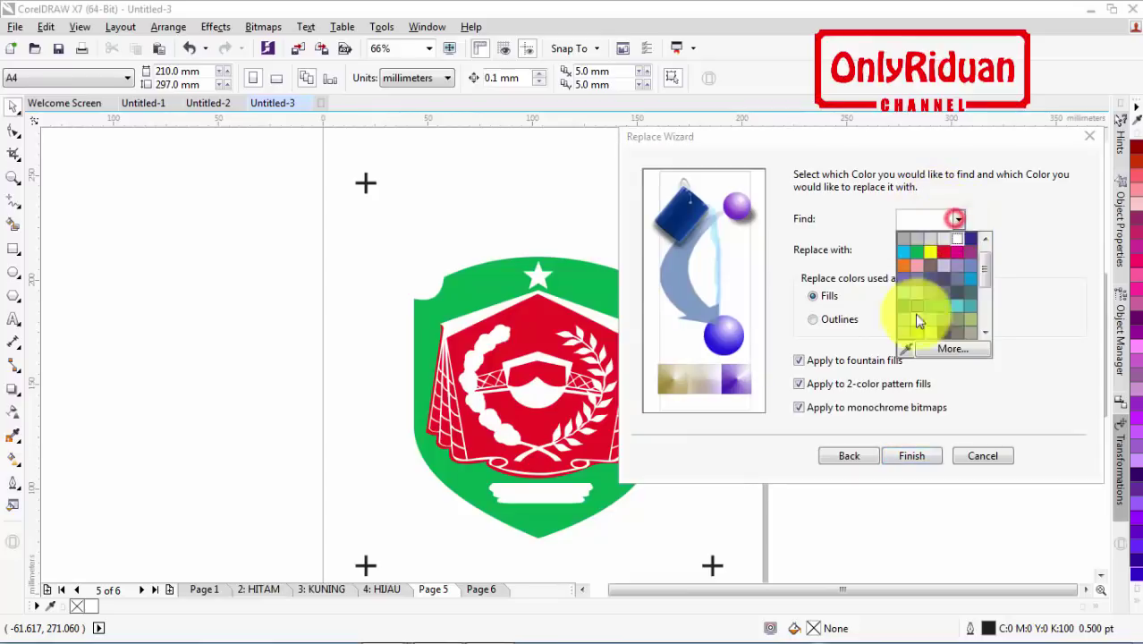
pyautogui.click(906, 356)
pyautogui.click(566, 274)
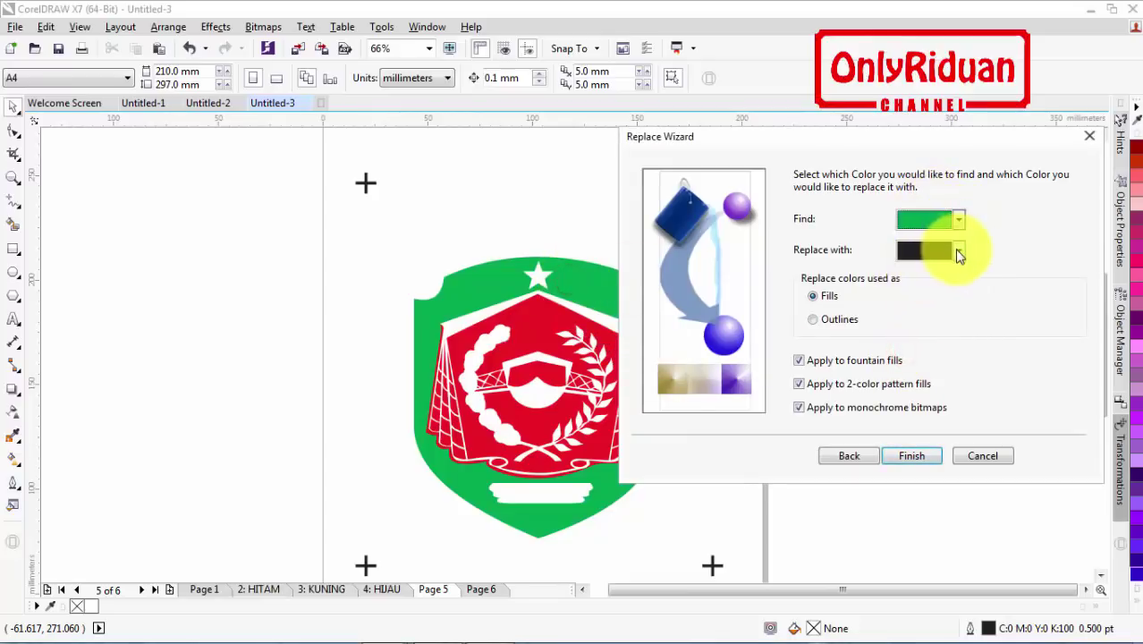
# Set white as the replacement for green and replace all green fills on Page 5
pyautogui.click(958, 251)
pyautogui.click(954, 286)
pyautogui.click(915, 456)
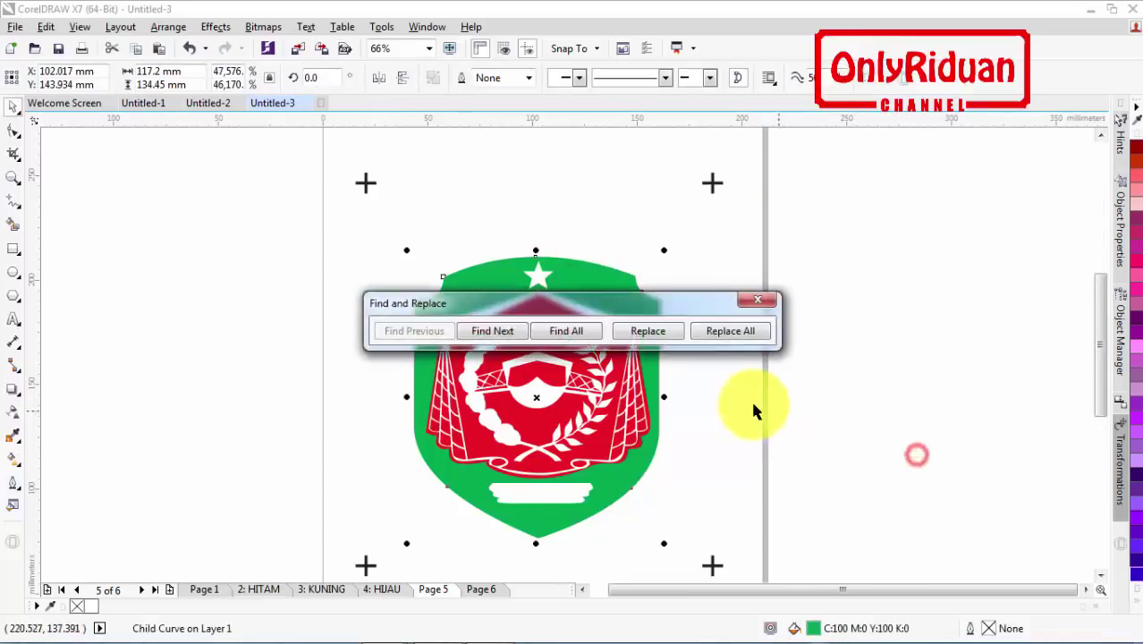
pyautogui.click(726, 331)
pyautogui.click(691, 274)
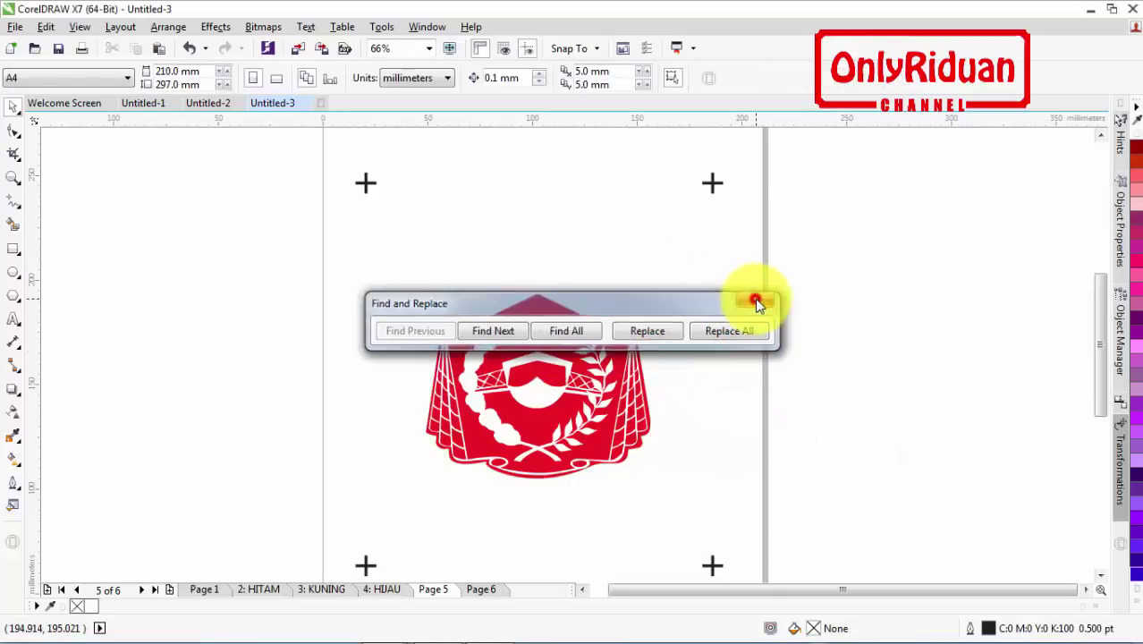
pyautogui.click(758, 299)
# Start a colour replacement on Page 6, sampling the black of the fish's outline as the fill colour to find
pyautogui.click(483, 589)
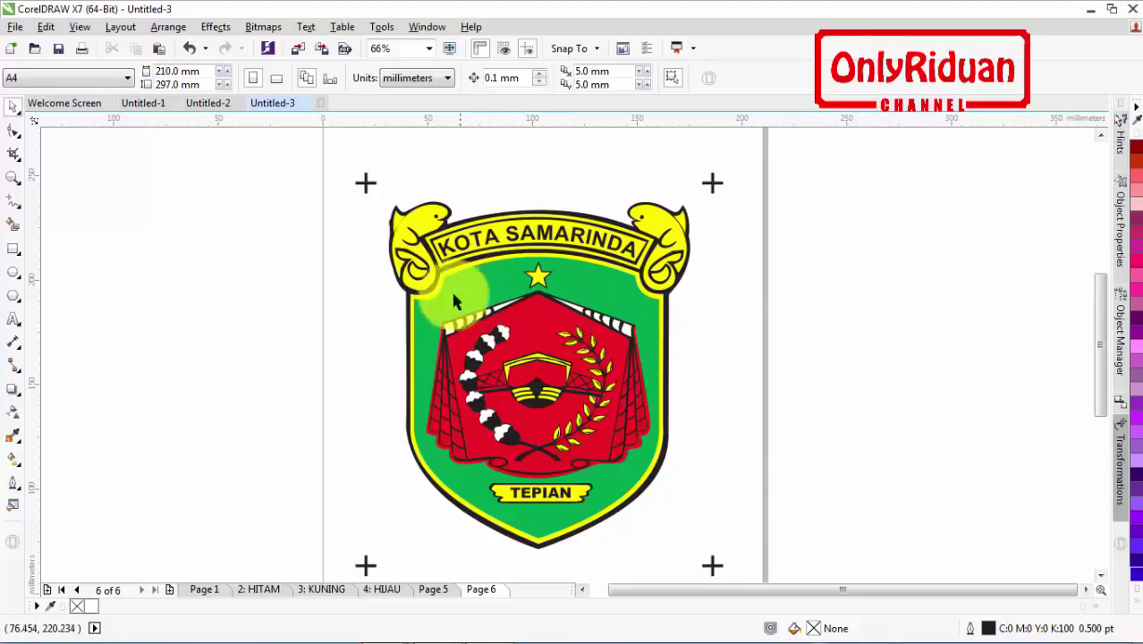
pyautogui.click(46, 28)
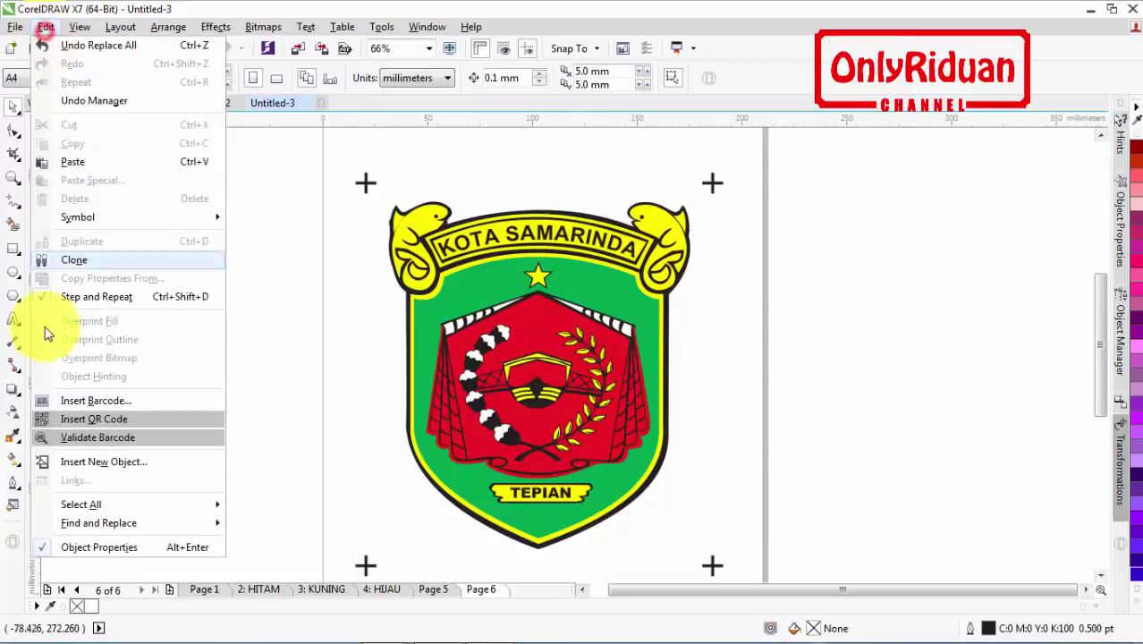
pyautogui.moveTo(98, 523)
pyautogui.click(267, 540)
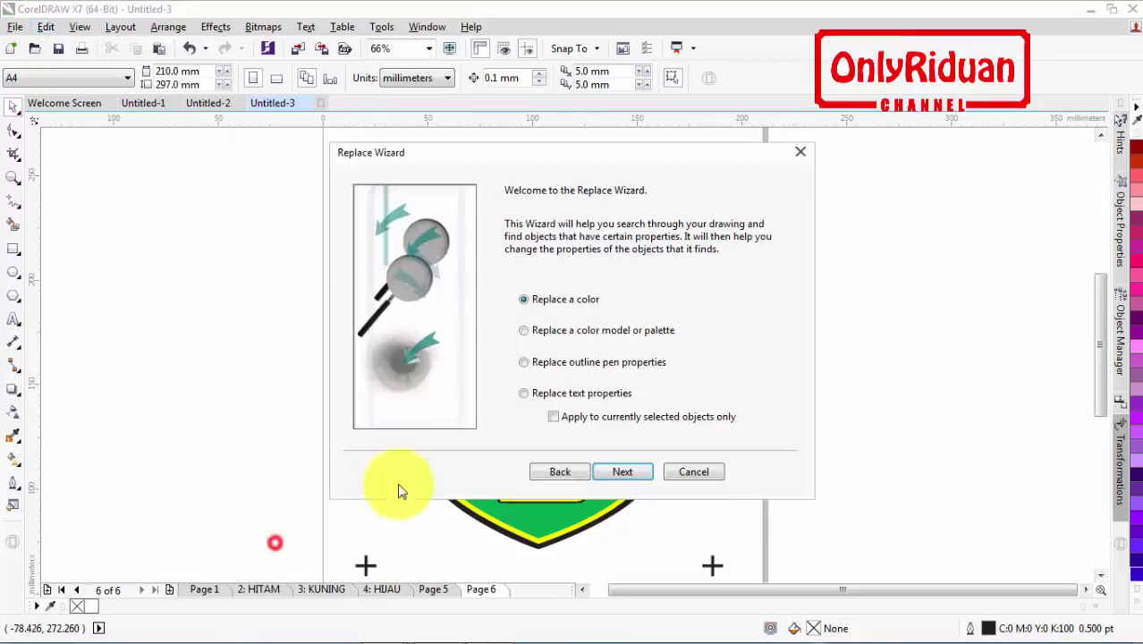
pyautogui.click(620, 471)
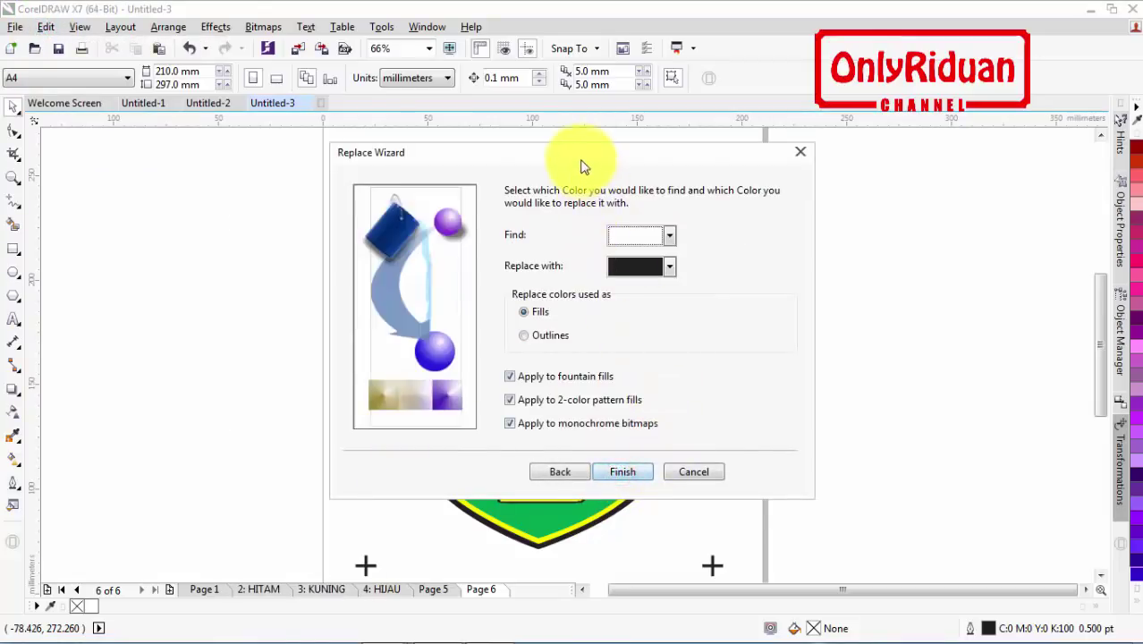
pyautogui.moveTo(577, 158); pyautogui.dragTo(803, 147)
pyautogui.click(896, 223)
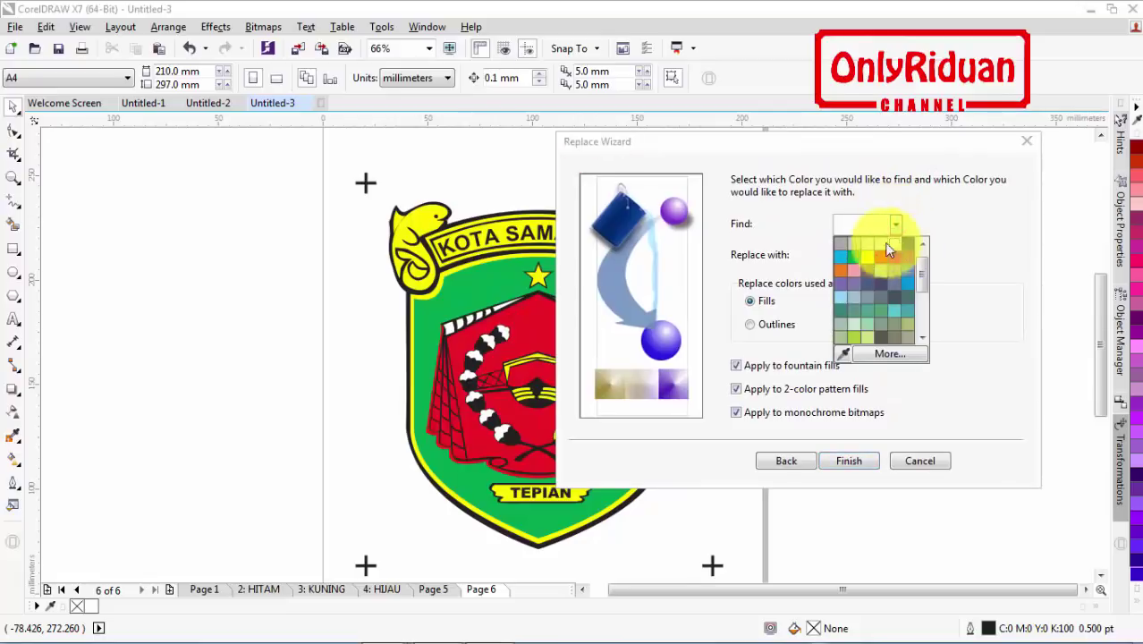
pyautogui.click(843, 353)
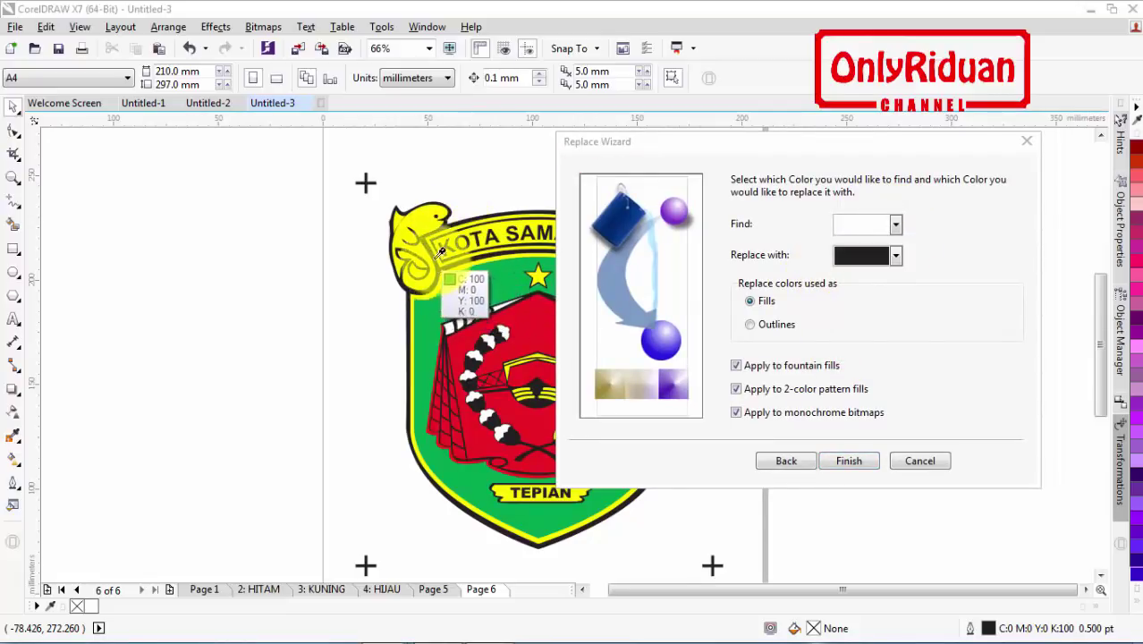
pyautogui.click(453, 211)
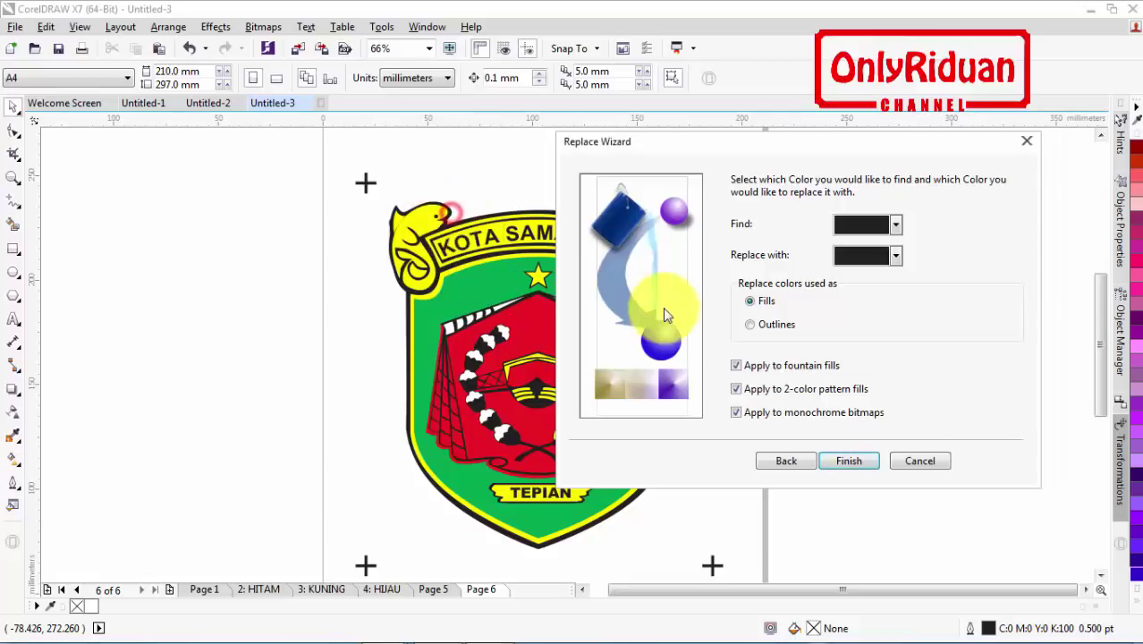
# Set white as the replacement for black and replace all black fills on Page 6
pyautogui.click(896, 254)
pyautogui.click(893, 286)
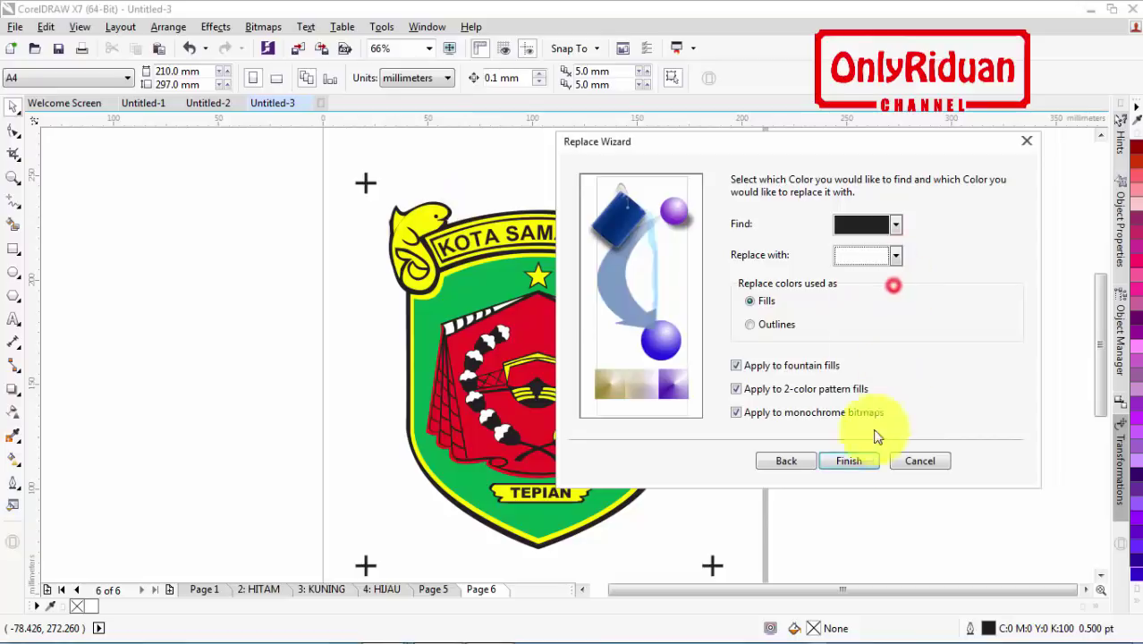
pyautogui.click(849, 461)
pyautogui.click(742, 329)
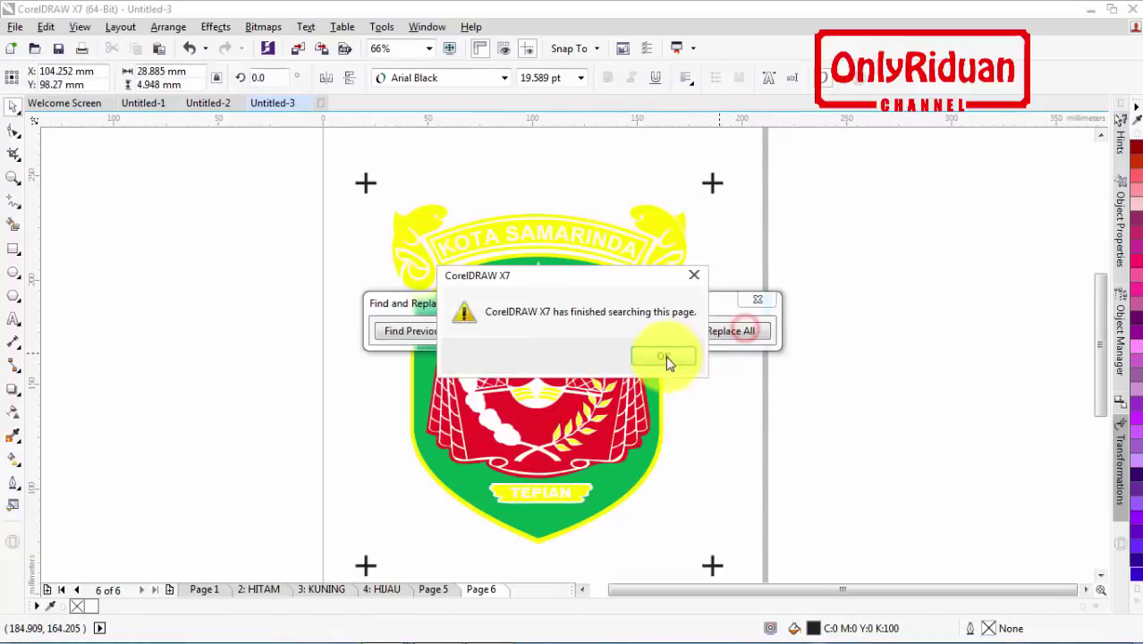
pyautogui.click(660, 358)
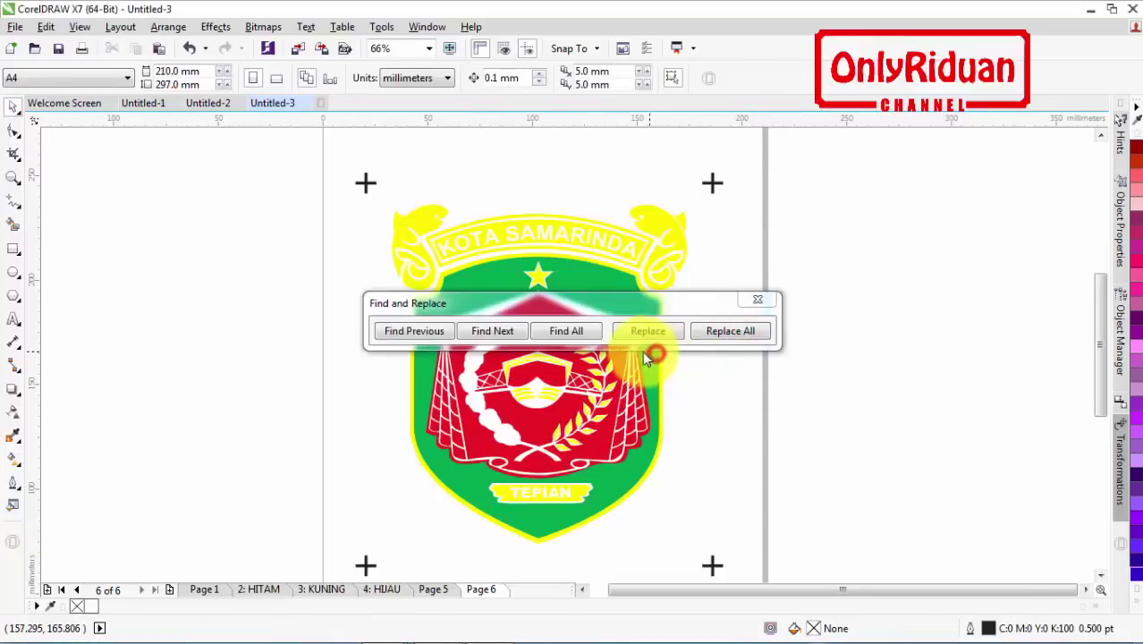
# Start a second colour replacement on Page 6, sampling the yellow of the fish as the fill colour to find
pyautogui.click(756, 300)
pyautogui.click(46, 27)
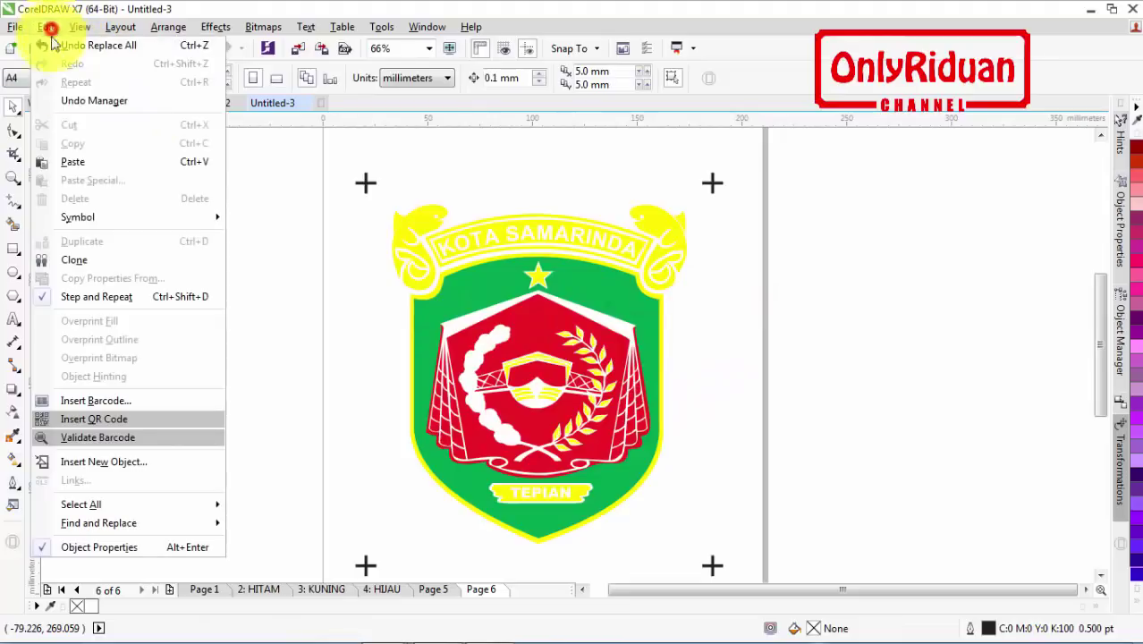
pyautogui.moveTo(198, 532)
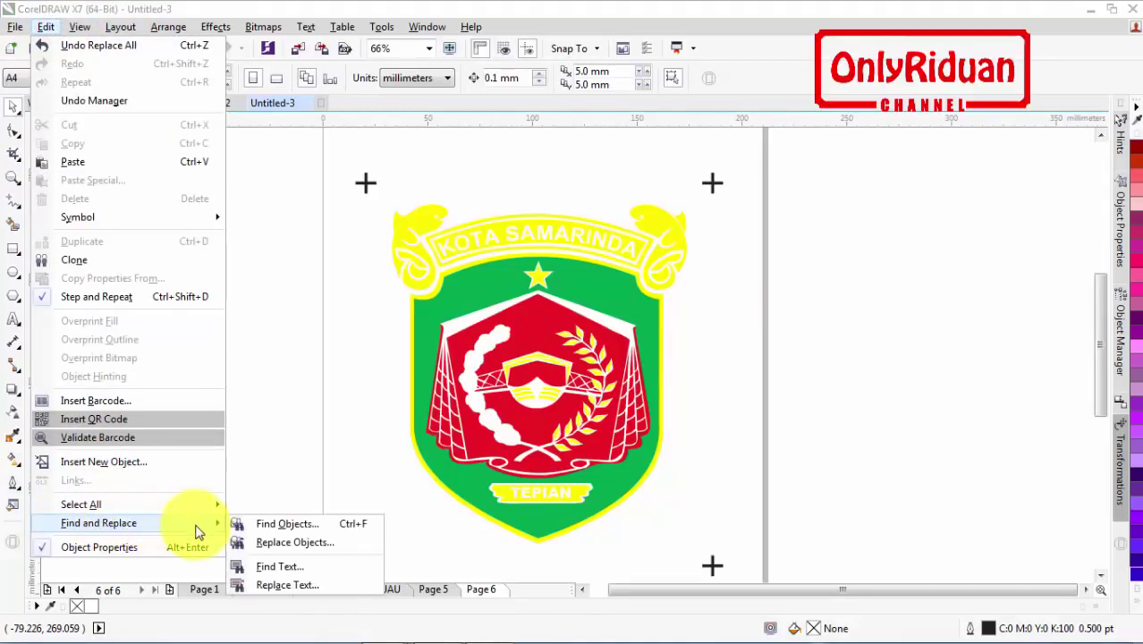
pyautogui.click(293, 542)
pyautogui.moveTo(540, 152); pyautogui.dragTo(816, 152)
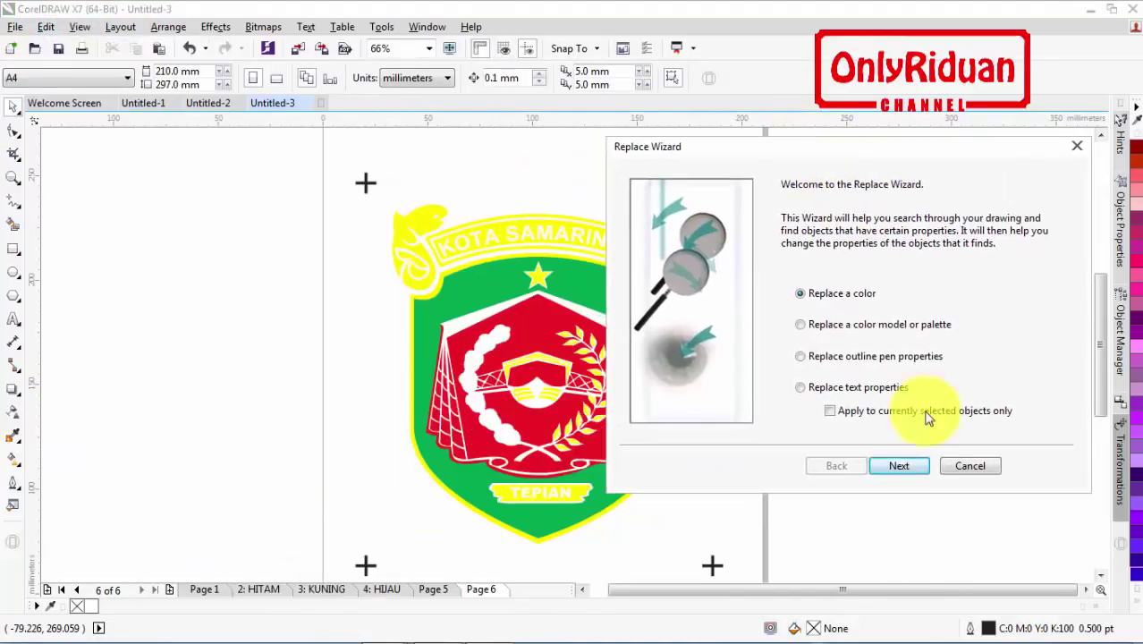
pyautogui.click(896, 468)
pyautogui.click(946, 231)
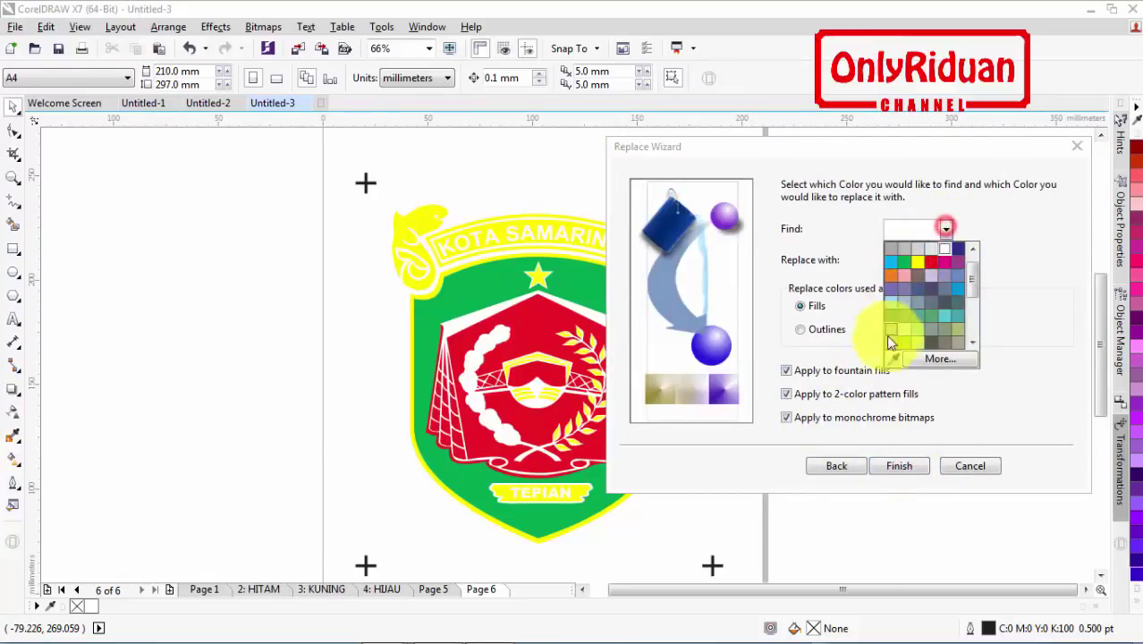
pyautogui.click(890, 362)
pyautogui.click(429, 215)
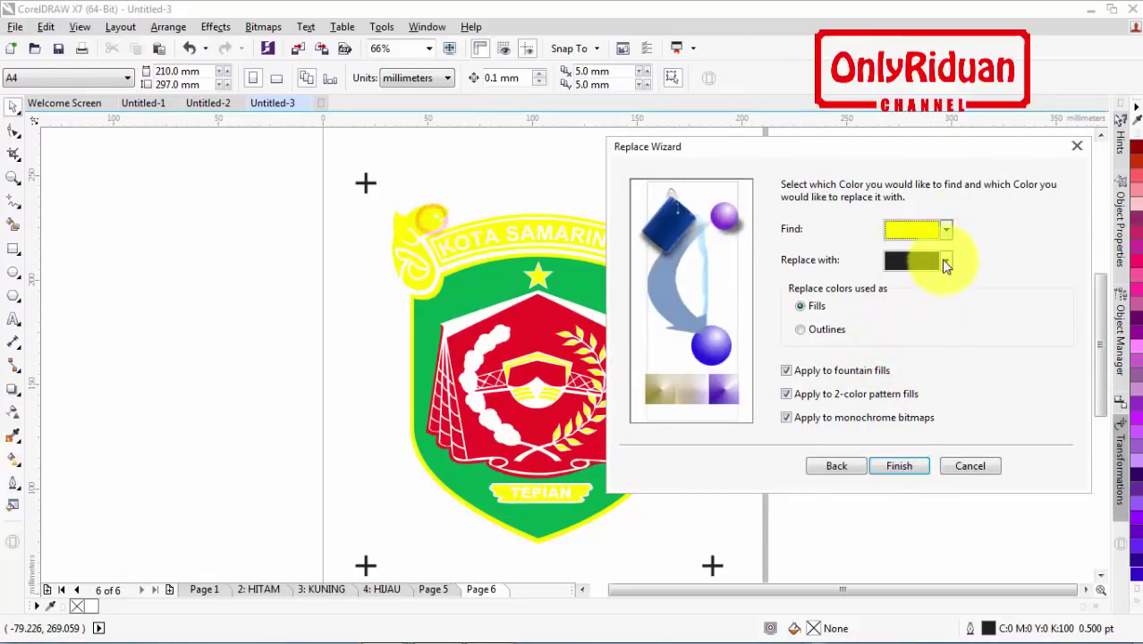
# Set white as the replacement for yellow and replace all yellow fills on Page 6
pyautogui.click(944, 259)
pyautogui.click(945, 295)
pyautogui.click(898, 466)
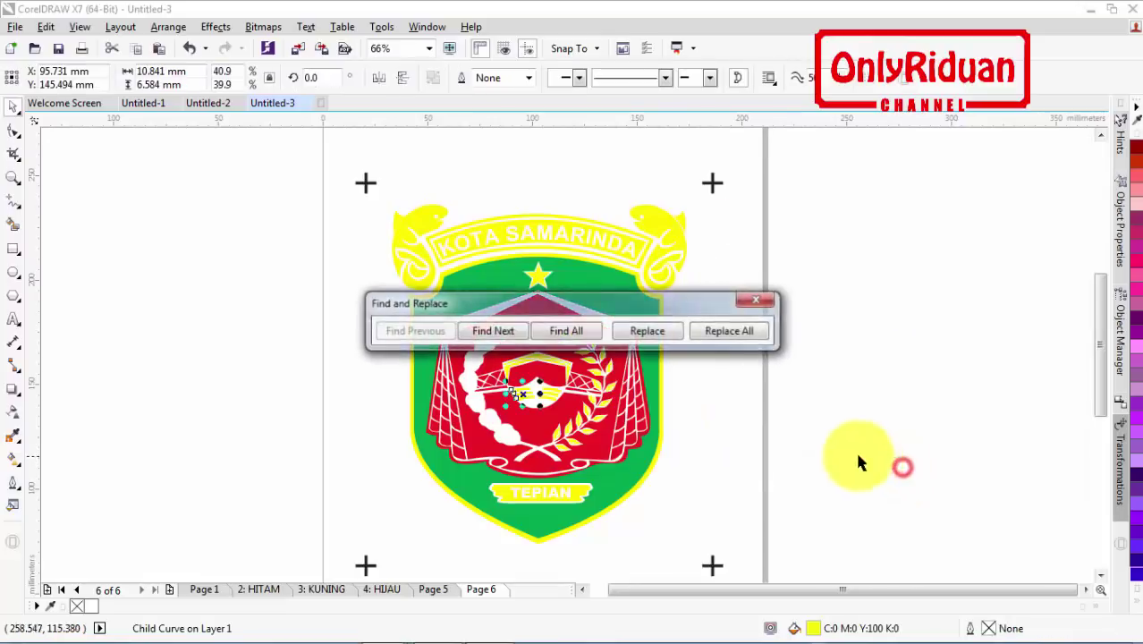
pyautogui.click(732, 330)
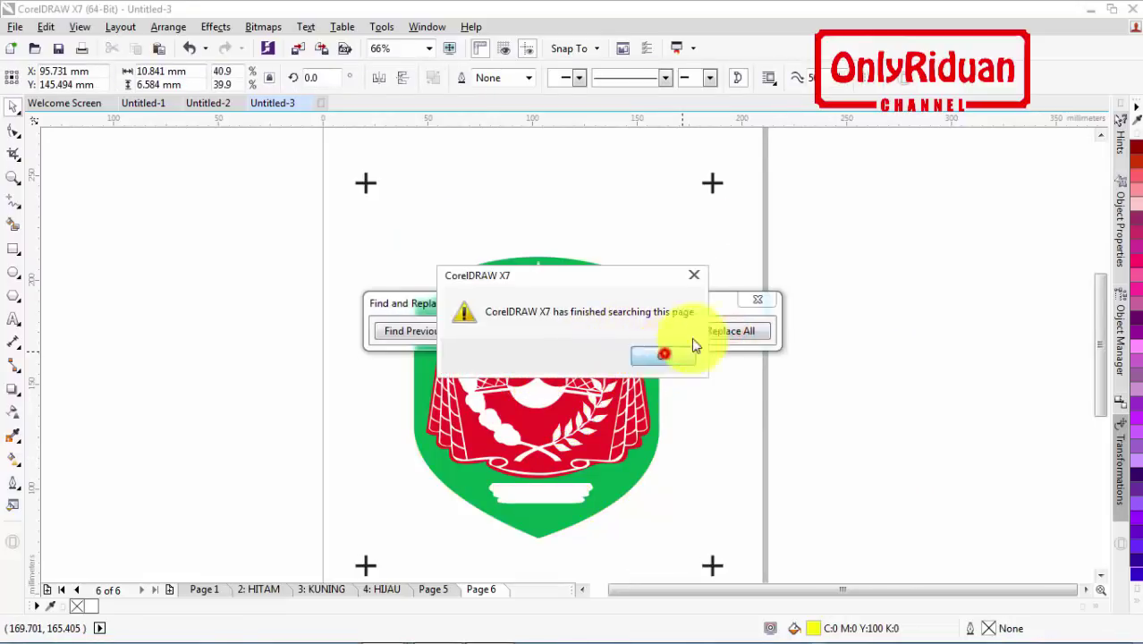
pyautogui.click(663, 355)
pyautogui.click(757, 299)
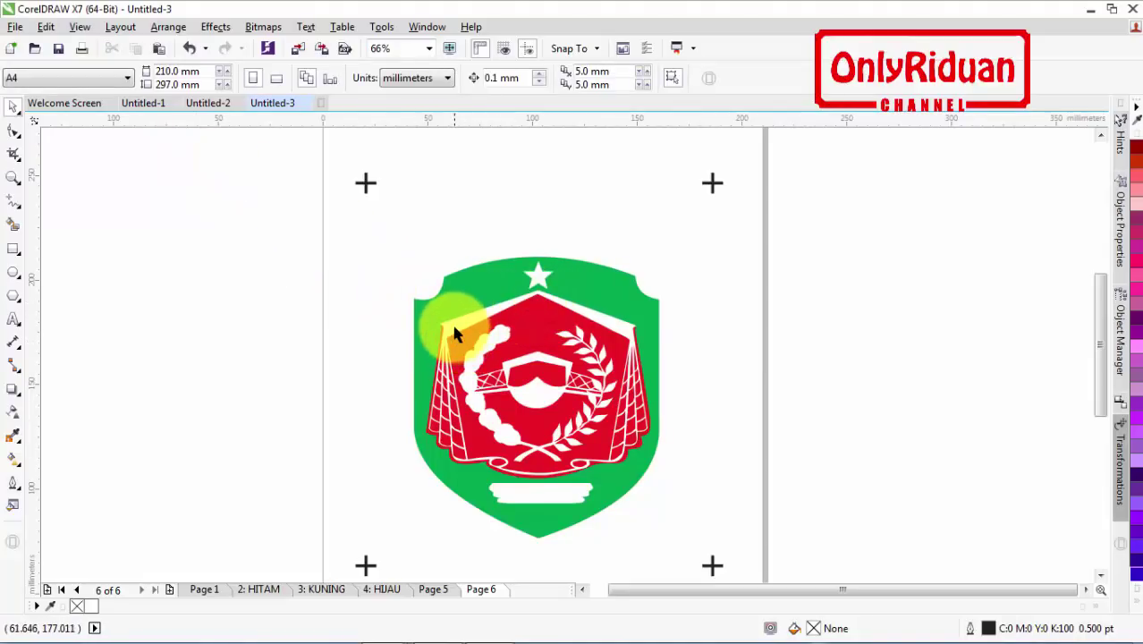
# Start a colour replacement on Page 6, sampling the white (#FFFFFF) of the roof edge as the fill colour to find
pyautogui.click(46, 27)
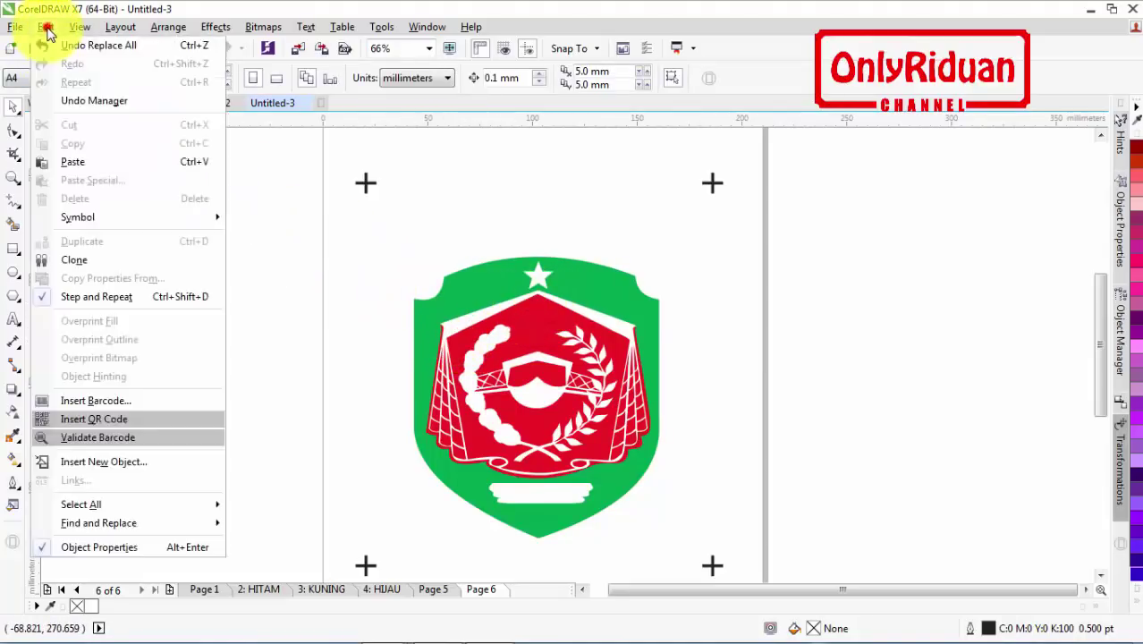
pyautogui.moveTo(100, 524)
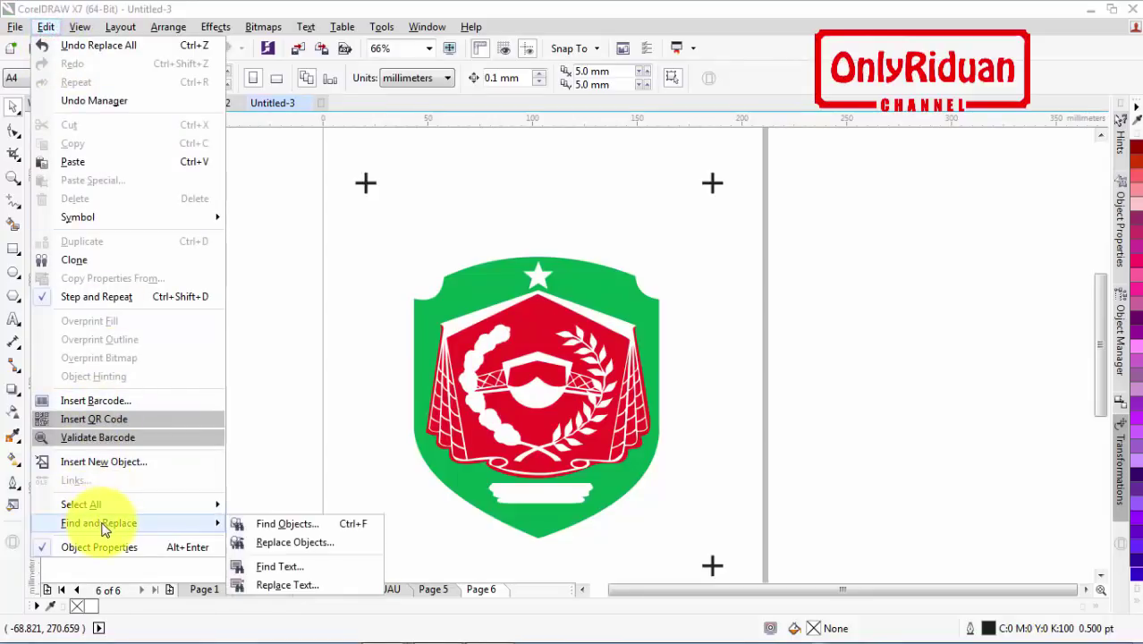
pyautogui.click(284, 542)
pyautogui.moveTo(526, 159); pyautogui.dragTo(684, 156)
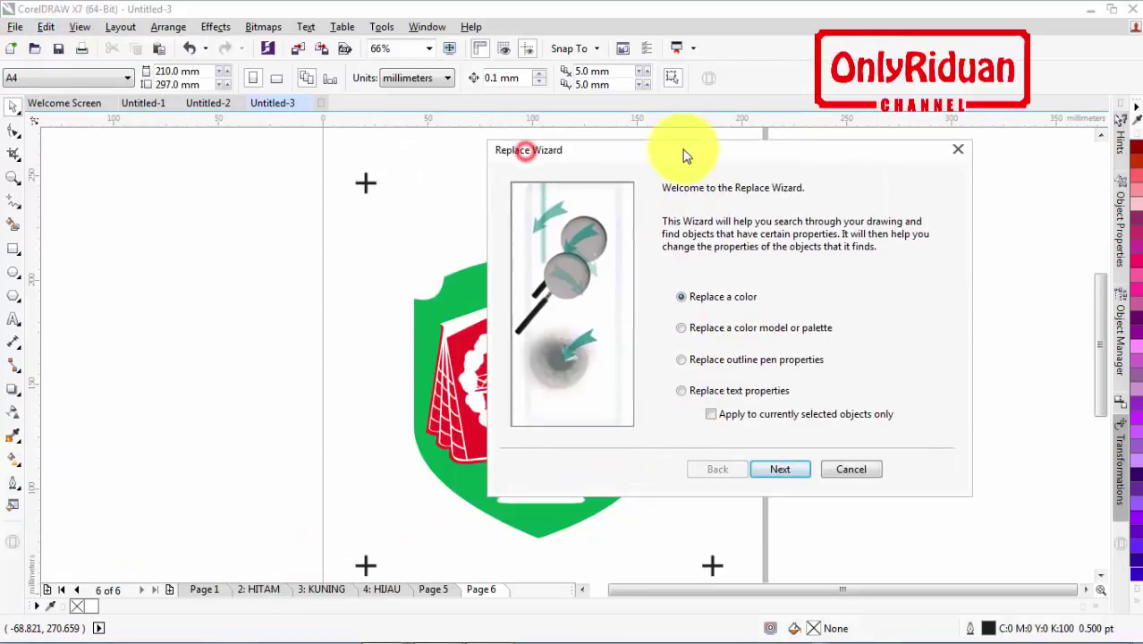
pyautogui.click(778, 469)
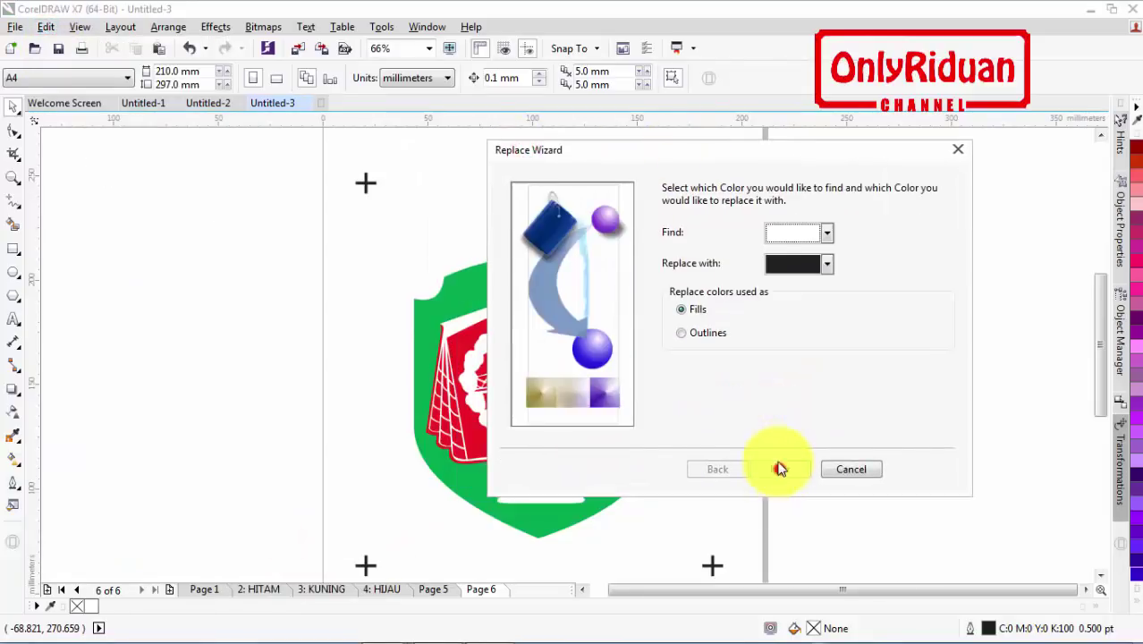
pyautogui.click(831, 237)
pyautogui.click(774, 364)
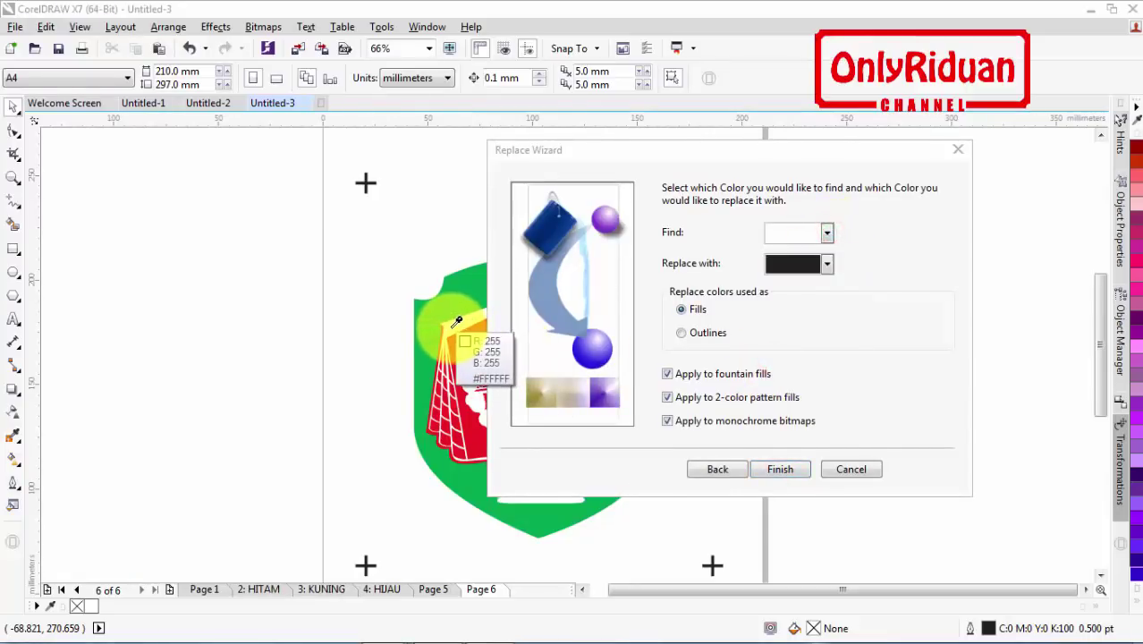
pyautogui.click(454, 324)
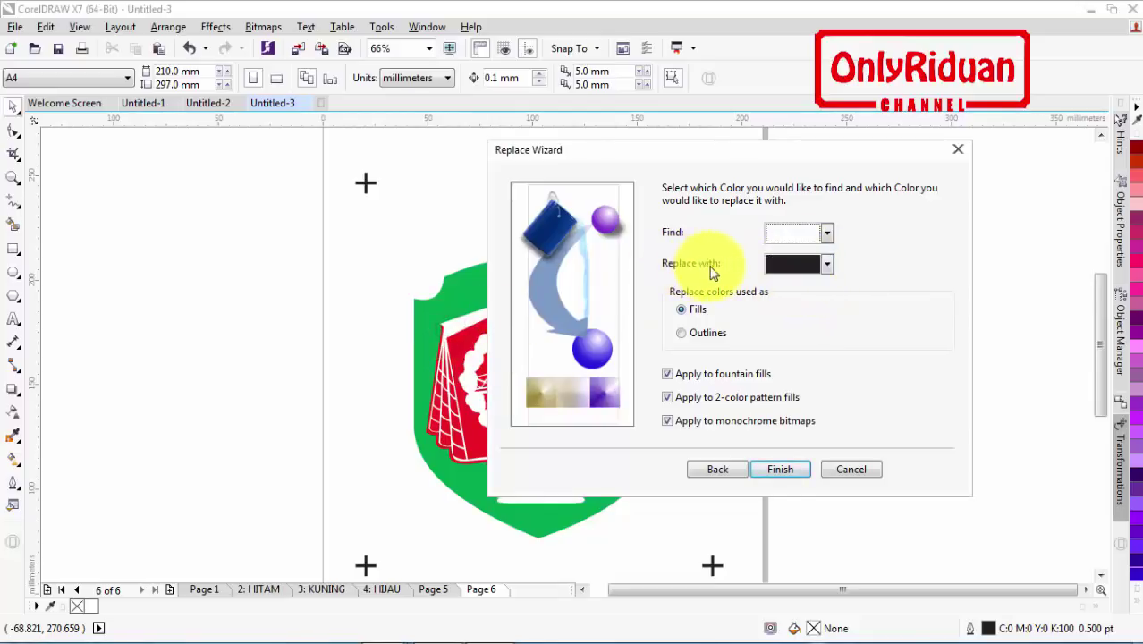
# Replace all fills matching the sampled white with black on Page 6
pyautogui.click(781, 469)
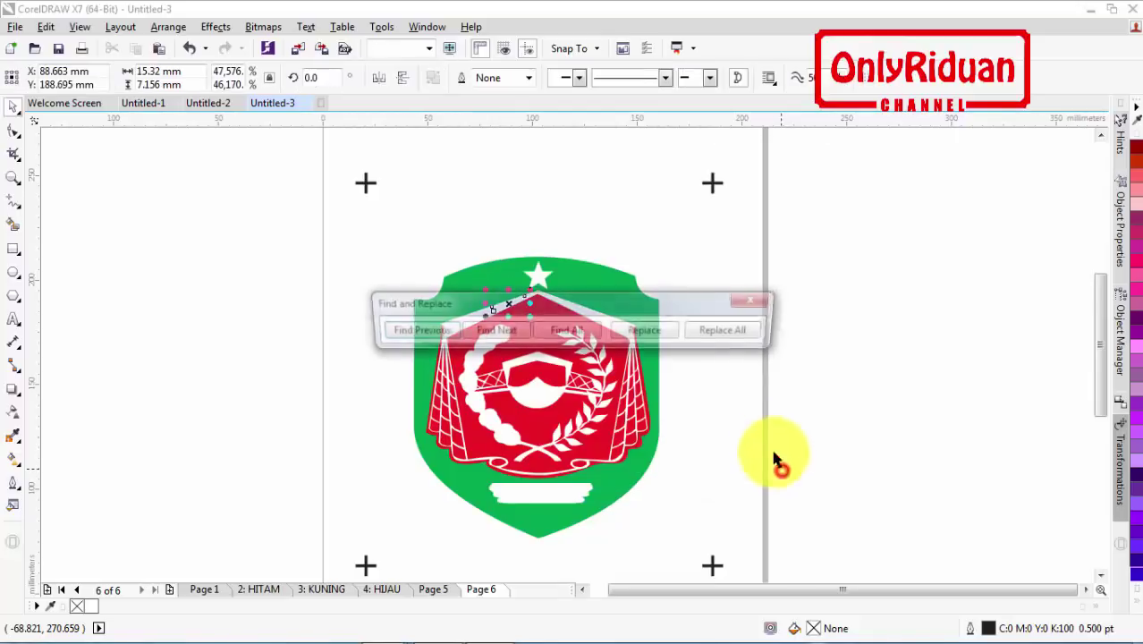
pyautogui.click(738, 335)
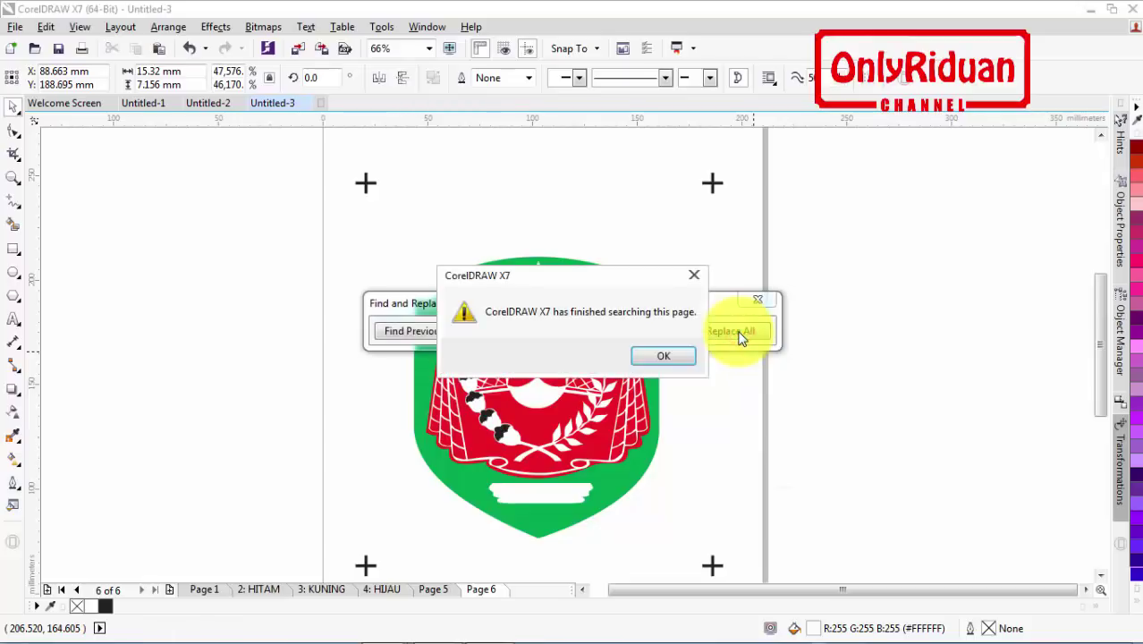
pyautogui.click(655, 356)
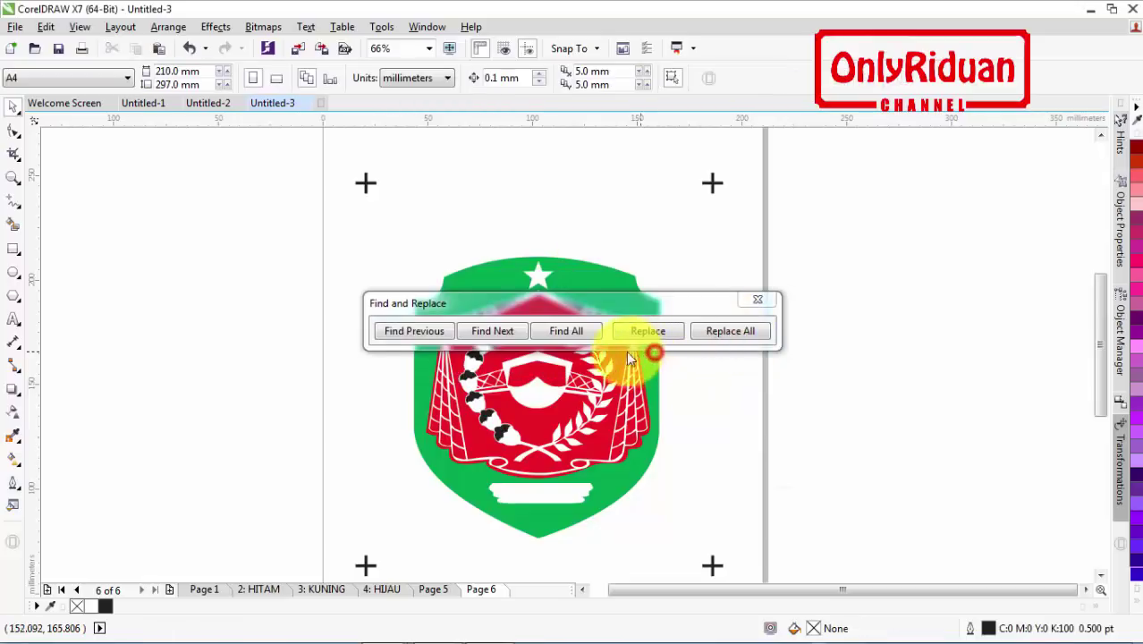
pyautogui.click(757, 301)
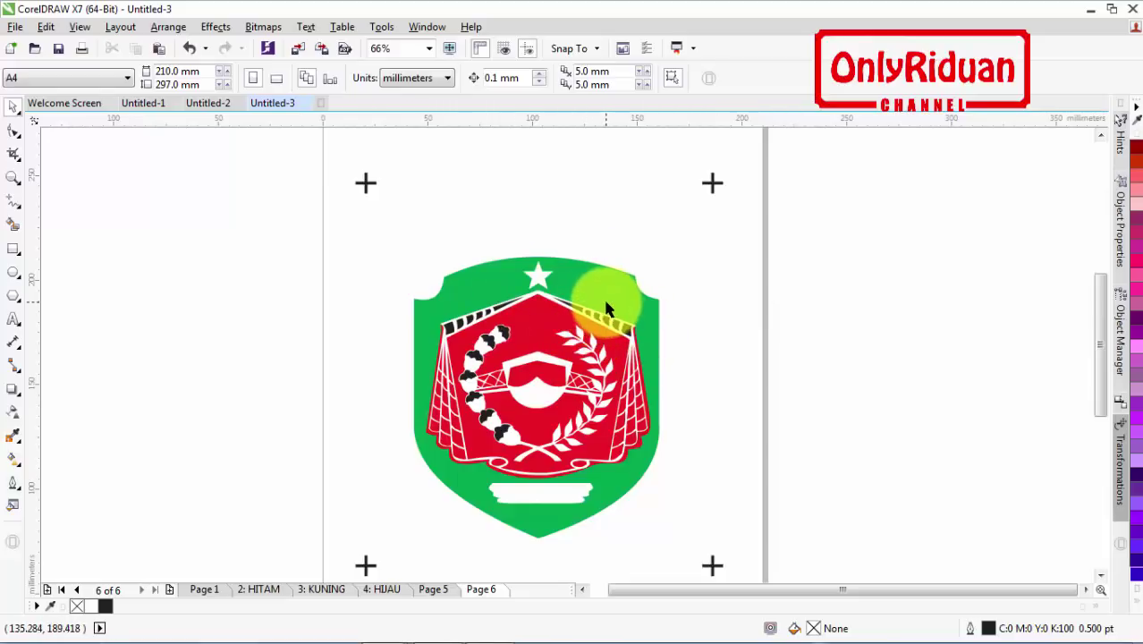
# Start another colour replacement on Page 6, sampling the shield's green as the fill colour to find
pyautogui.click(45, 28)
pyautogui.moveTo(89, 523)
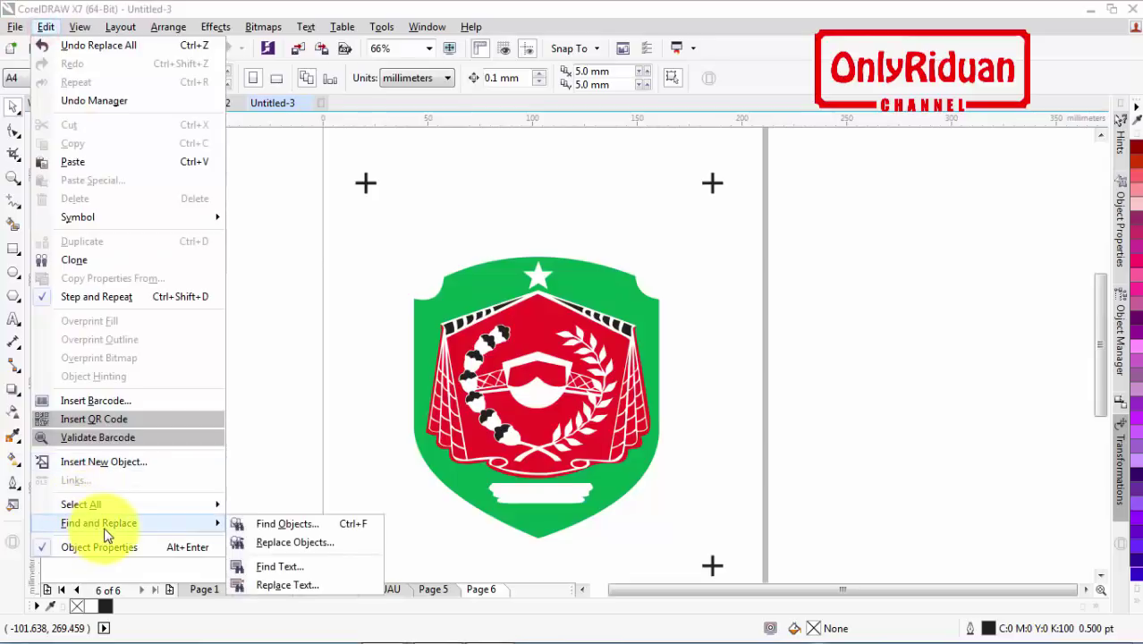
pyautogui.click(289, 543)
pyautogui.click(622, 469)
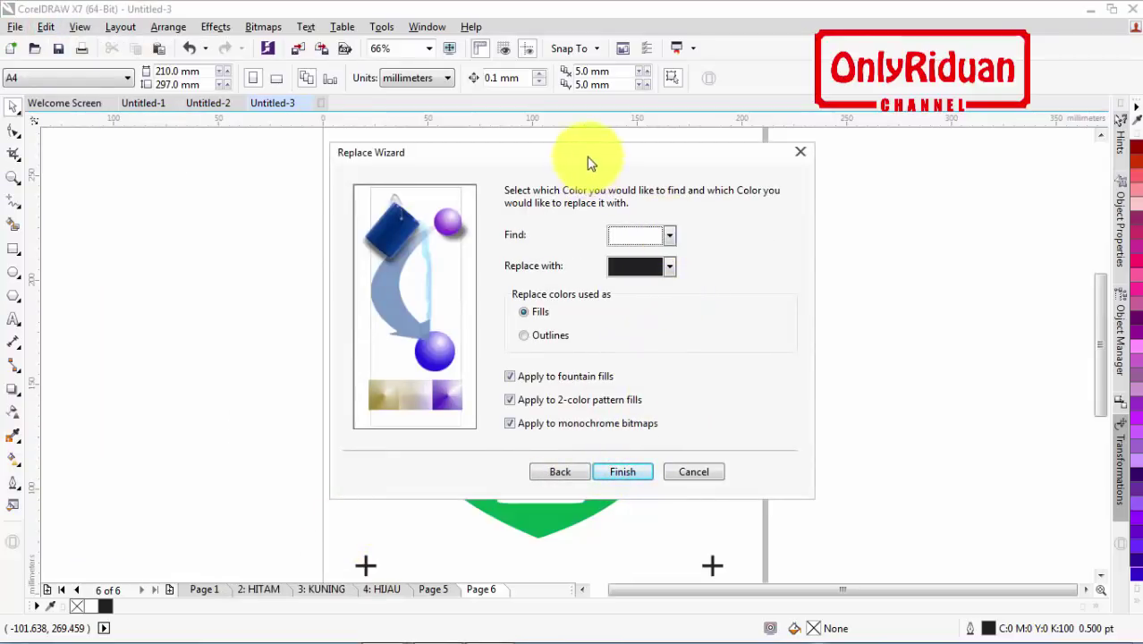
pyautogui.moveTo(588, 154); pyautogui.dragTo(856, 143)
pyautogui.click(941, 226)
pyautogui.click(880, 356)
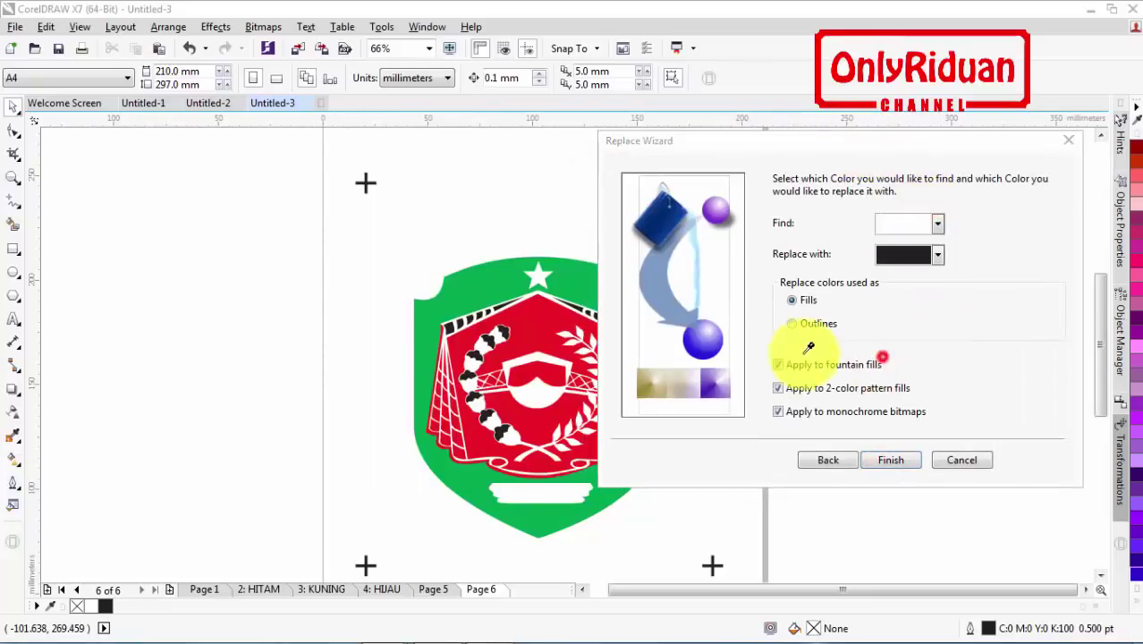
pyautogui.click(568, 284)
# Set white as the replacement for green and replace all green fills on Page 6
pyautogui.click(936, 259)
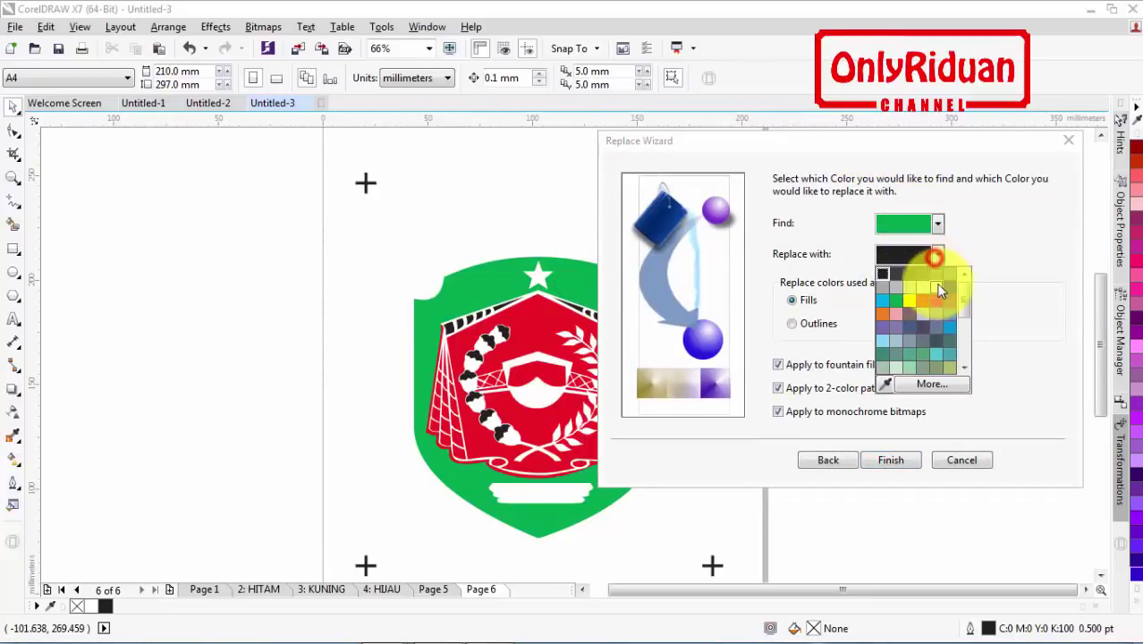
pyautogui.click(934, 281)
pyautogui.click(890, 460)
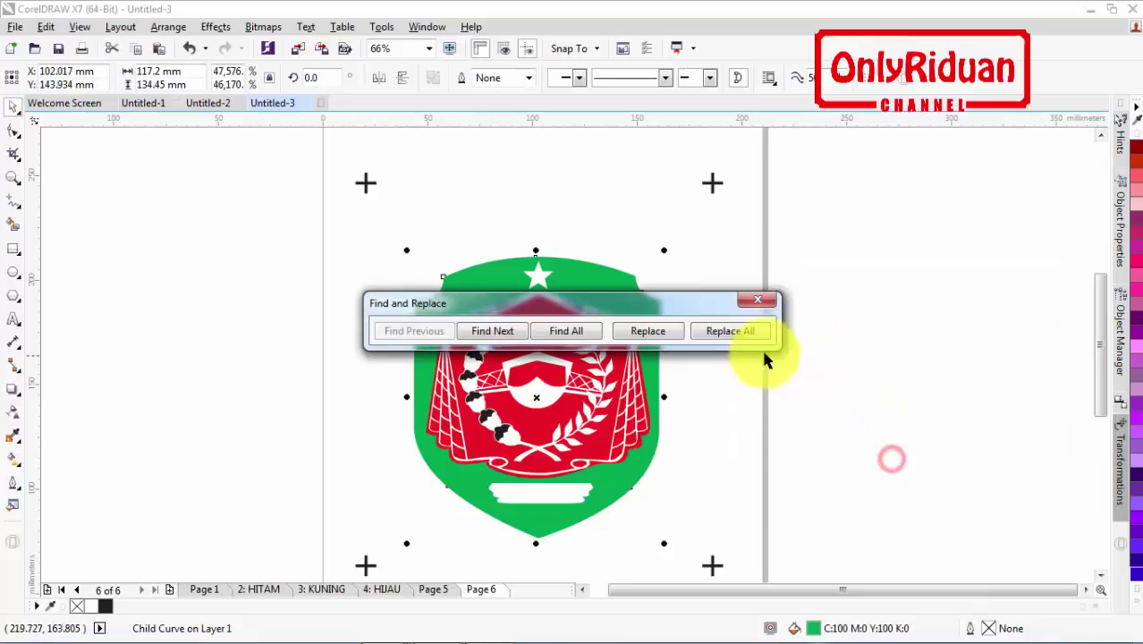
pyautogui.click(716, 333)
pyautogui.click(660, 356)
pyautogui.click(756, 300)
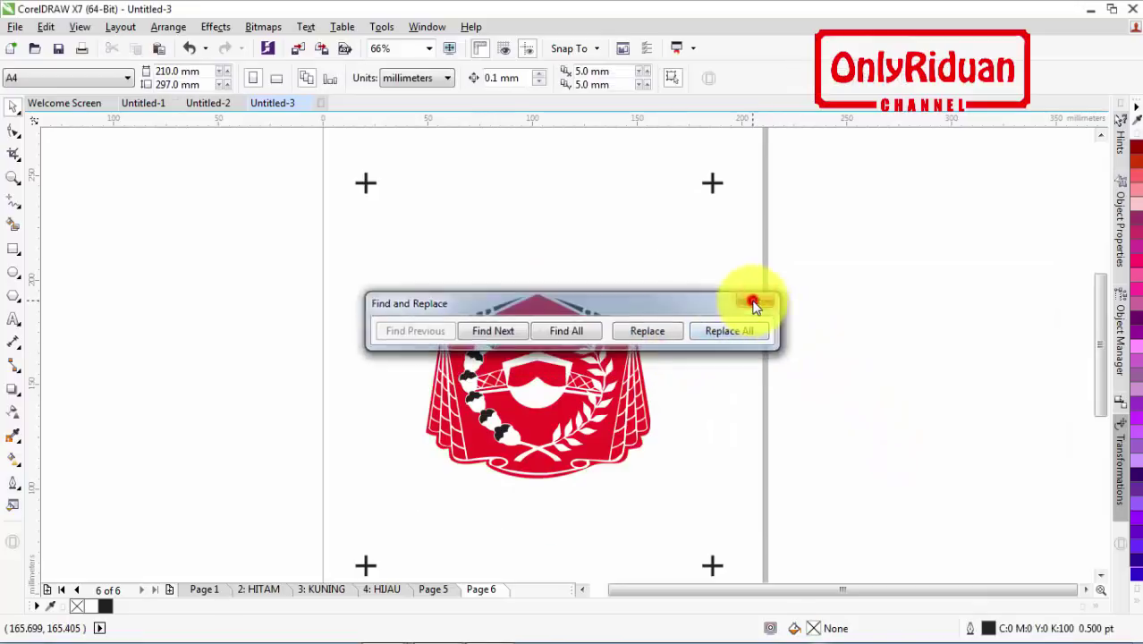
pyautogui.hotkey('ctrl', 'z')
pyautogui.hotkey('ctrl', 'shift', 'z')
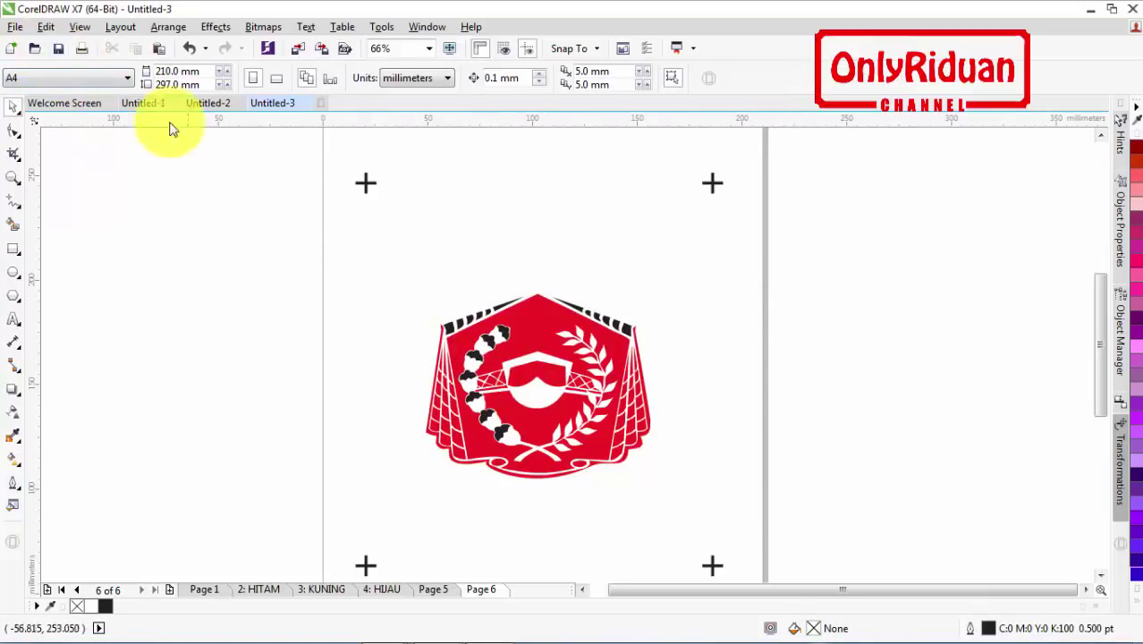
# Start the colour replacement for the emblem's centre on Page 6, sampling its red as the fill colour to find
pyautogui.click(45, 26)
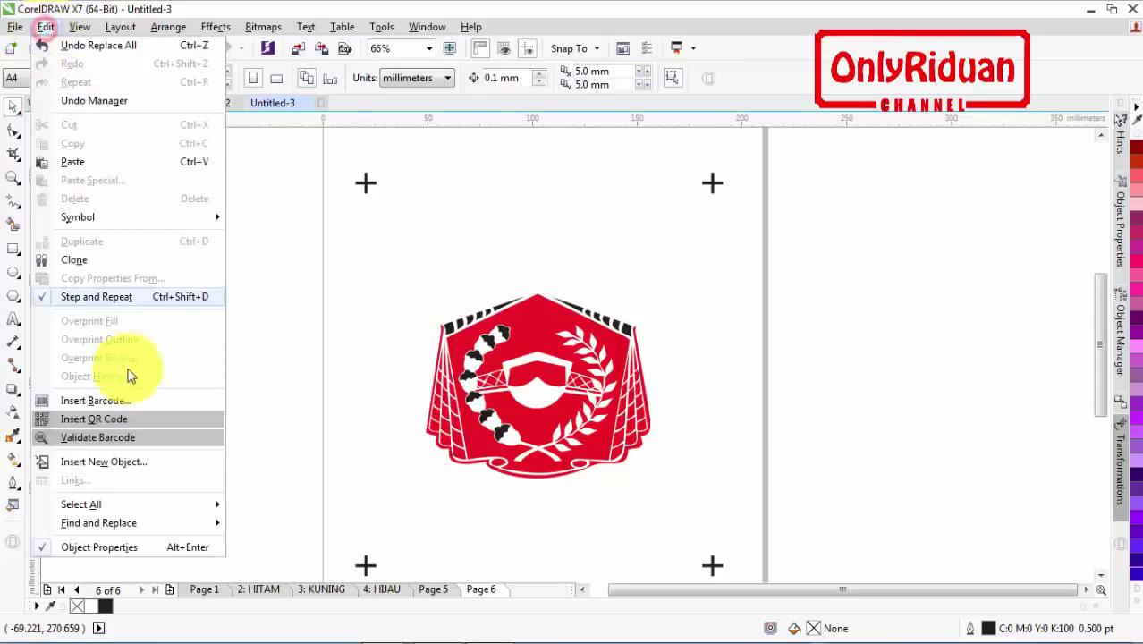
pyautogui.click(98, 523)
pyautogui.click(306, 542)
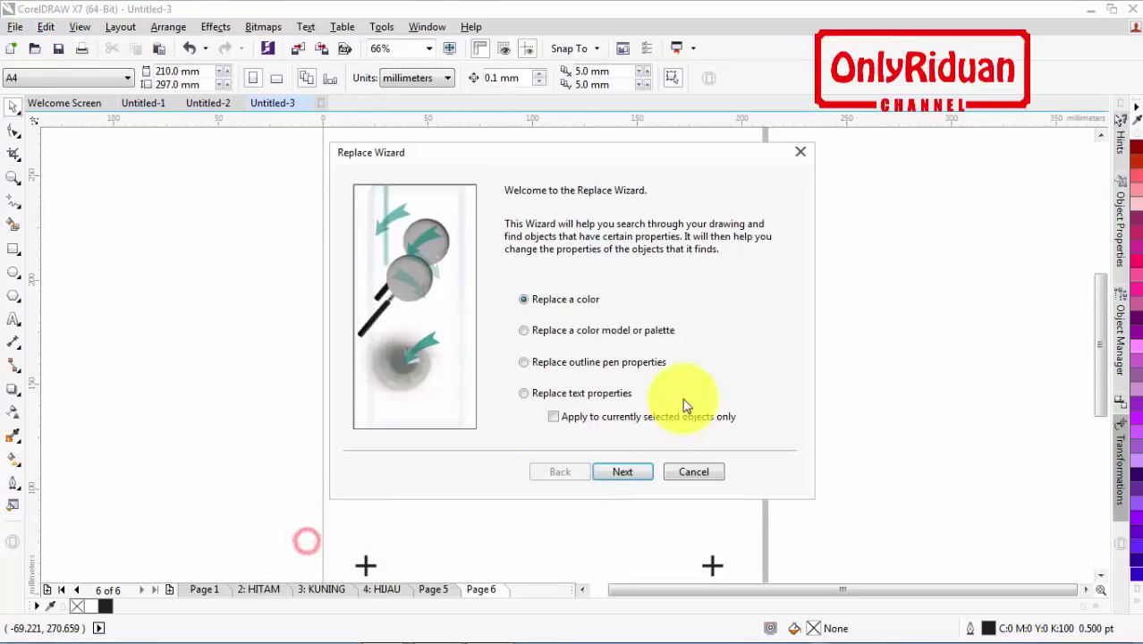
pyautogui.click(620, 472)
pyautogui.moveTo(590, 159); pyautogui.dragTo(874, 156)
pyautogui.click(956, 231)
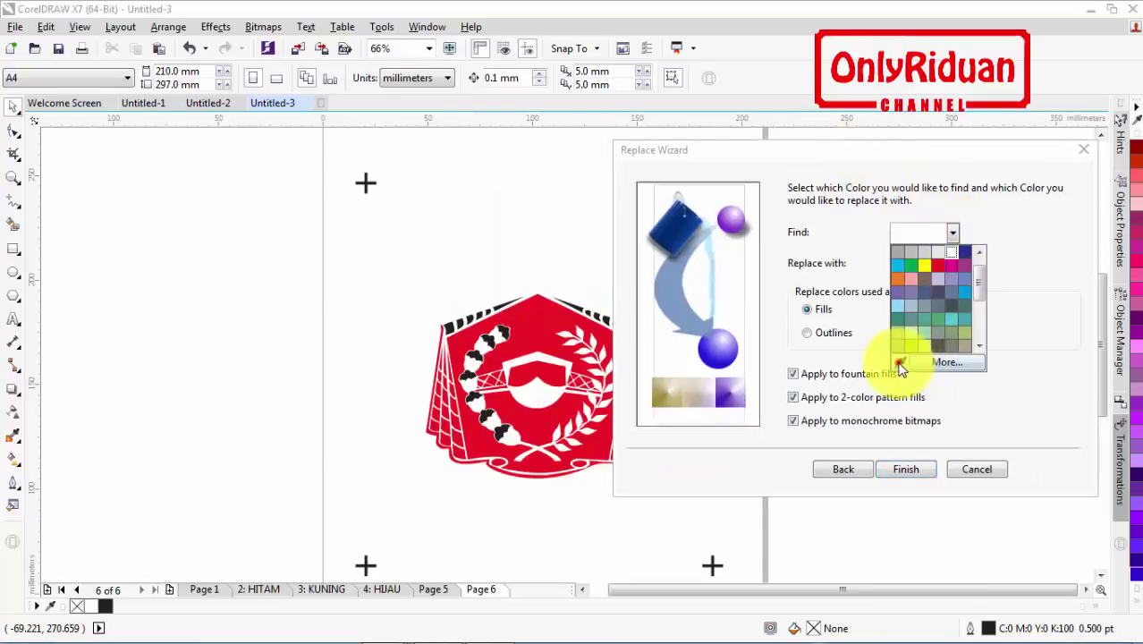
pyautogui.click(901, 361)
pyautogui.click(526, 327)
# Set white as the replacement for red and replace all red fills on Page 6
pyautogui.click(953, 263)
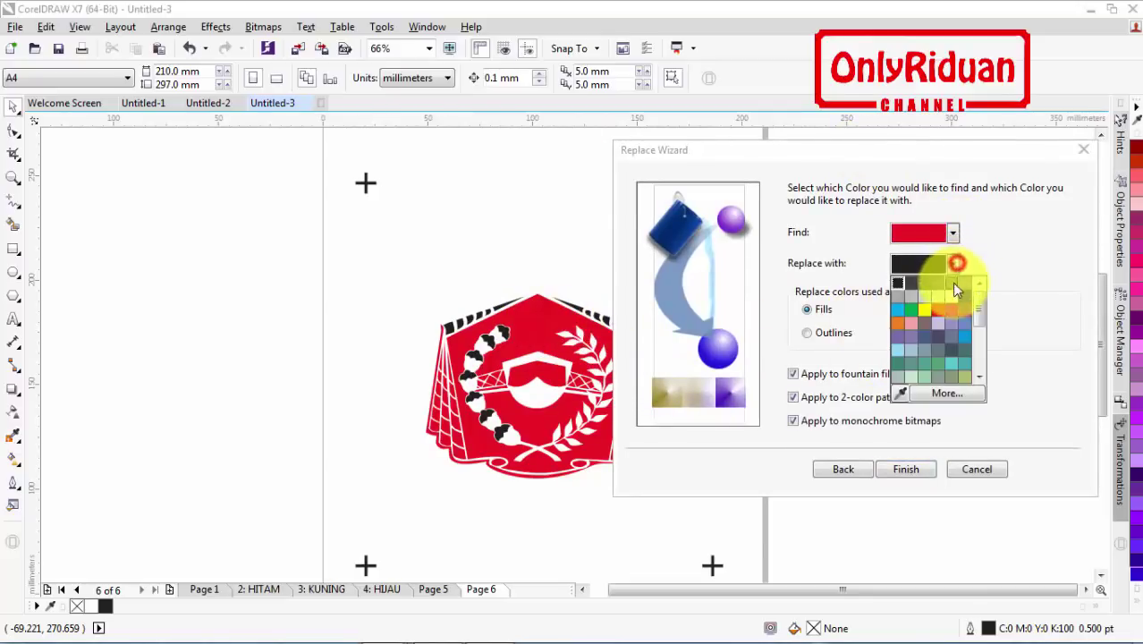
pyautogui.click(951, 293)
pyautogui.click(906, 470)
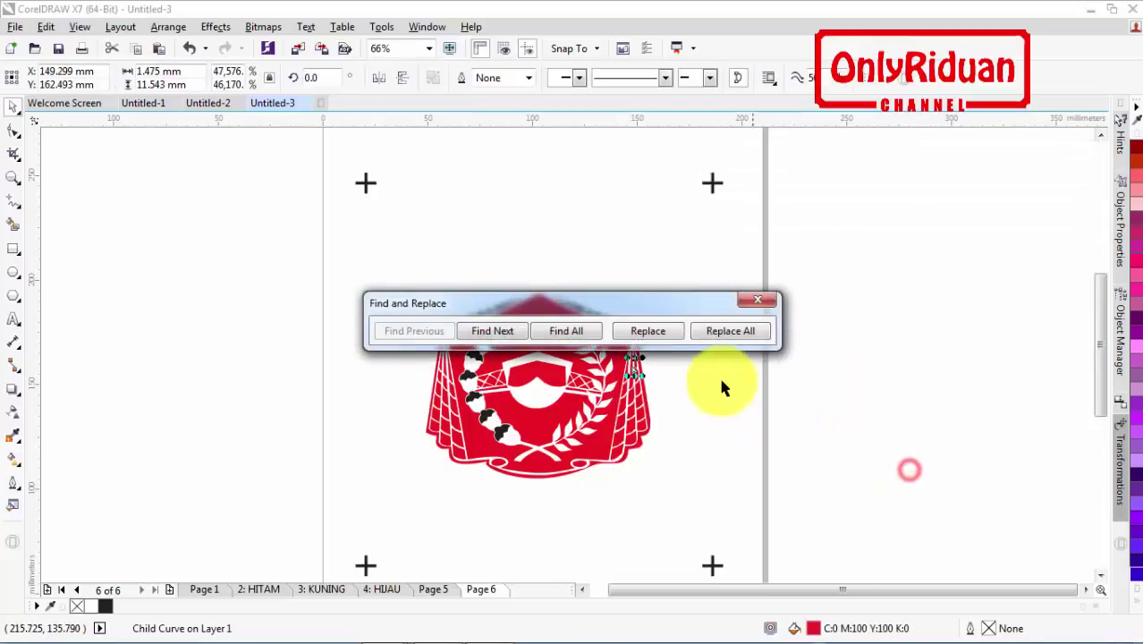
pyautogui.click(724, 333)
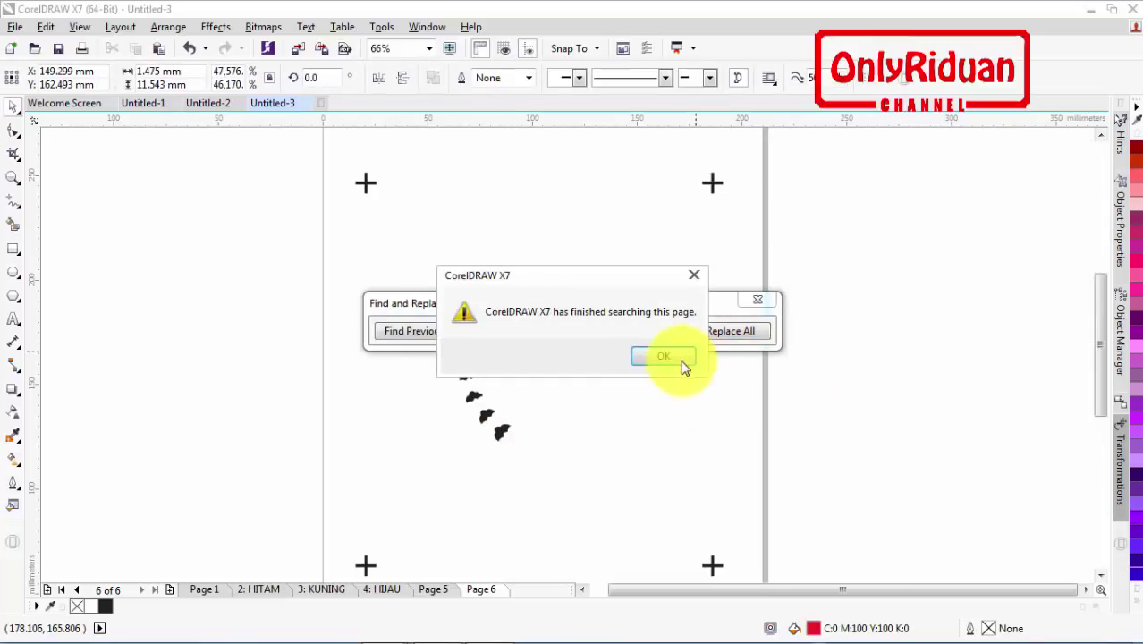
pyautogui.click(666, 356)
pyautogui.click(757, 300)
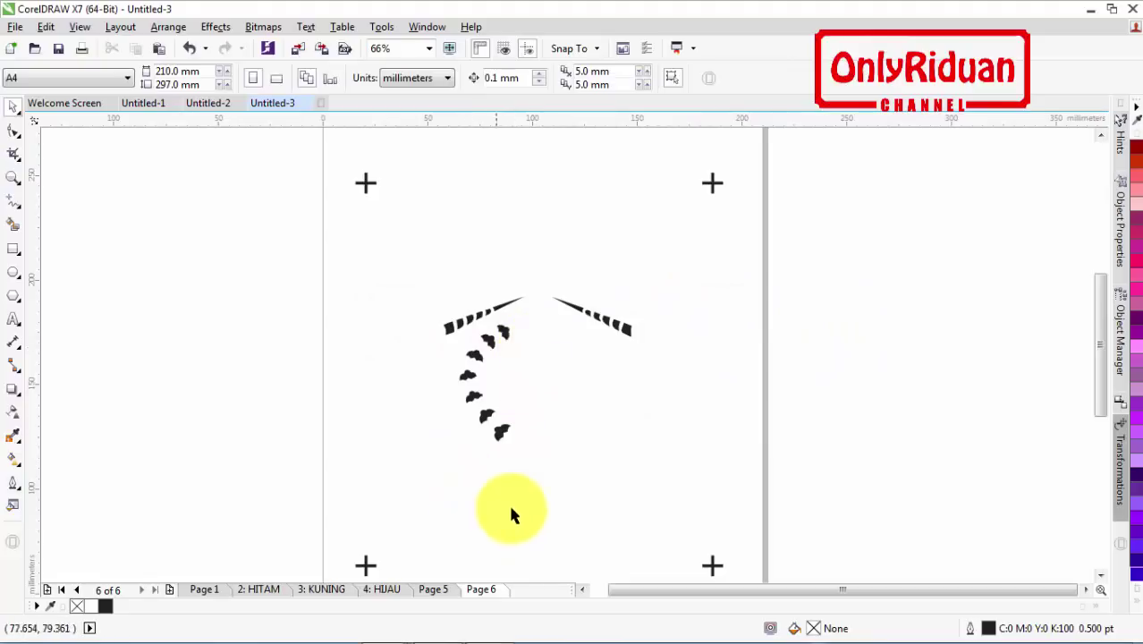
# Rename Page 6 as PUTIH
pyautogui.rightClick(479, 593)
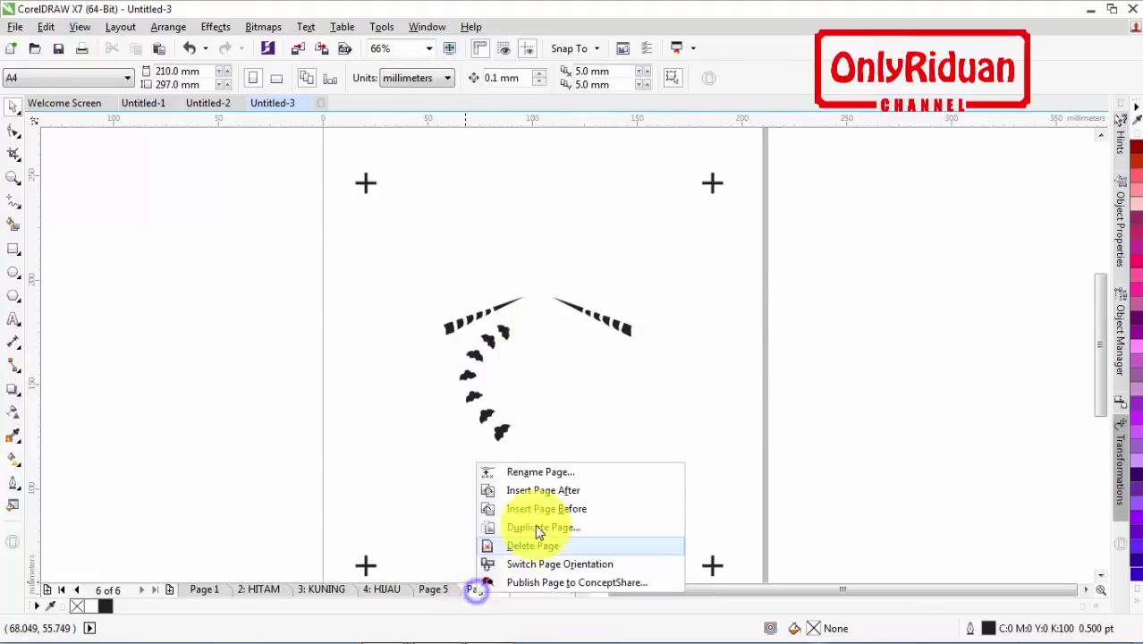
pyautogui.click(535, 471)
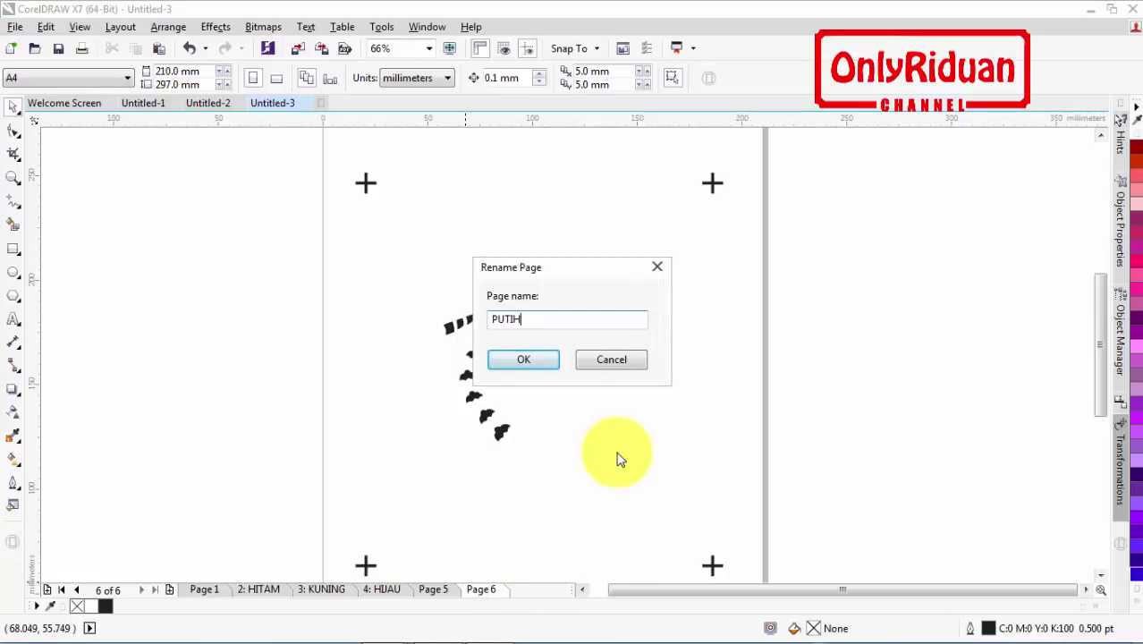
pyautogui.click(498, 359)
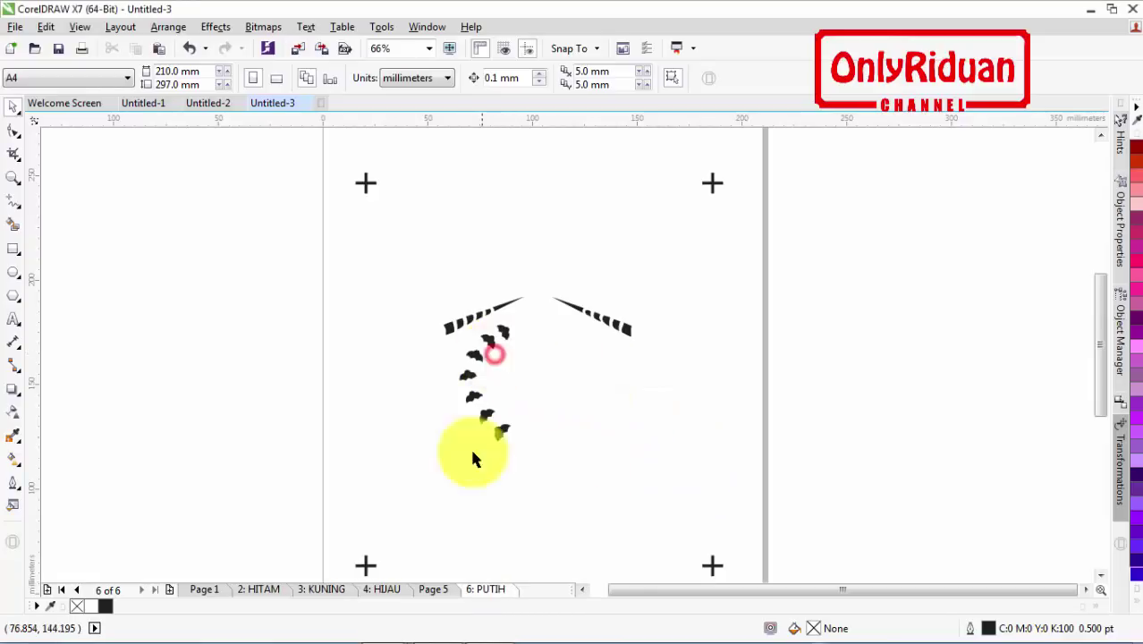
# Rename Page 5 as MERAH
pyautogui.click(438, 594)
pyautogui.rightClick(438, 594)
pyautogui.click(518, 472)
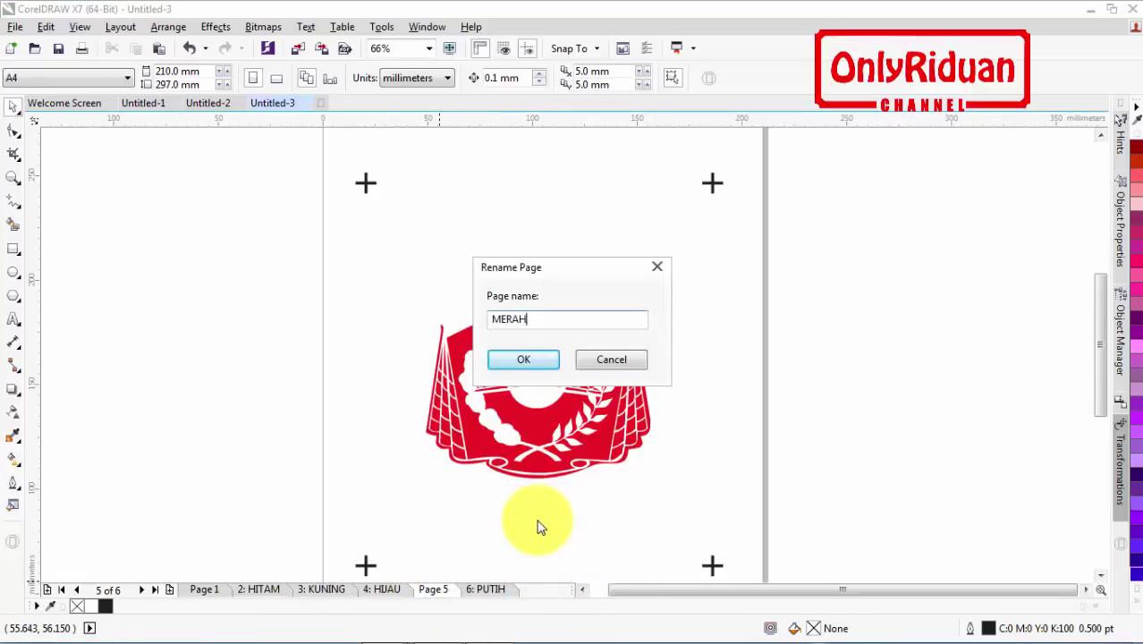
pyautogui.click(533, 362)
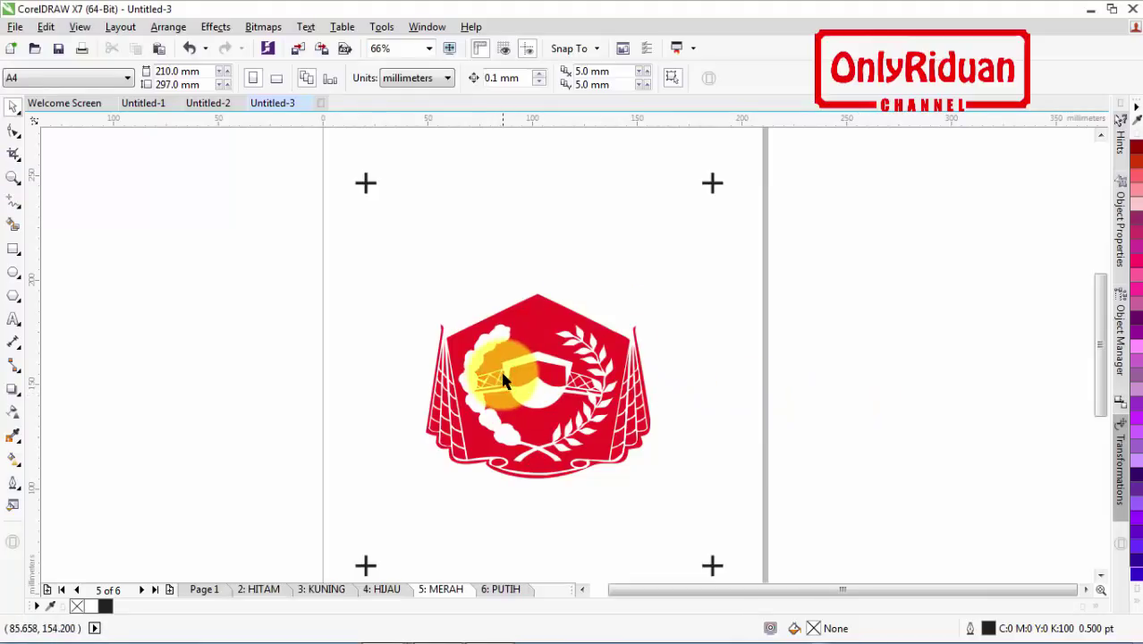
# Check the separations on the HIJAU, KUNING and HITAM pages
pyautogui.click(381, 589)
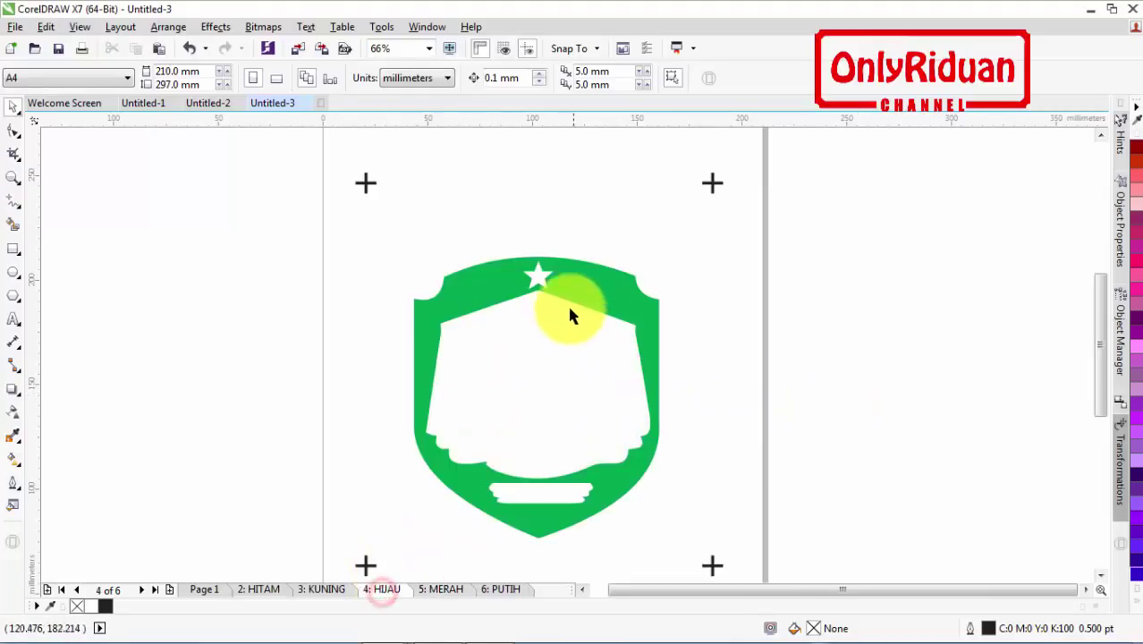
pyautogui.click(322, 590)
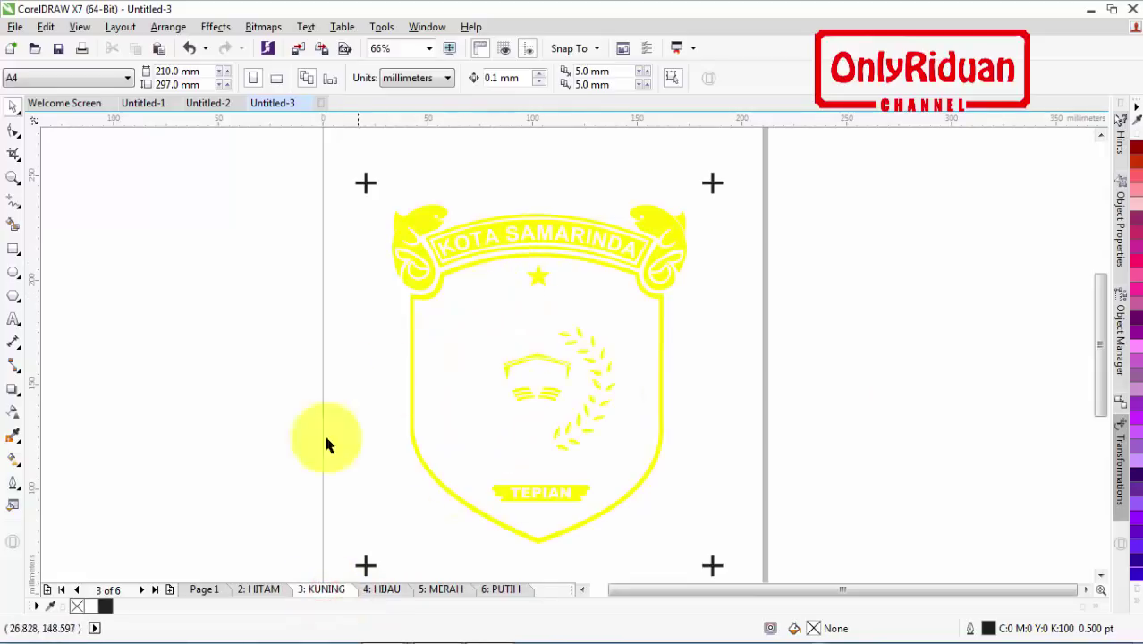
pyautogui.click(258, 592)
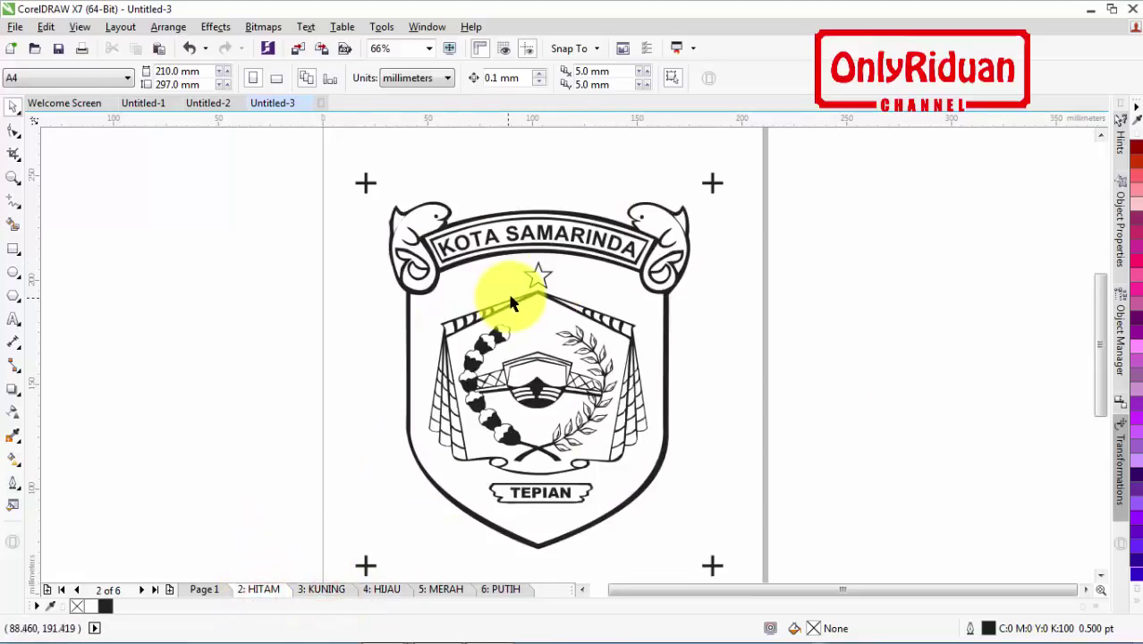
# Start a colour replacement on the KUNING page, sampling the emblem's yellow as the fill colour to find
pyautogui.click(318, 592)
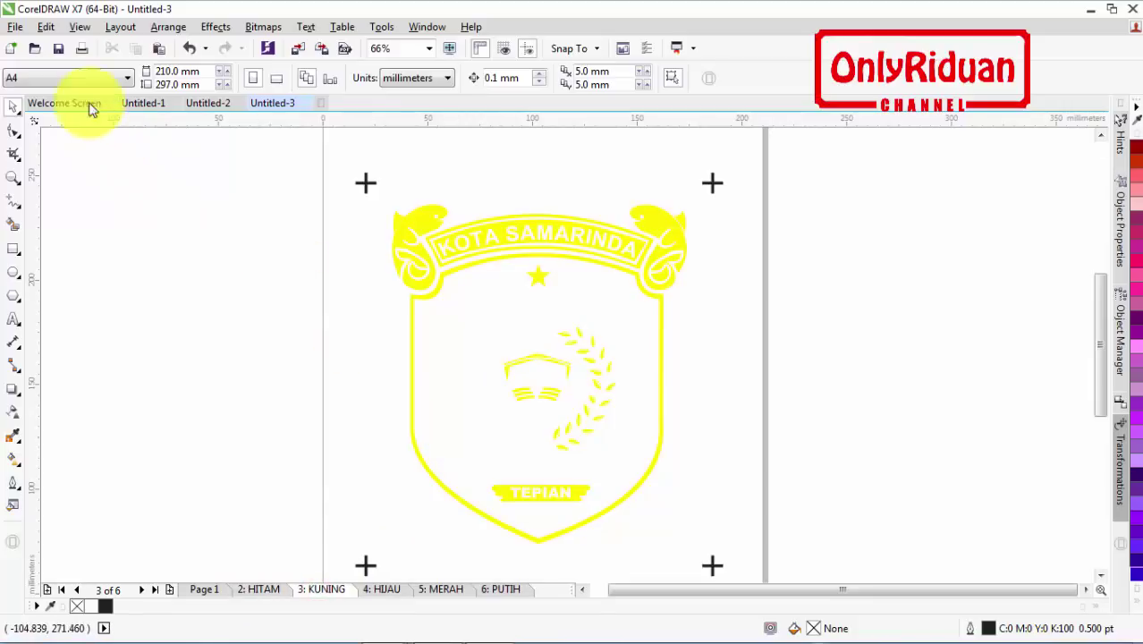
pyautogui.click(45, 27)
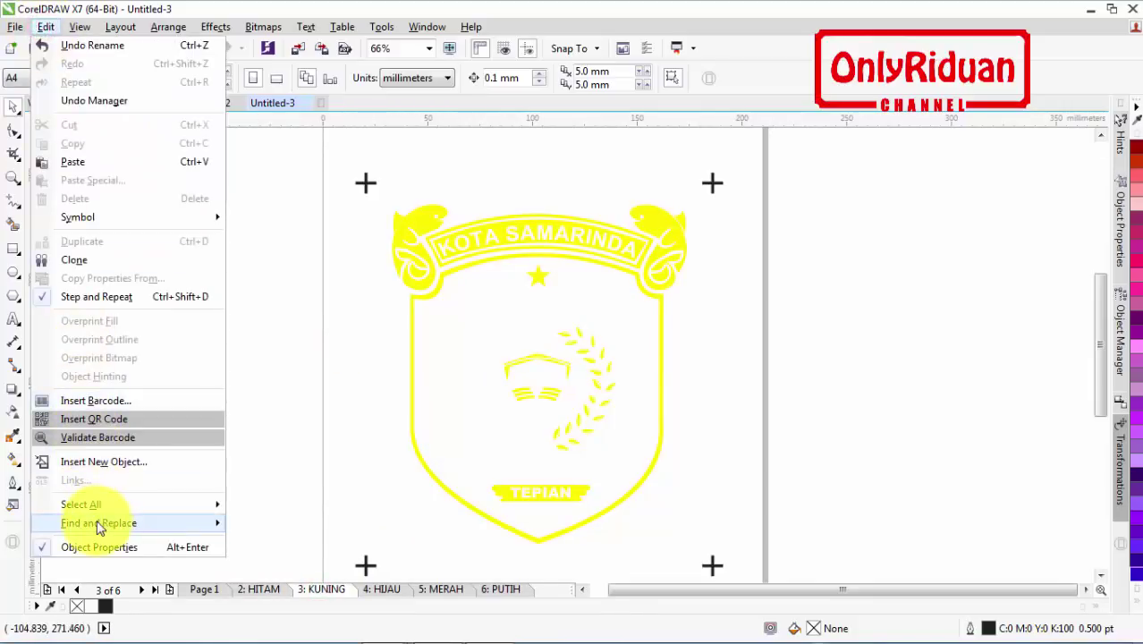
pyautogui.moveTo(219, 523)
pyautogui.click(277, 537)
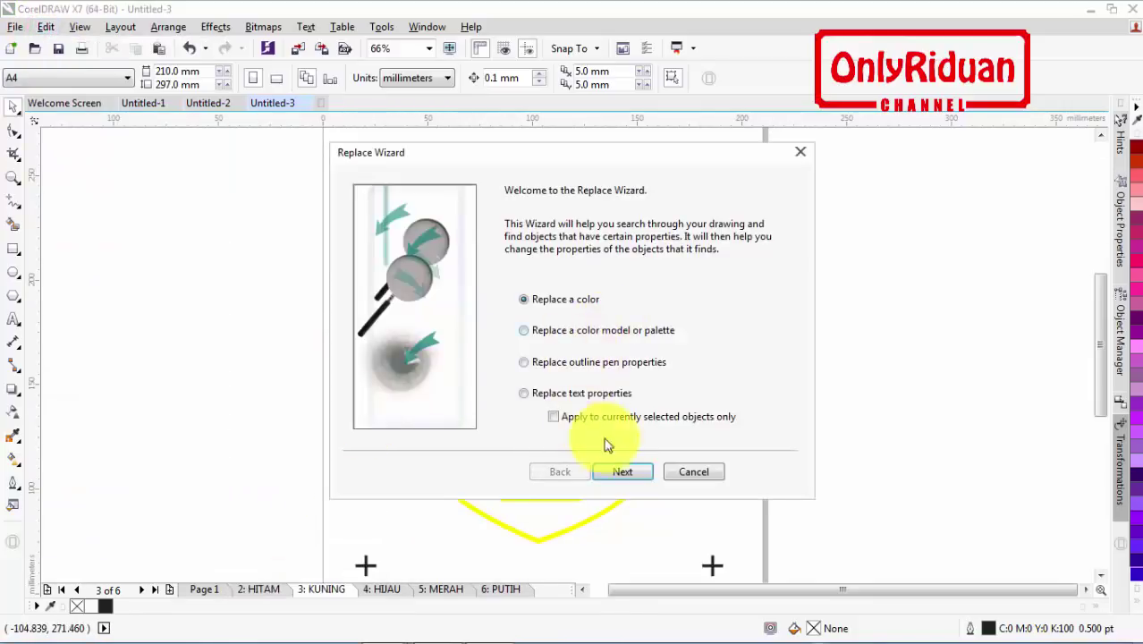
pyautogui.click(622, 471)
pyautogui.moveTo(602, 150); pyautogui.dragTo(867, 131)
pyautogui.click(937, 217)
pyautogui.click(885, 347)
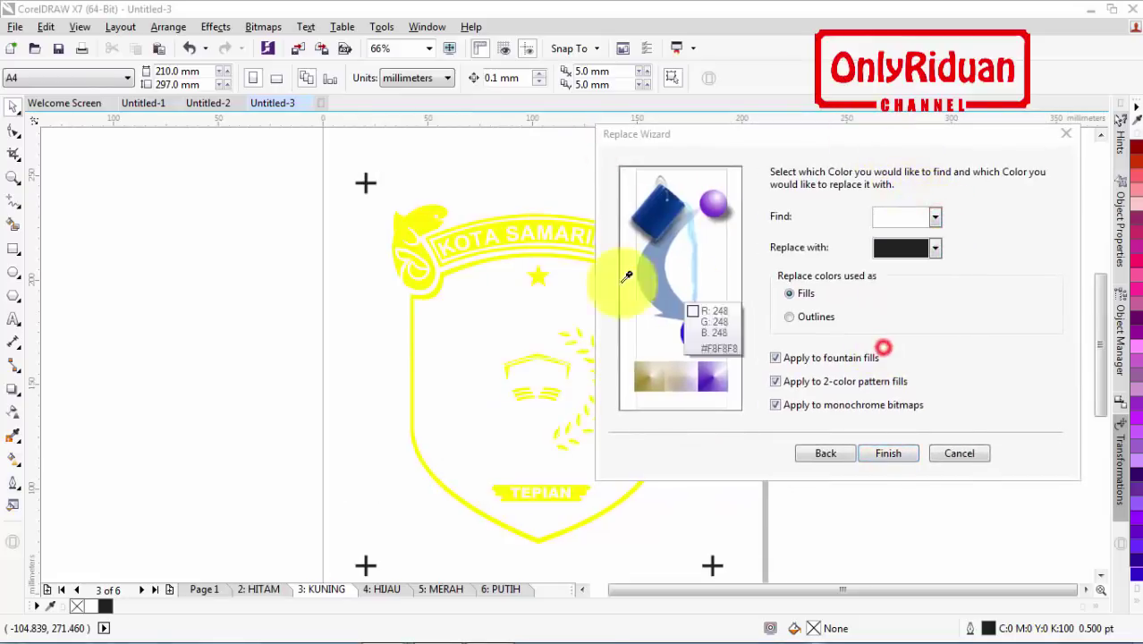
pyautogui.click(505, 228)
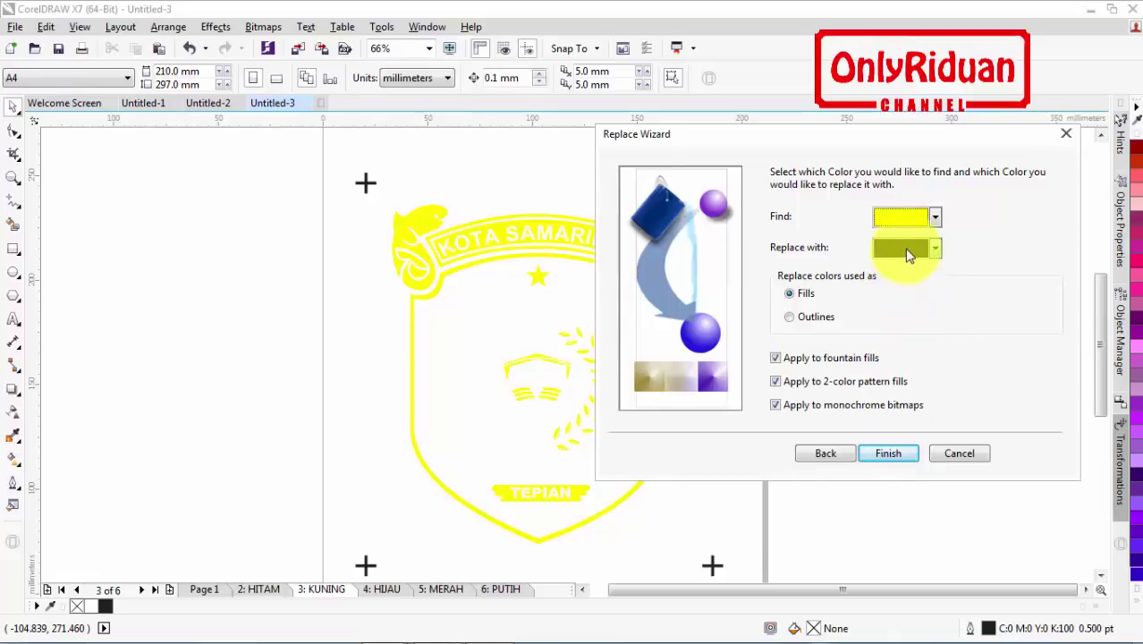
# Replace all yellow fills on the KUNING page with black and close the replacement
pyautogui.click(888, 453)
pyautogui.click(745, 331)
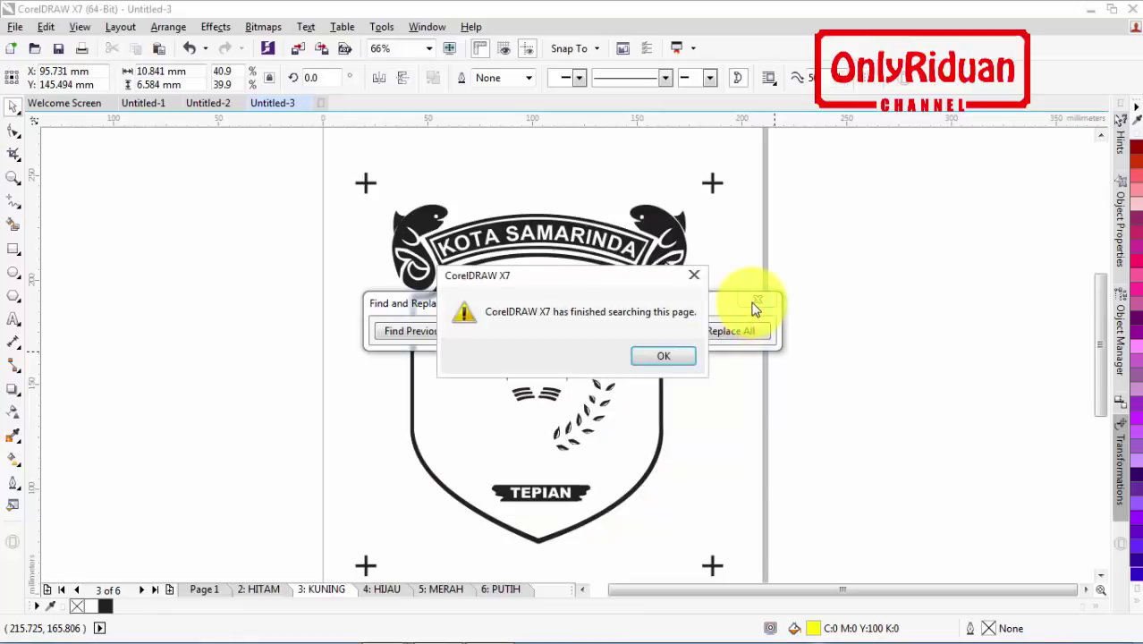
pyautogui.click(661, 357)
pyautogui.click(760, 305)
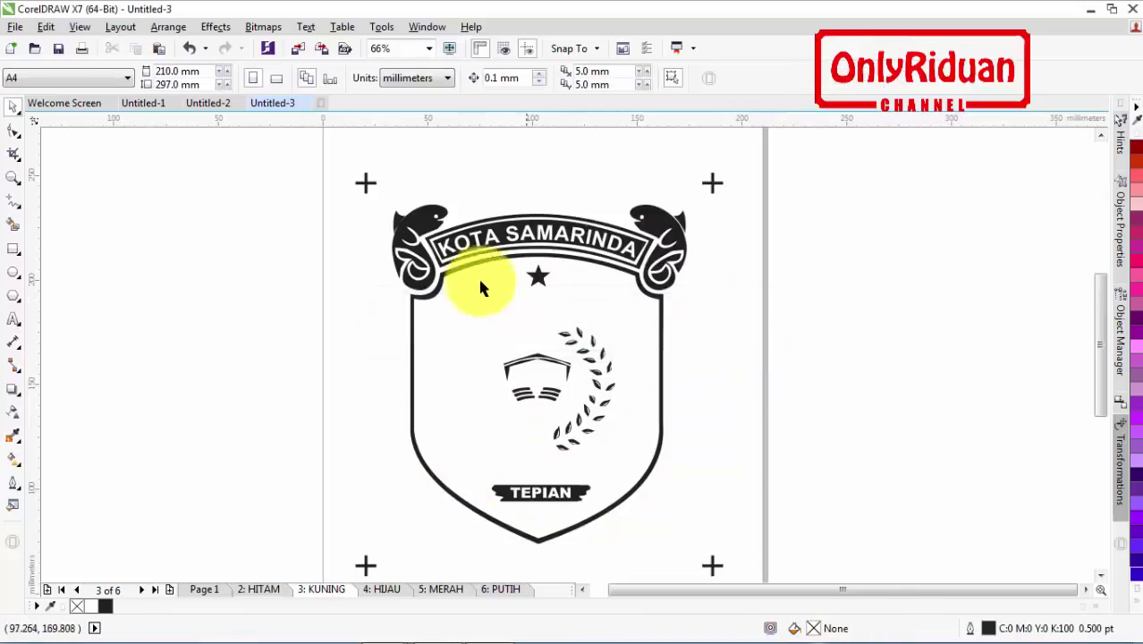
# Start a colour replacement on the HIJAU page, sampling the shield's green as the fill colour to find
pyautogui.click(387, 590)
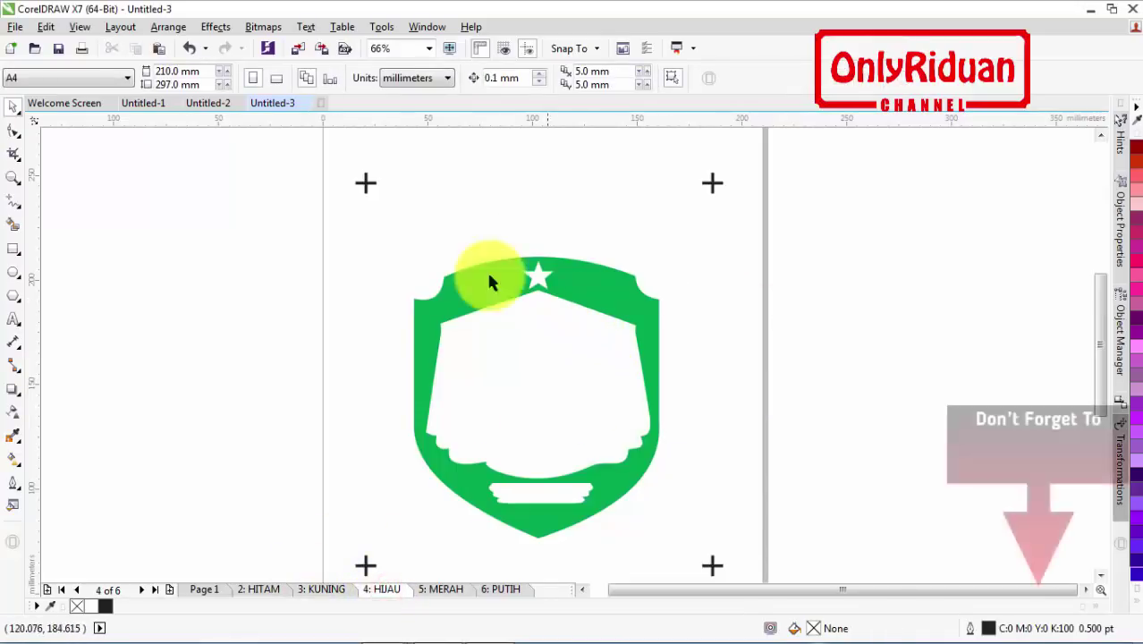
pyautogui.click(46, 27)
pyautogui.moveTo(122, 524)
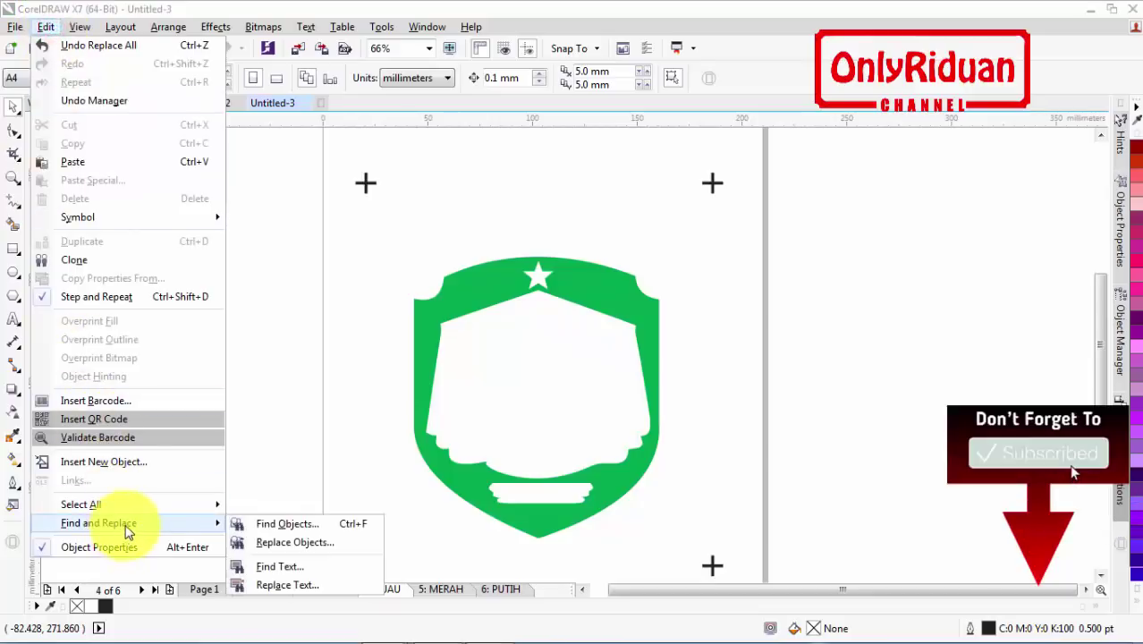
pyautogui.click(268, 541)
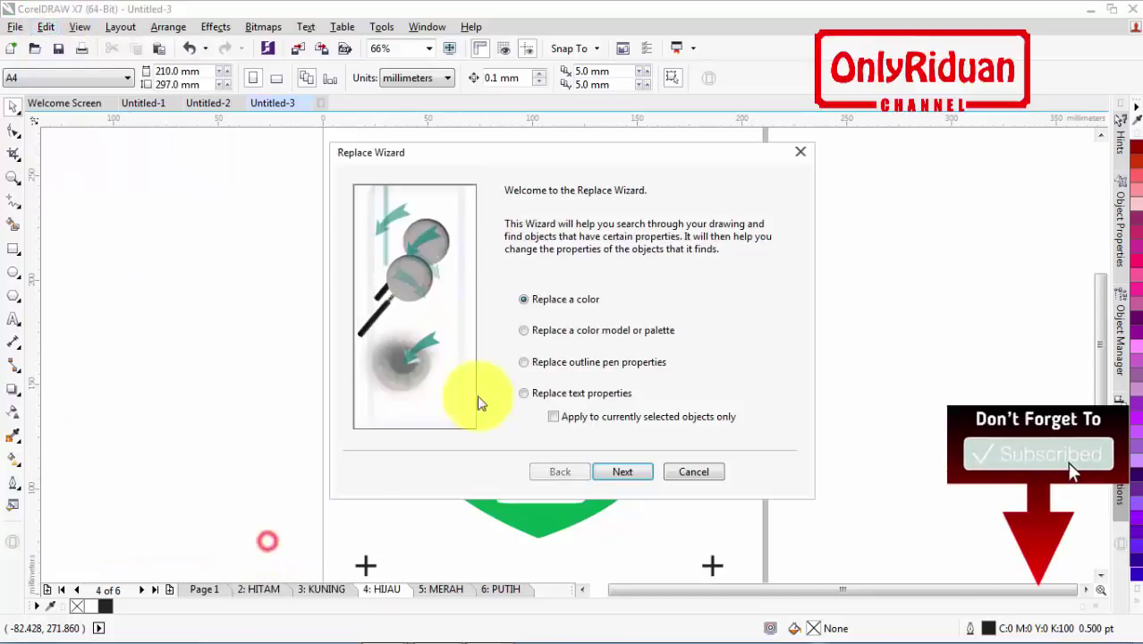
pyautogui.click(622, 471)
pyautogui.moveTo(743, 152); pyautogui.dragTo(1007, 128)
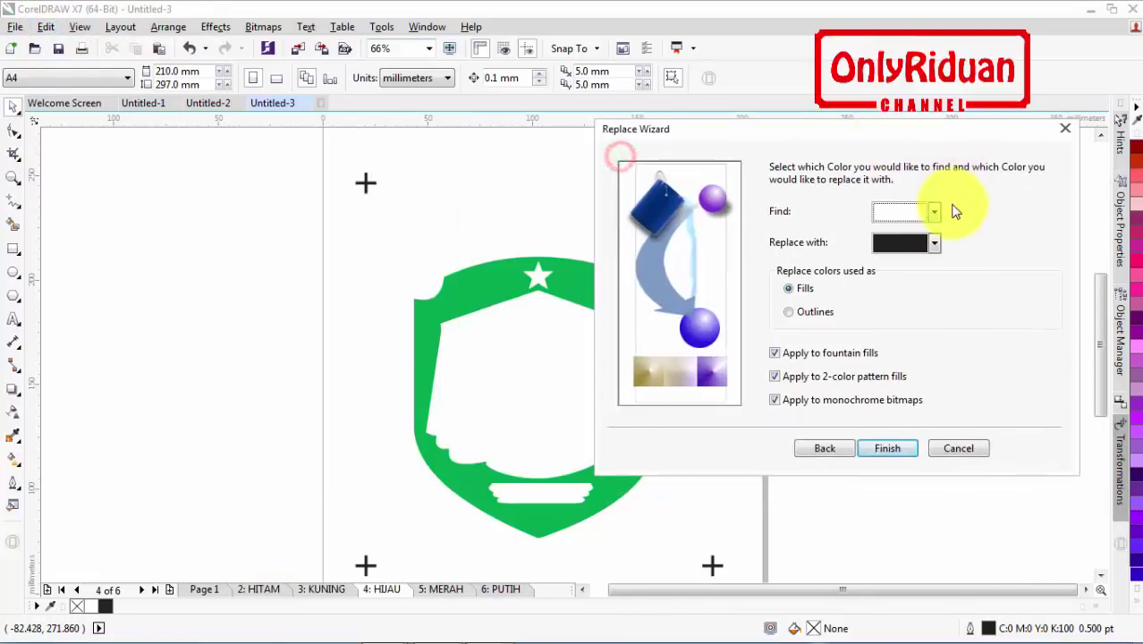
pyautogui.click(934, 212)
pyautogui.click(881, 338)
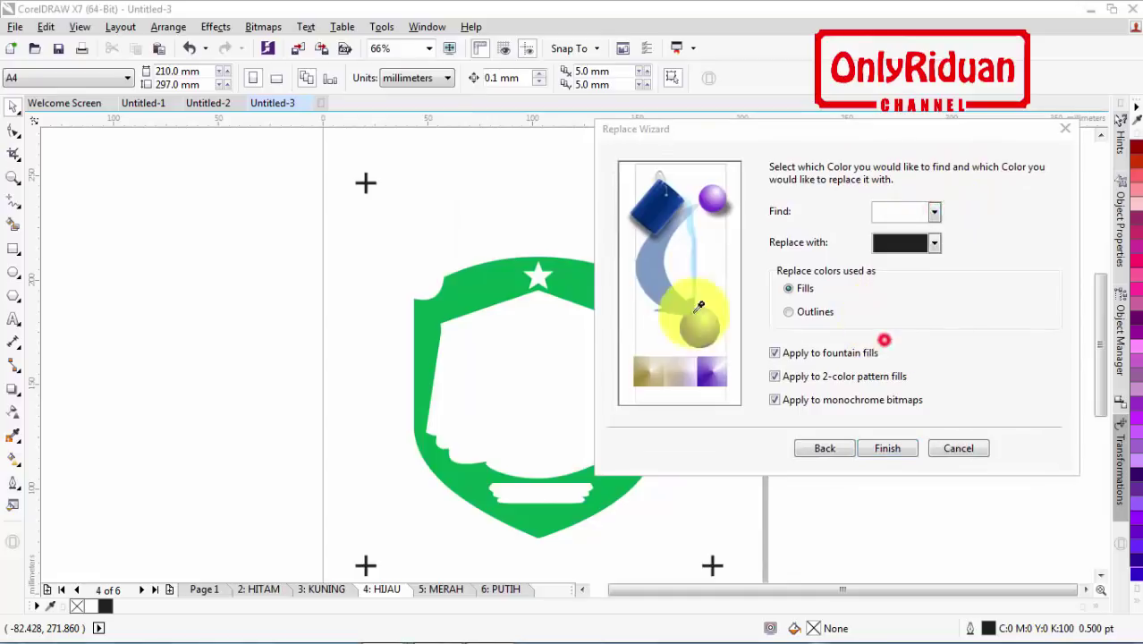
pyautogui.click(566, 272)
# Replace all green fills on the HIJAU page with black and close the replacement
pyautogui.click(898, 449)
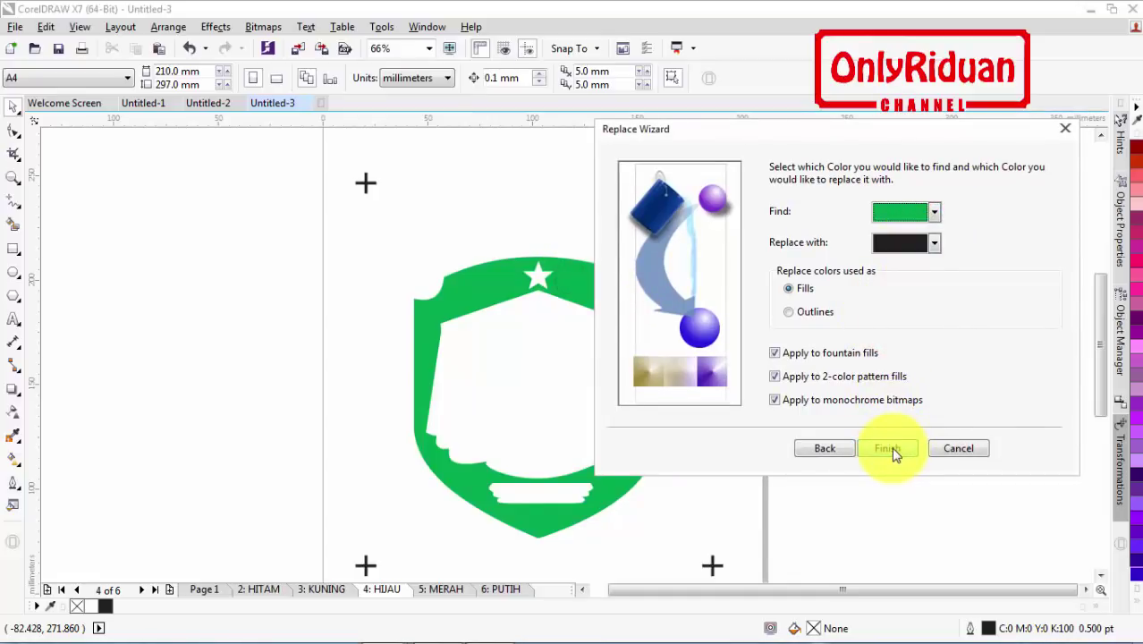
pyautogui.click(741, 336)
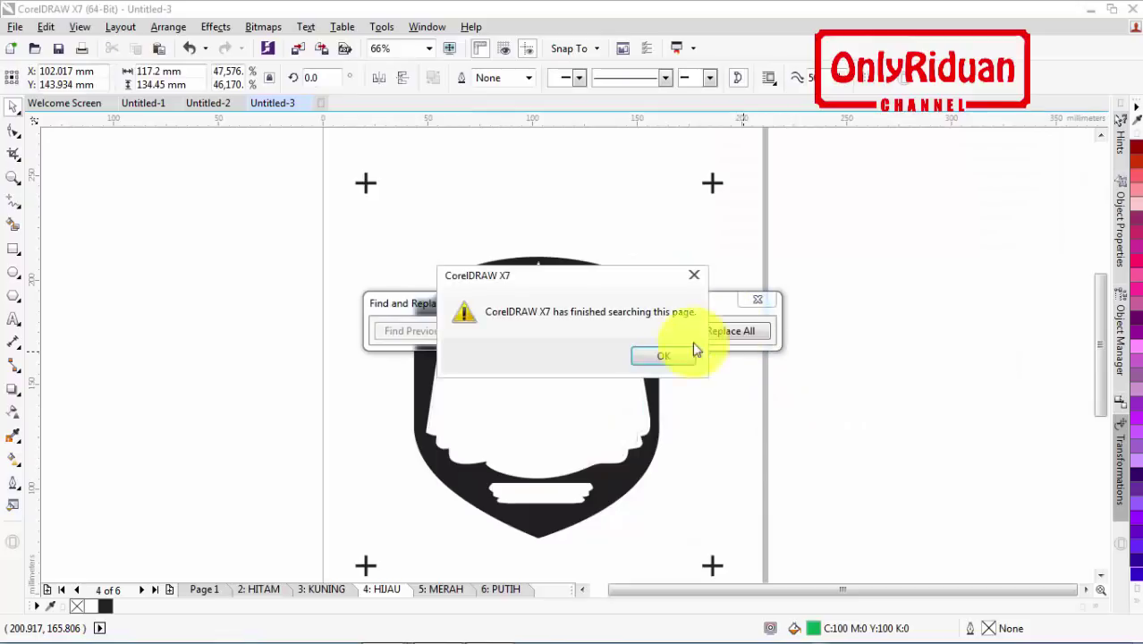
pyautogui.click(689, 355)
pyautogui.click(758, 299)
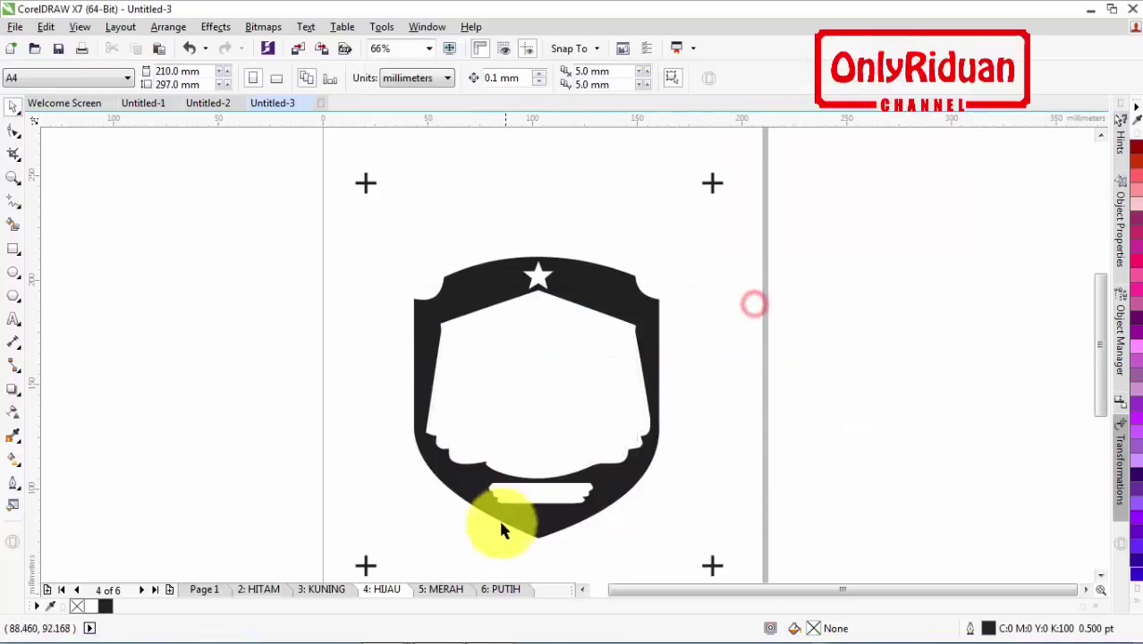
# Start a colour replacement on the MERAH page, sampling the emblem centre's red as the fill colour to find
pyautogui.click(452, 590)
pyautogui.click(45, 27)
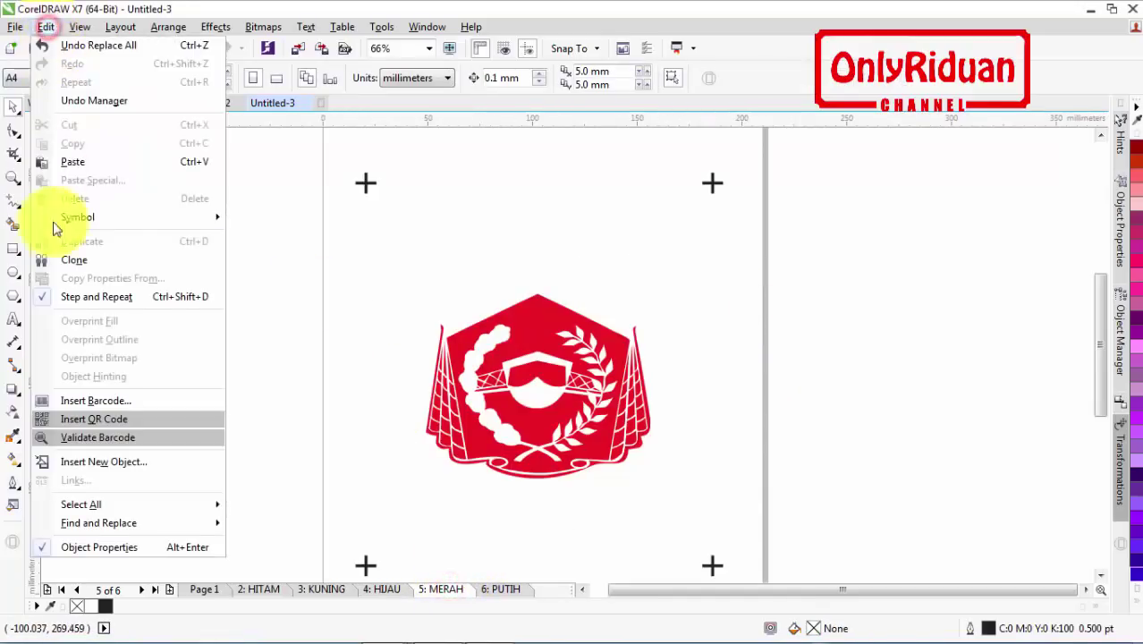
pyautogui.moveTo(204, 523)
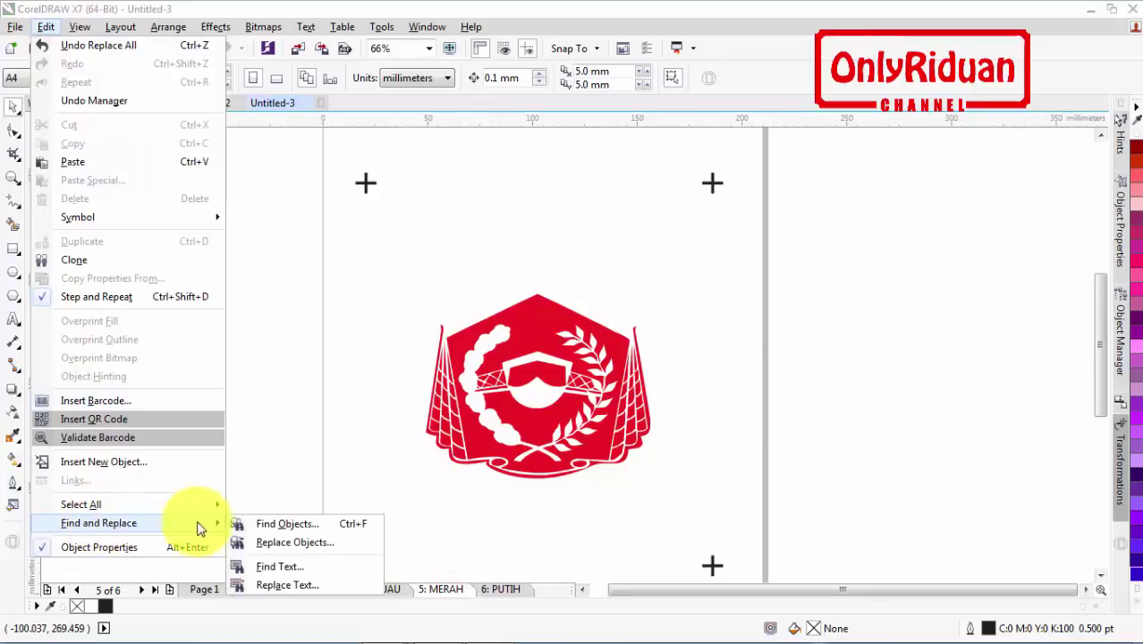
pyautogui.click(288, 546)
pyautogui.click(631, 471)
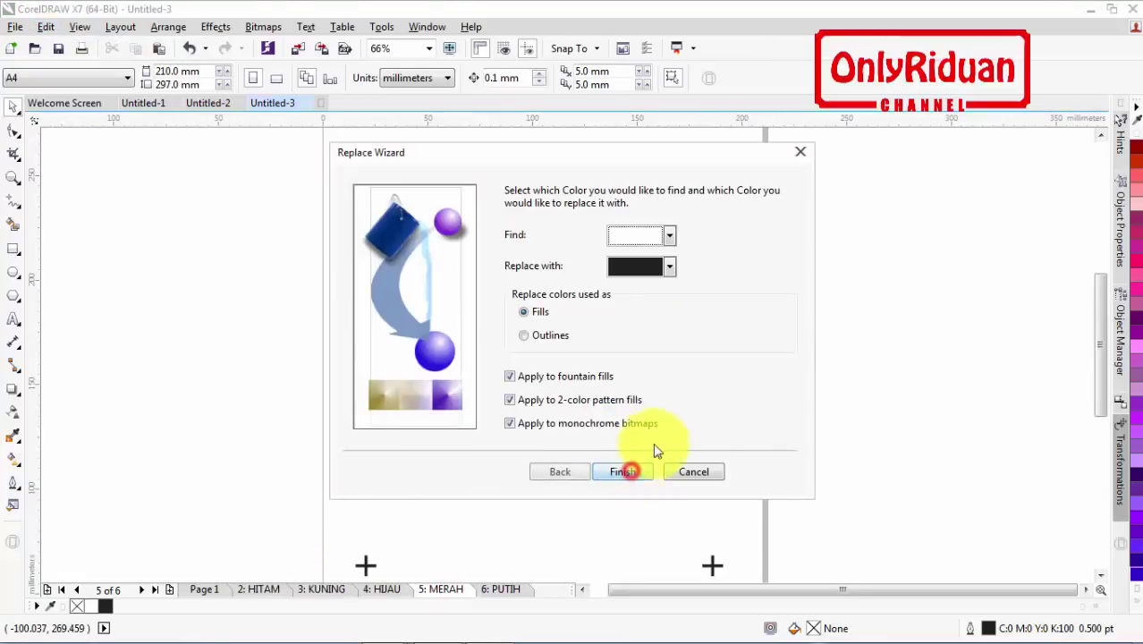
pyautogui.moveTo(607, 153); pyautogui.dragTo(916, 131)
pyautogui.click(979, 212)
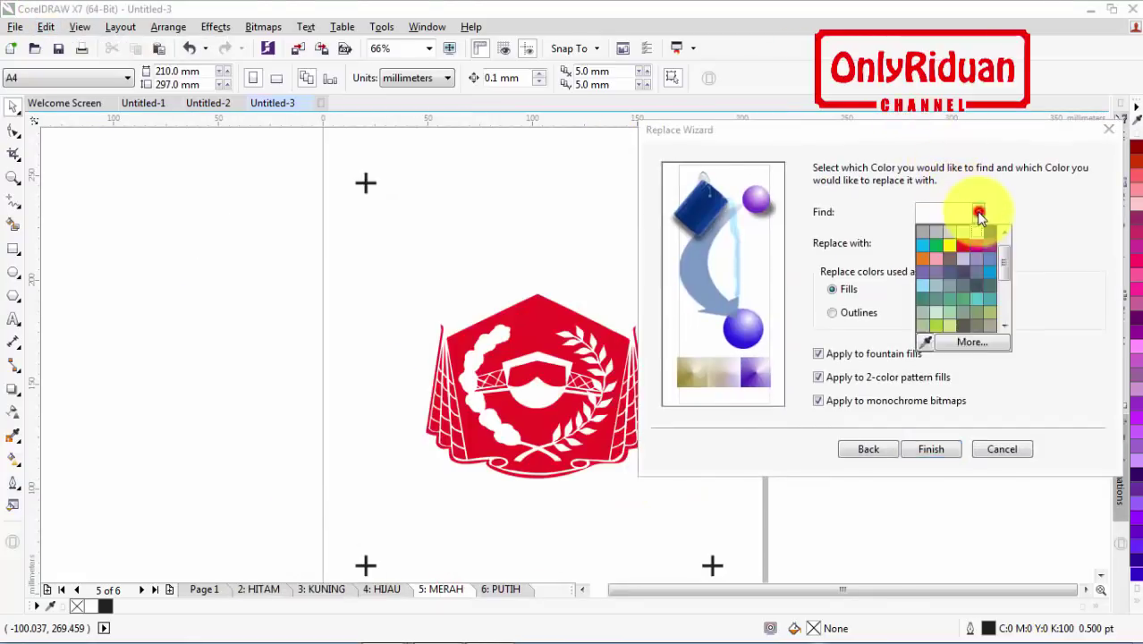
pyautogui.click(925, 340)
pyautogui.click(575, 340)
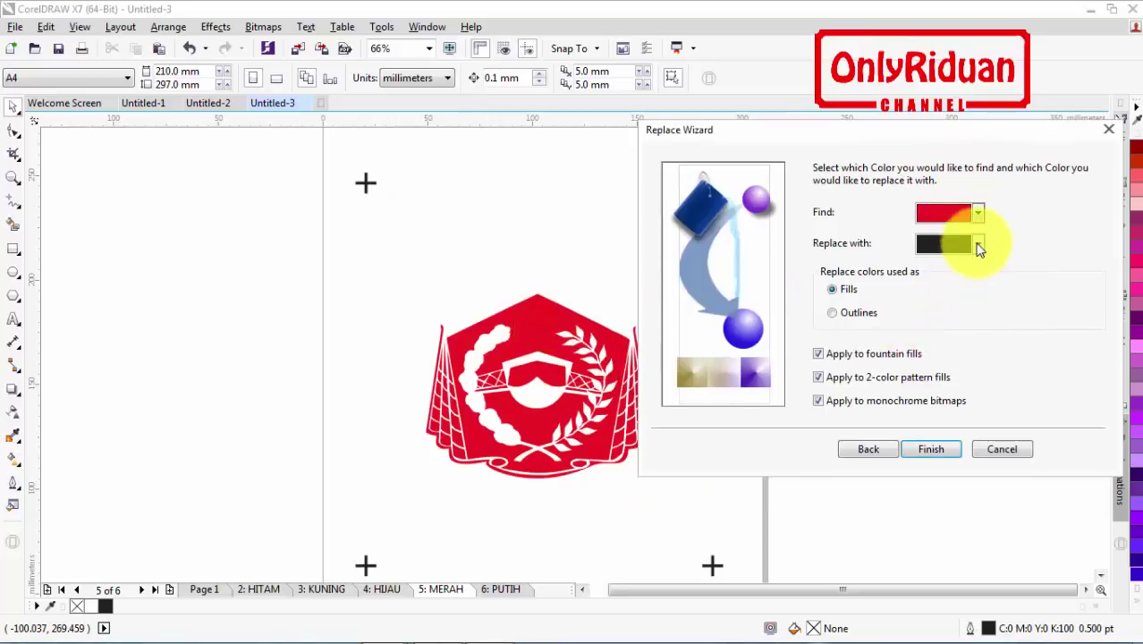
# Replace all red fills on the MERAH page with black and close the replacement
pyautogui.click(931, 449)
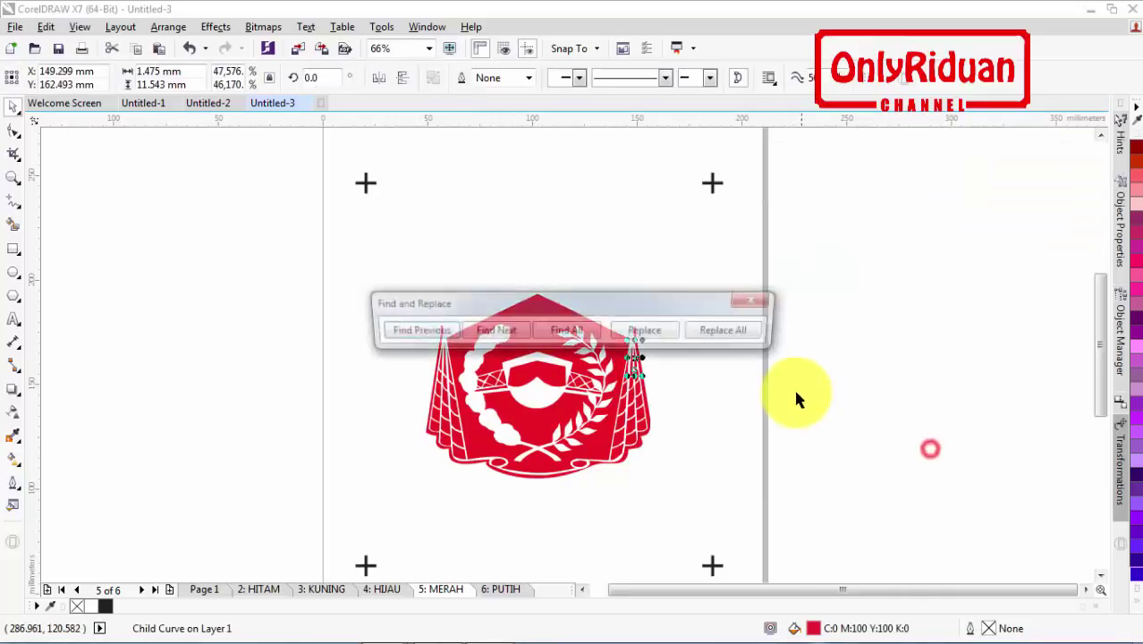
pyautogui.click(721, 339)
pyautogui.click(682, 351)
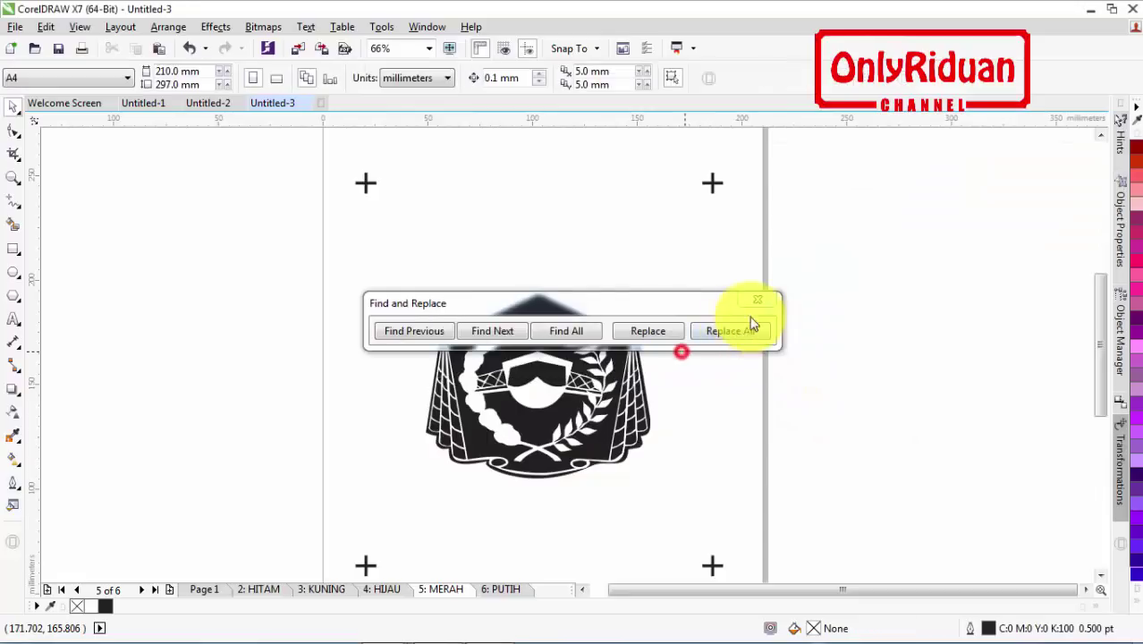
pyautogui.click(758, 301)
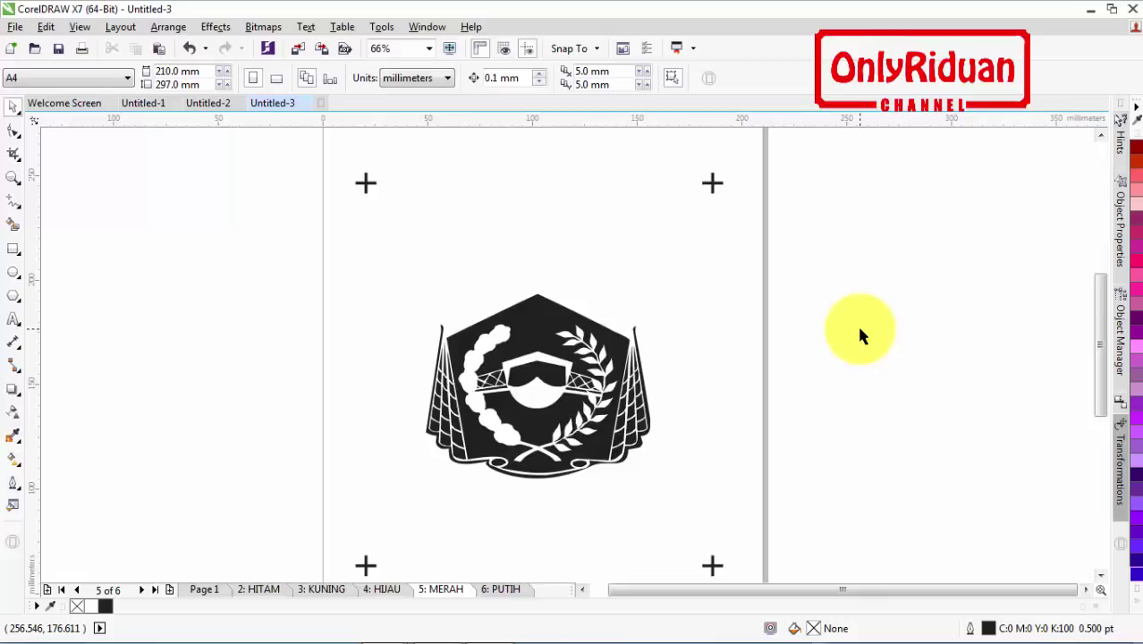
# Review the separations from HITAM through PUTIH in page order, ending on the full-colour emblem on Page 1
pyautogui.click(272, 590)
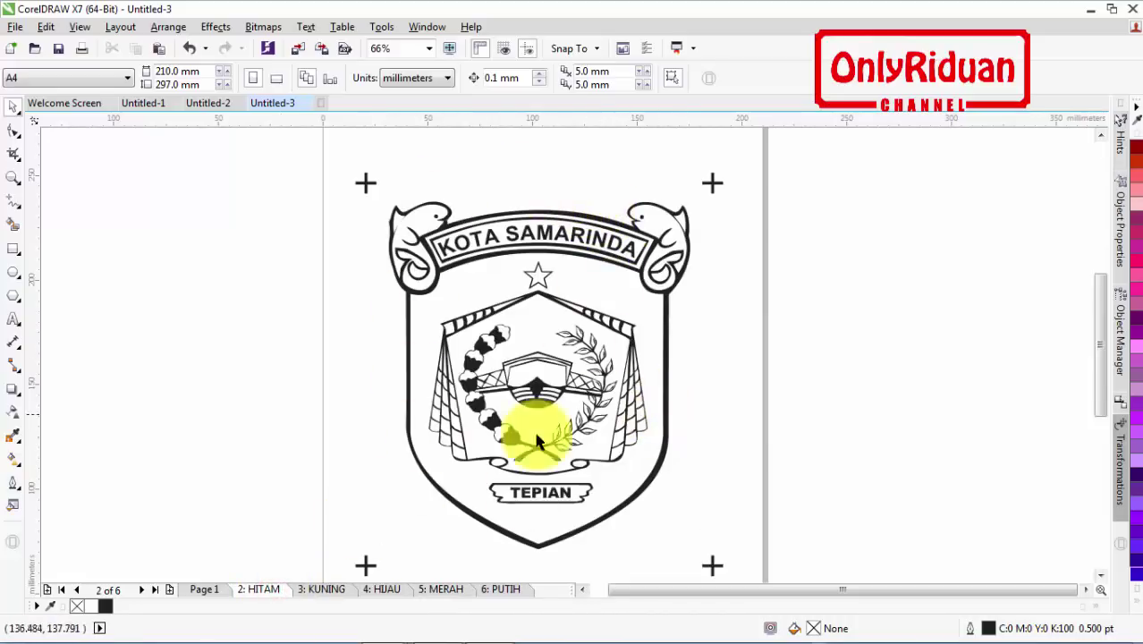
pyautogui.click(326, 589)
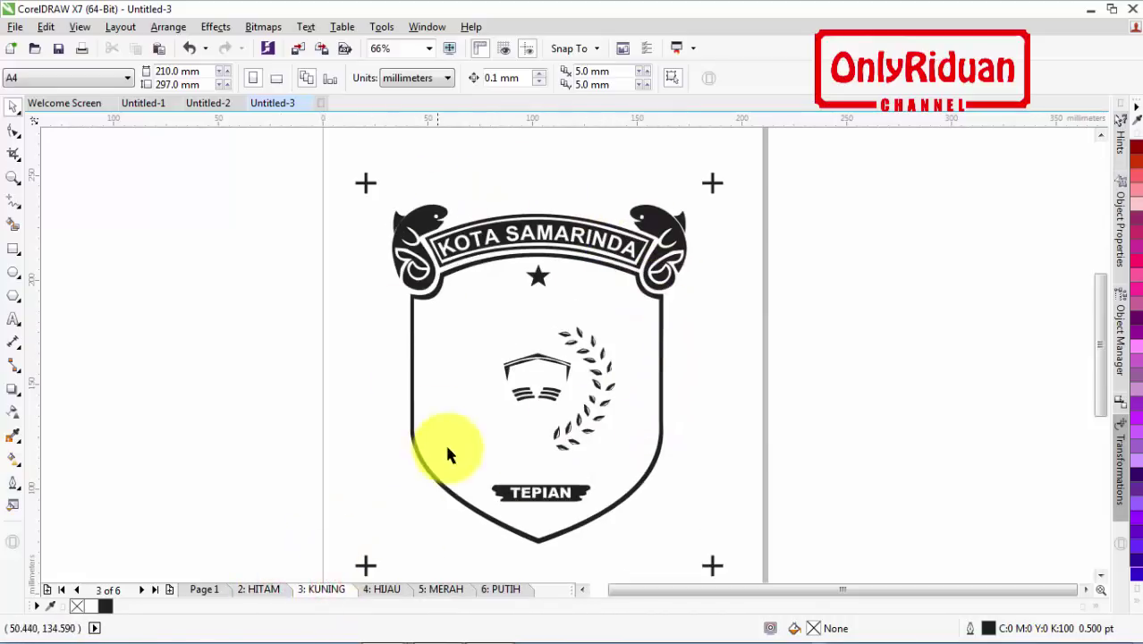
pyautogui.click(385, 589)
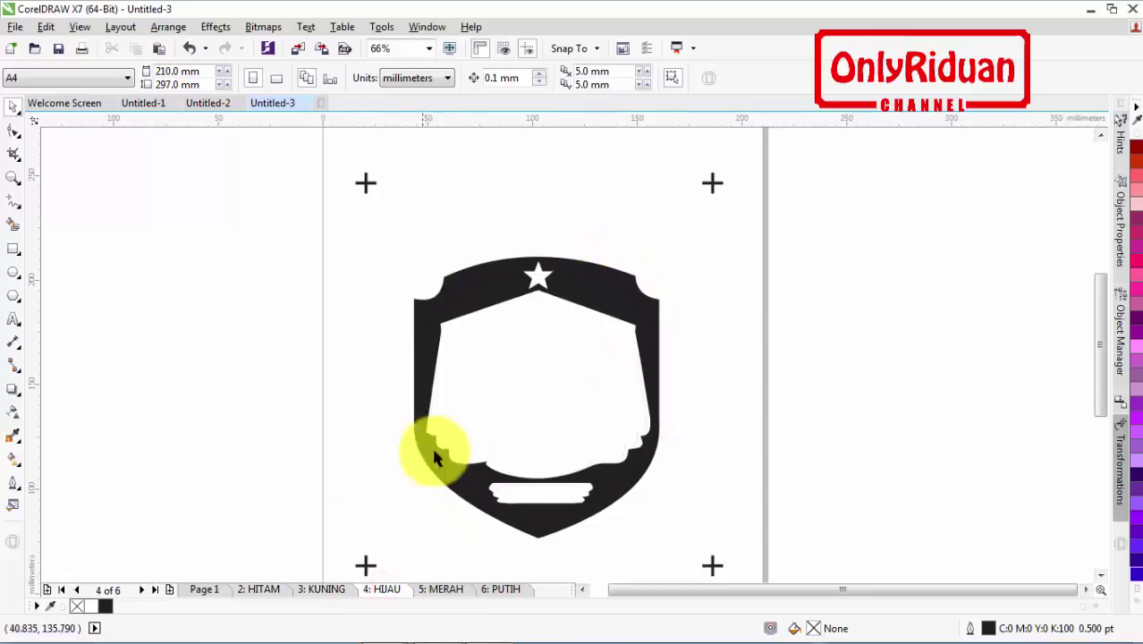
pyautogui.click(445, 589)
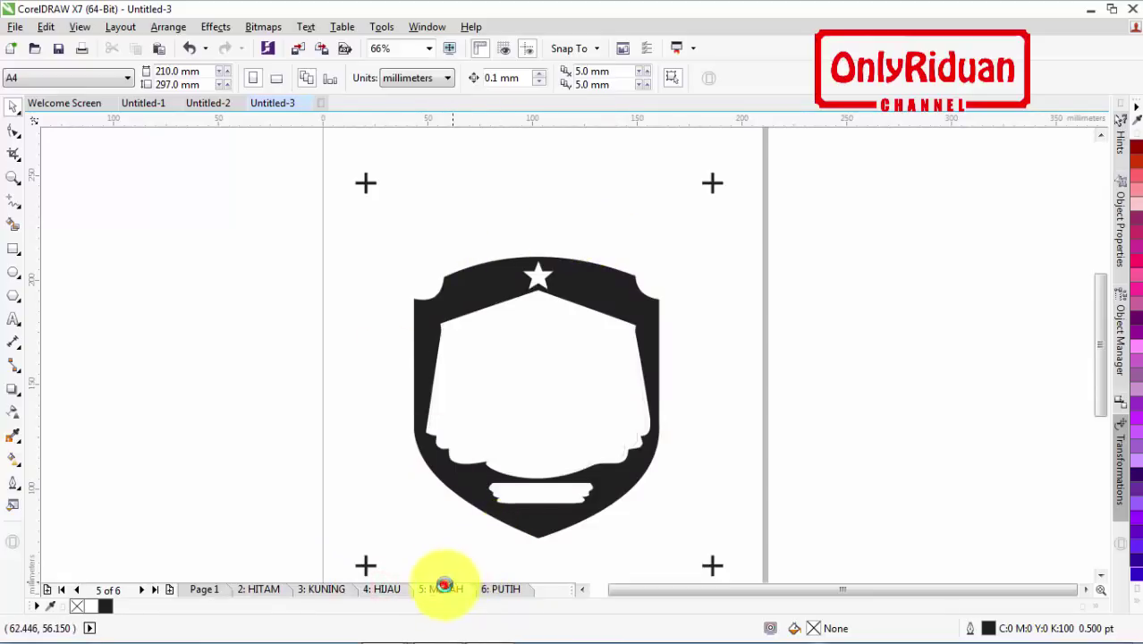
pyautogui.click(501, 588)
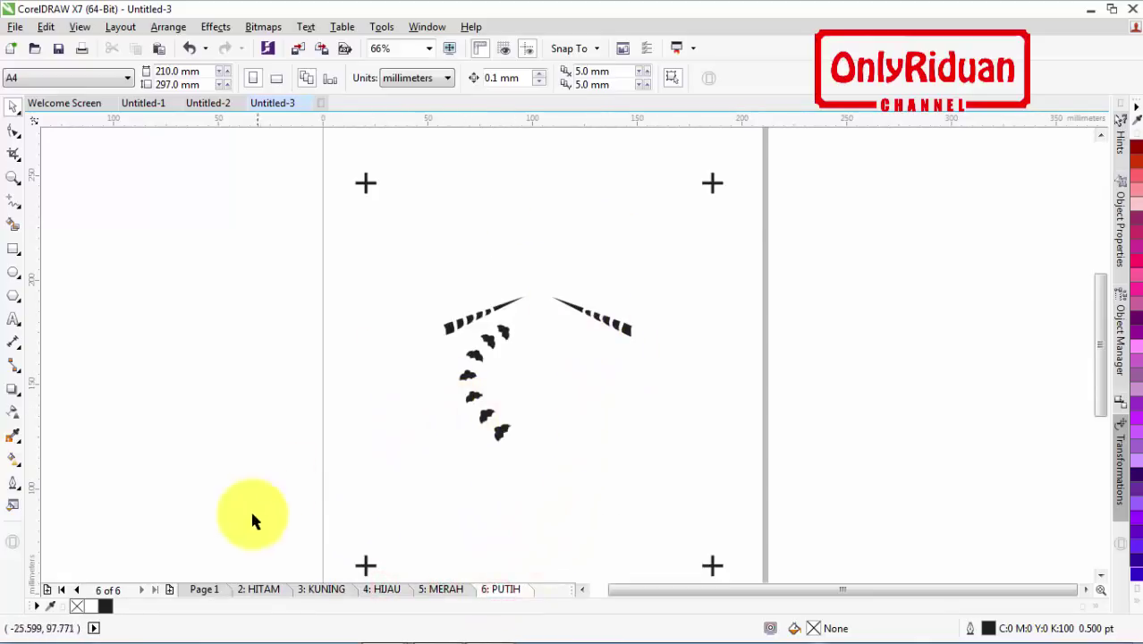
pyautogui.click(204, 590)
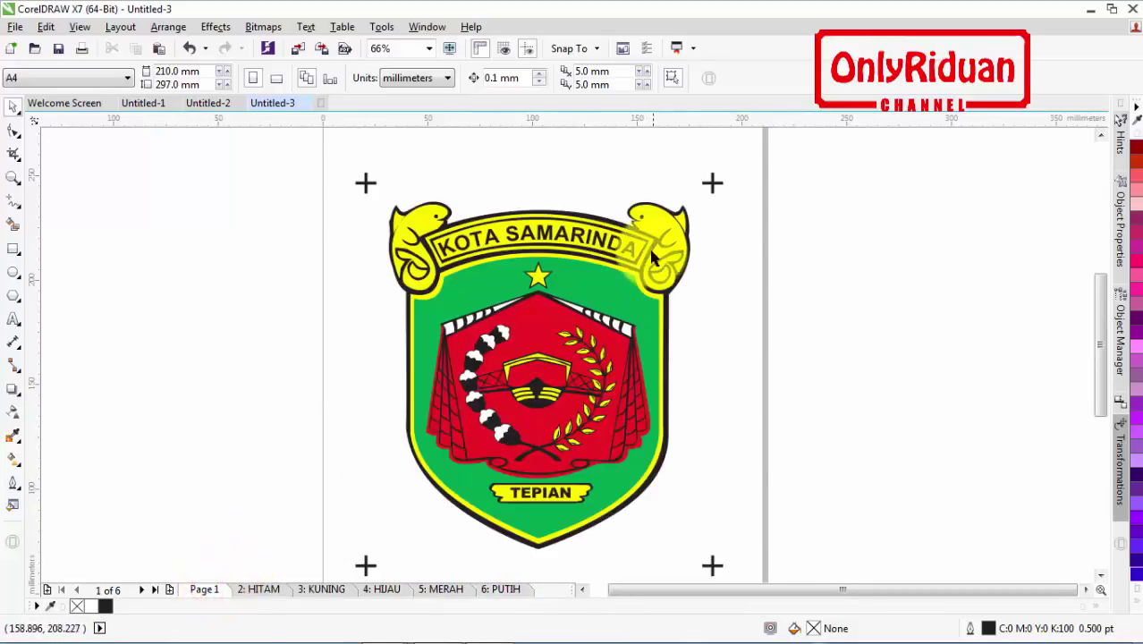